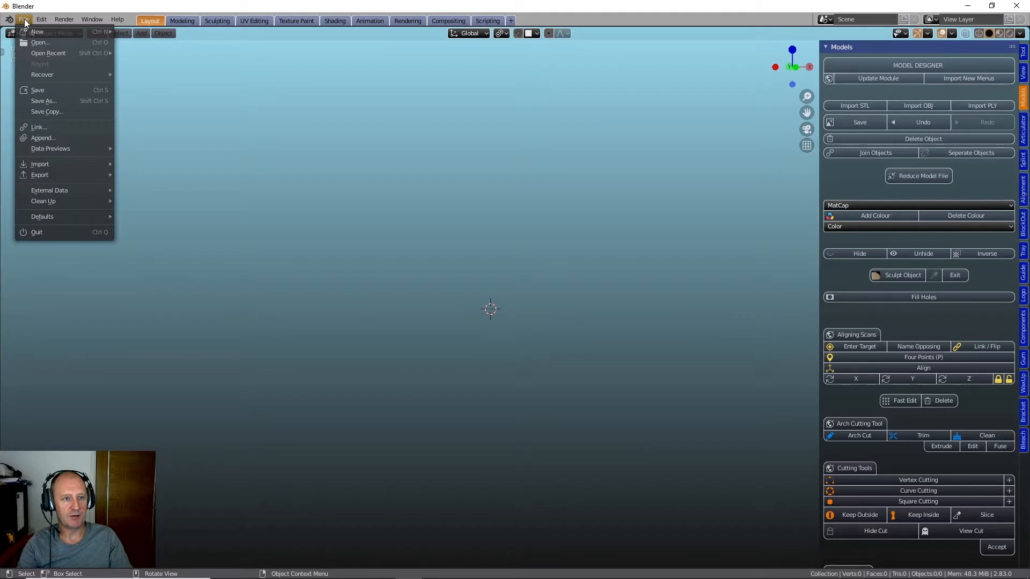
Open learning.blend from the C:\B4D\BracketsPC folder, discarding the unsaved changes in the current file
left_click(39, 41)
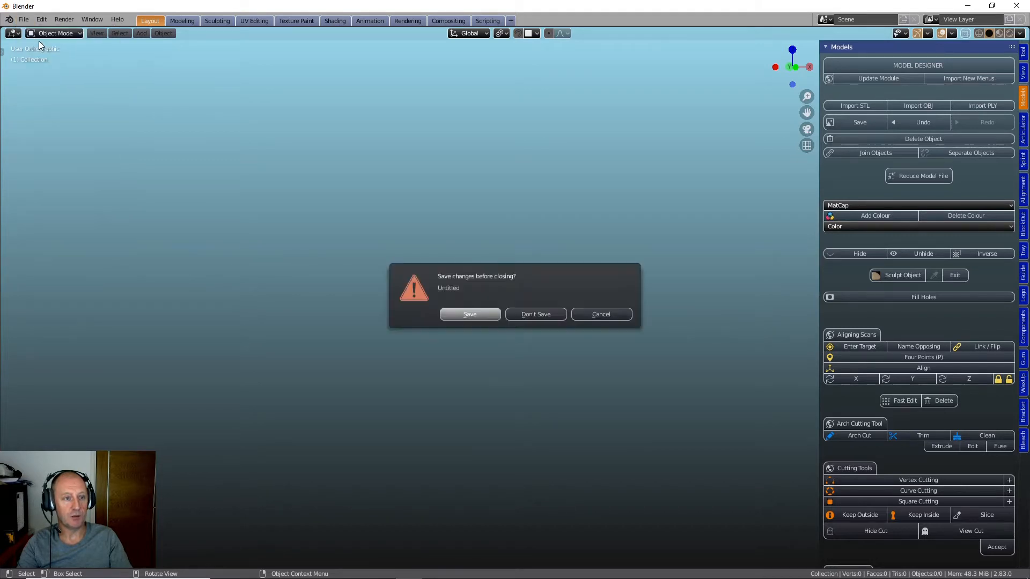
left_click(542, 313)
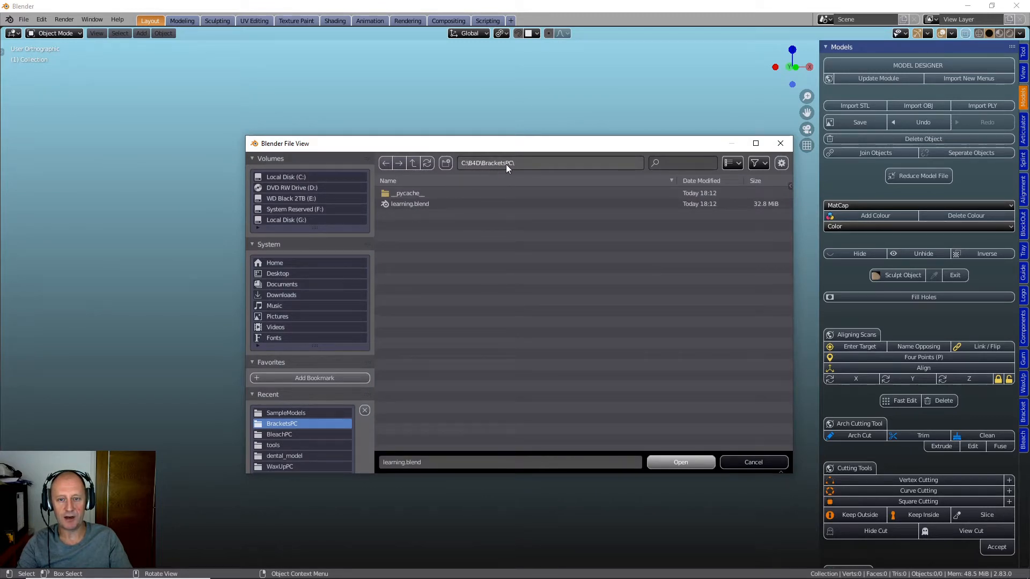
left_click(409, 206)
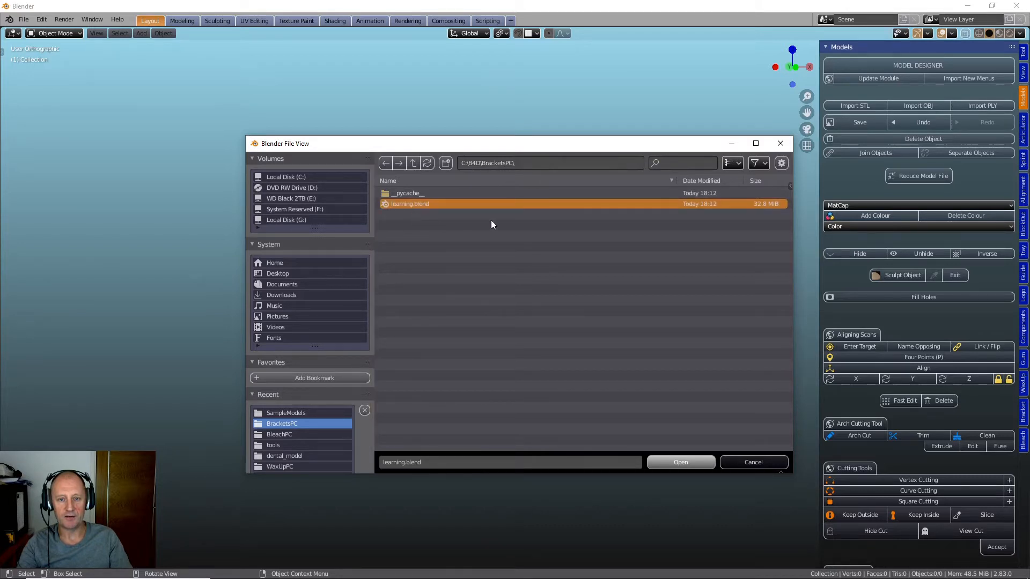
left_click(675, 465)
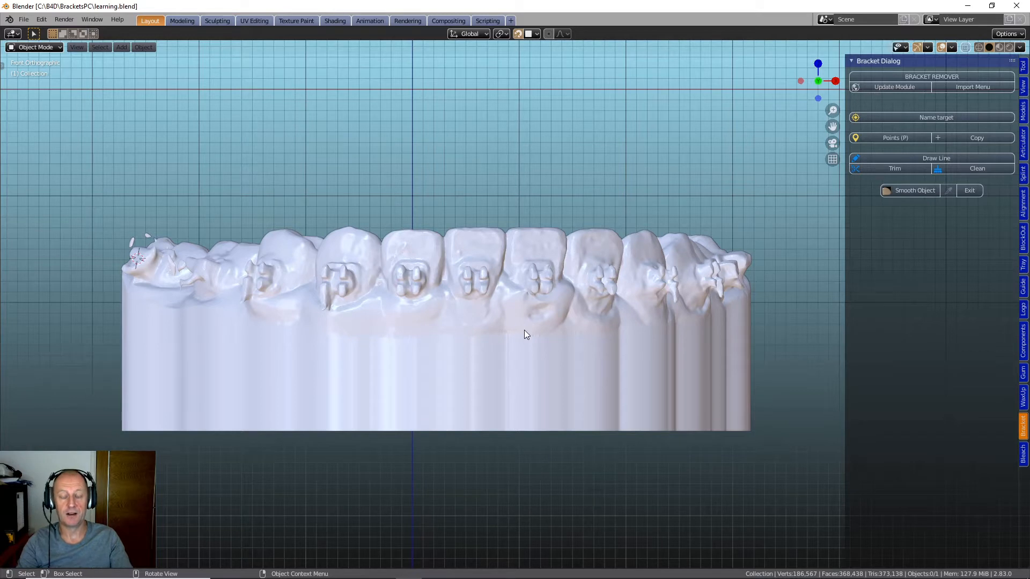
Examine the brackets around the dental arch and the area beside the rear molars for loose mesh fragments
middle_click_drag(478, 293, 506, 303)
scroll(501, 297, "down", 3)
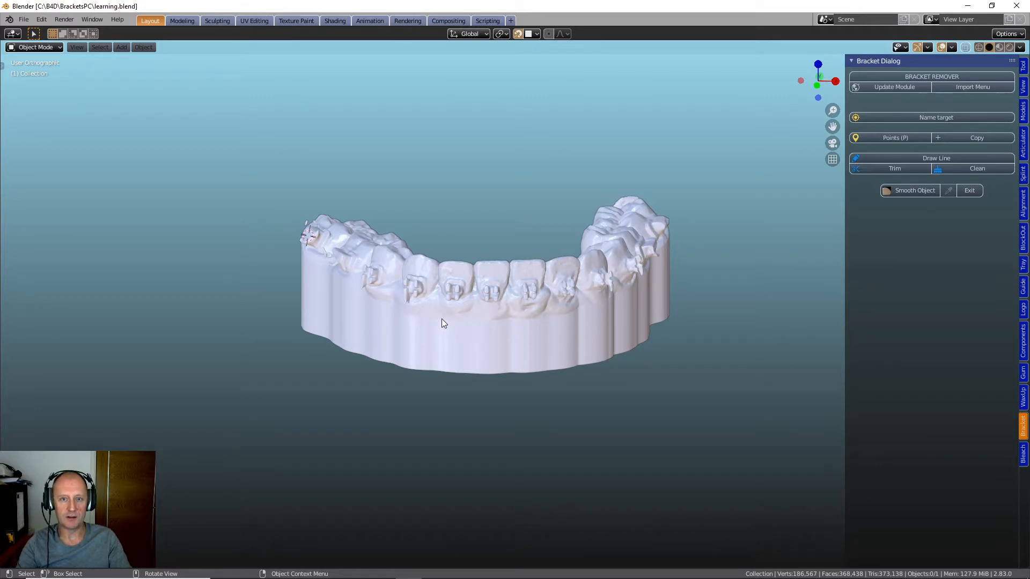
middle_click_drag(429, 315, 473, 311)
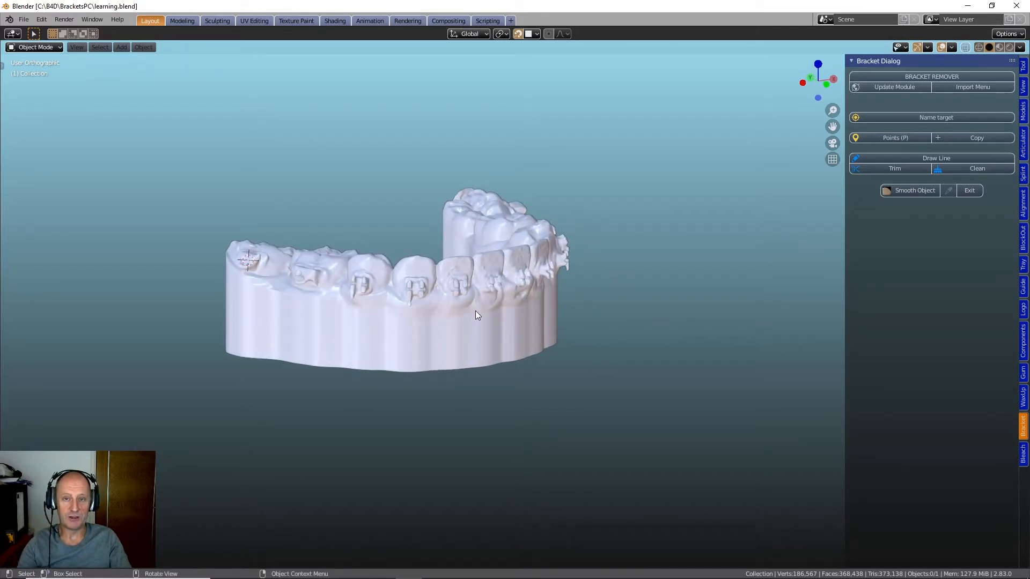
middle_click_drag(463, 310, 639, 411)
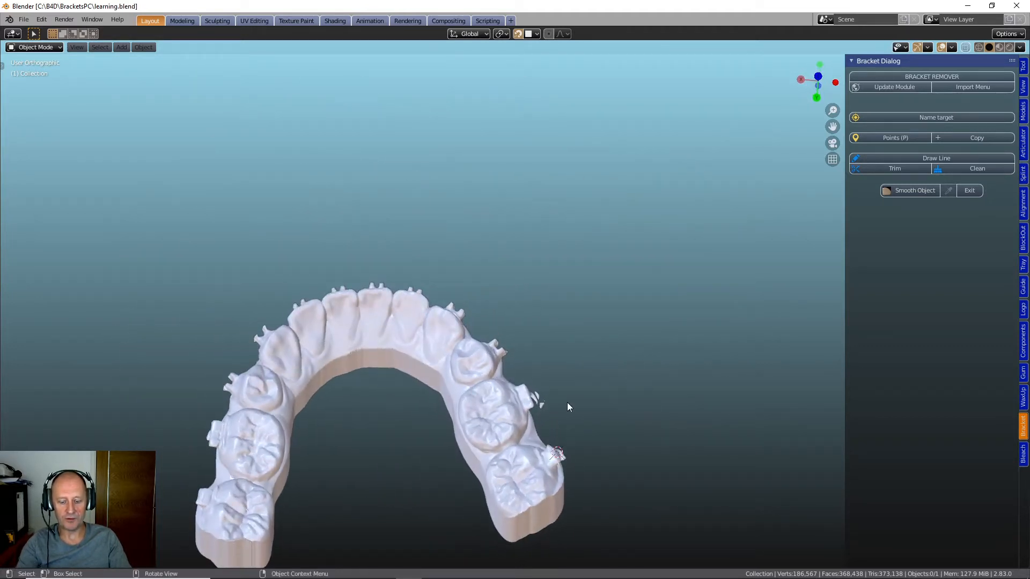
middle_click_drag(467, 384, 533, 271)
scroll(581, 266, "up", 5)
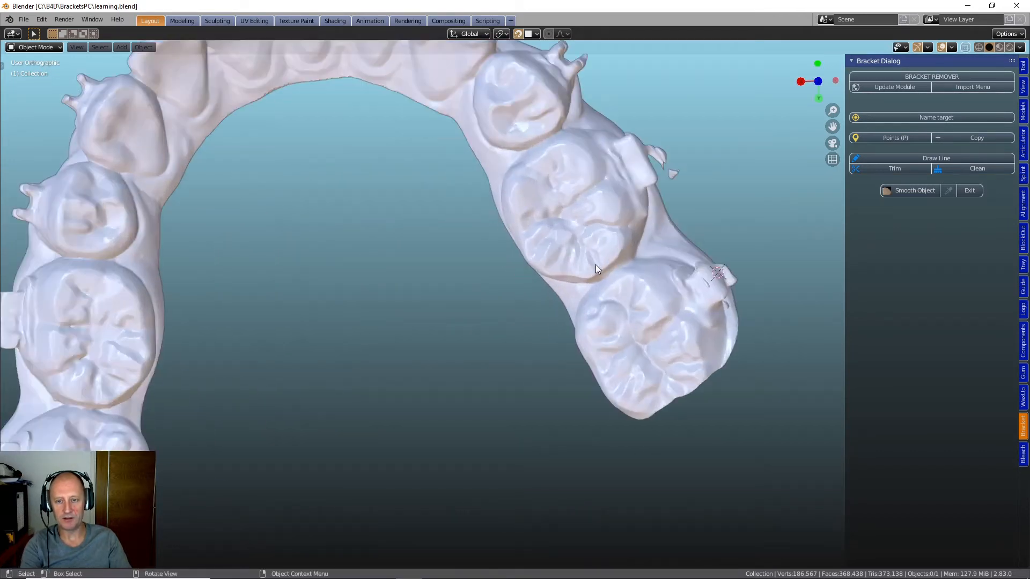
middle_click_drag(597, 263, 491, 327)
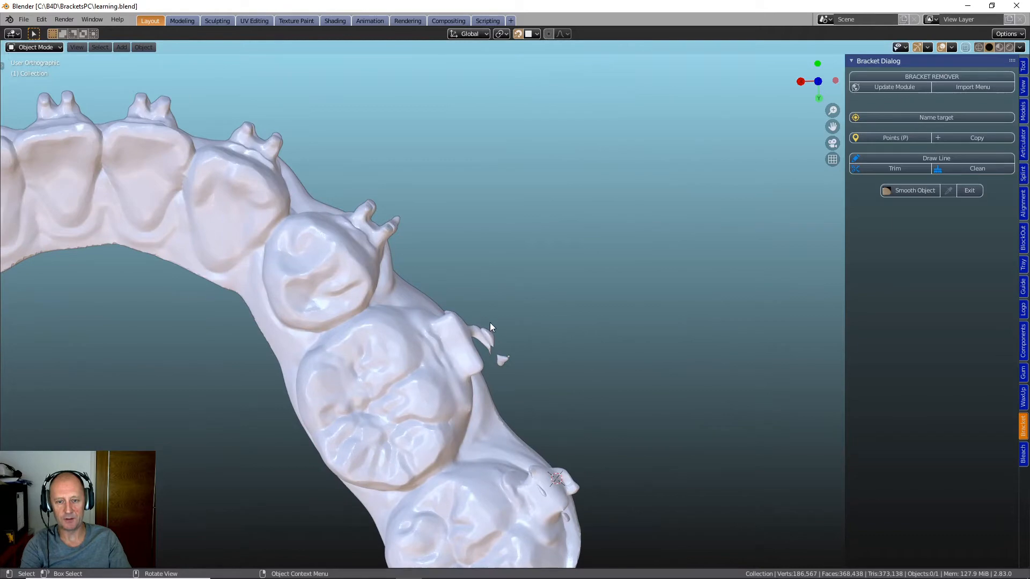
mouse_move(528, 387)
middle_mouse_down()
mouse_move(549, 411)
mouse_move(532, 439)
mouse_move(547, 363)
mouse_move(511, 346)
mouse_move(531, 342)
mouse_move(546, 390)
middle_mouse_up()
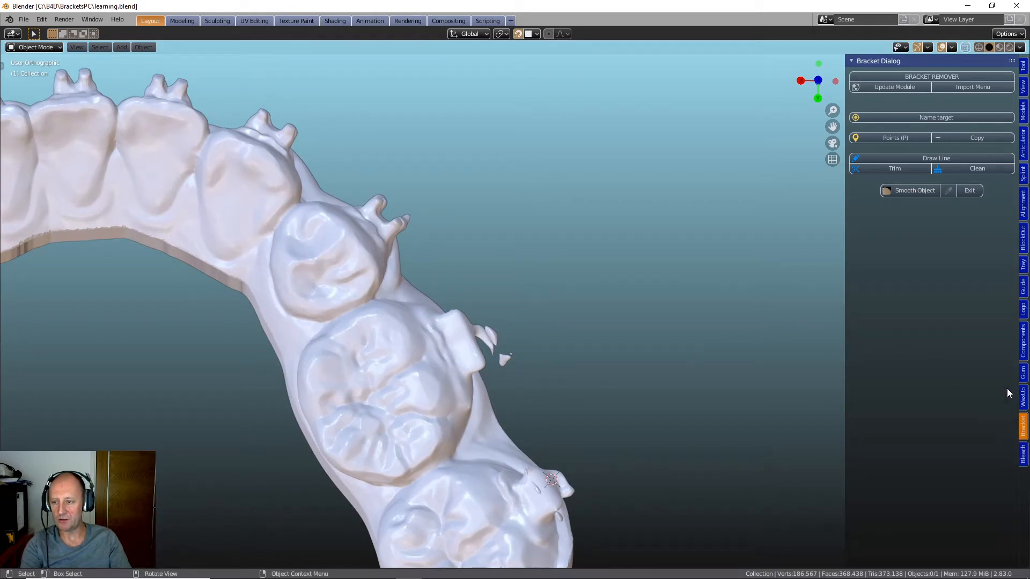
Use Fast Edit on the dental model to circle-select the loose fragments beside the two rear molars and delete them
left_click(1023, 111)
scroll(642, 393, "down", 3)
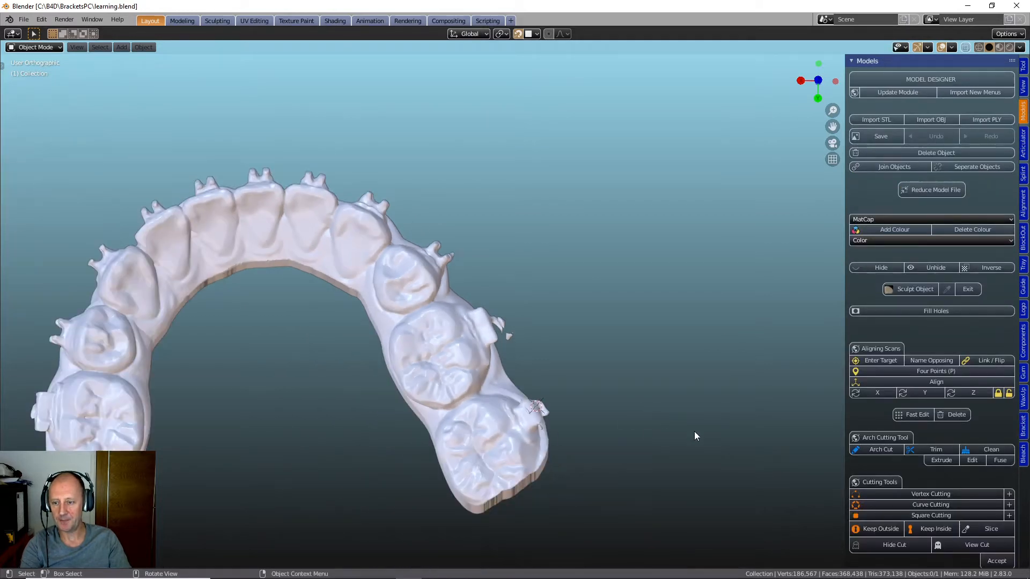
scroll(862, 379, "down", 5)
scroll(861, 379, "up", 5)
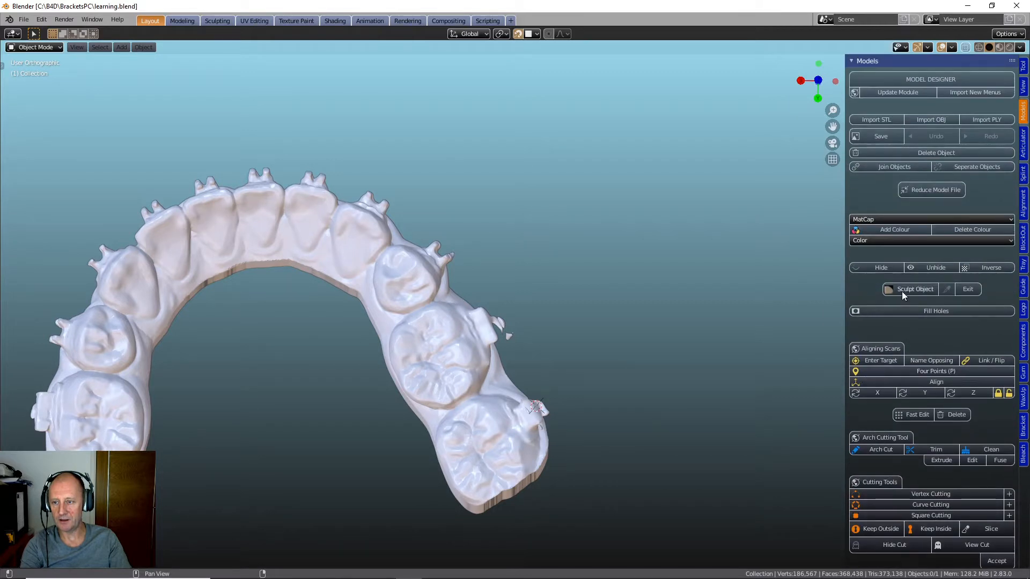
left_click(472, 408)
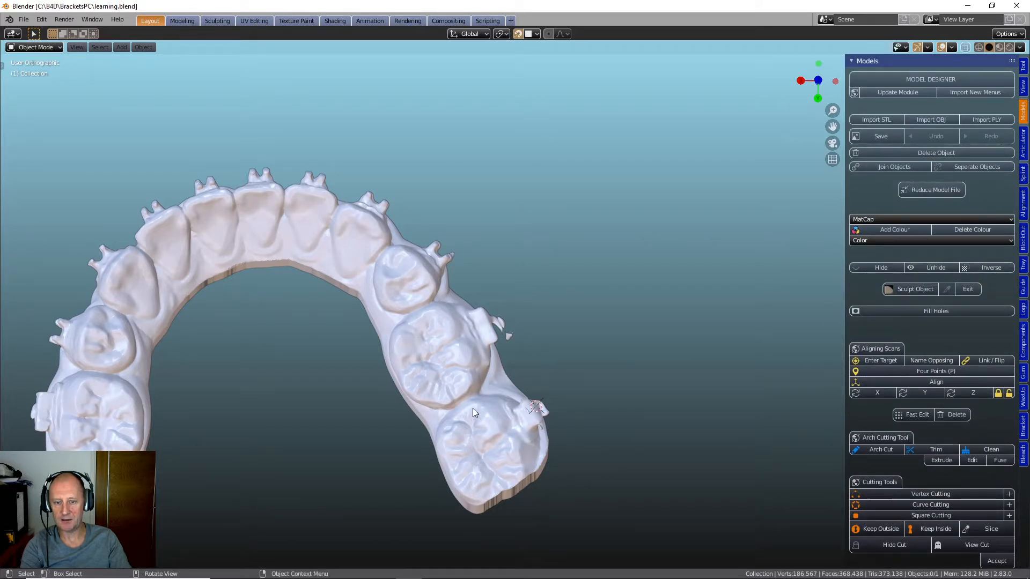
left_click(916, 444)
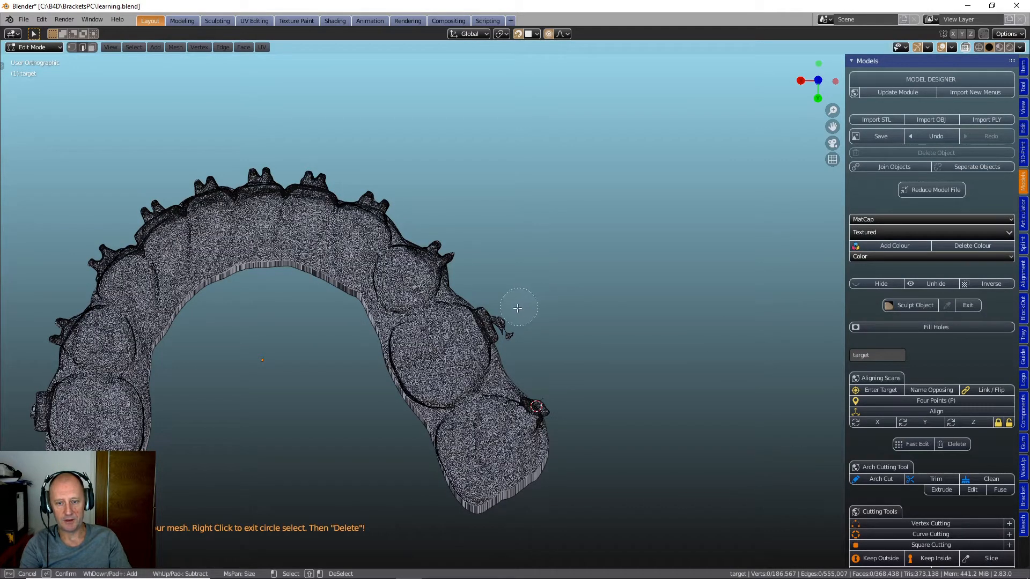
left_click_drag(513, 314, 514, 322)
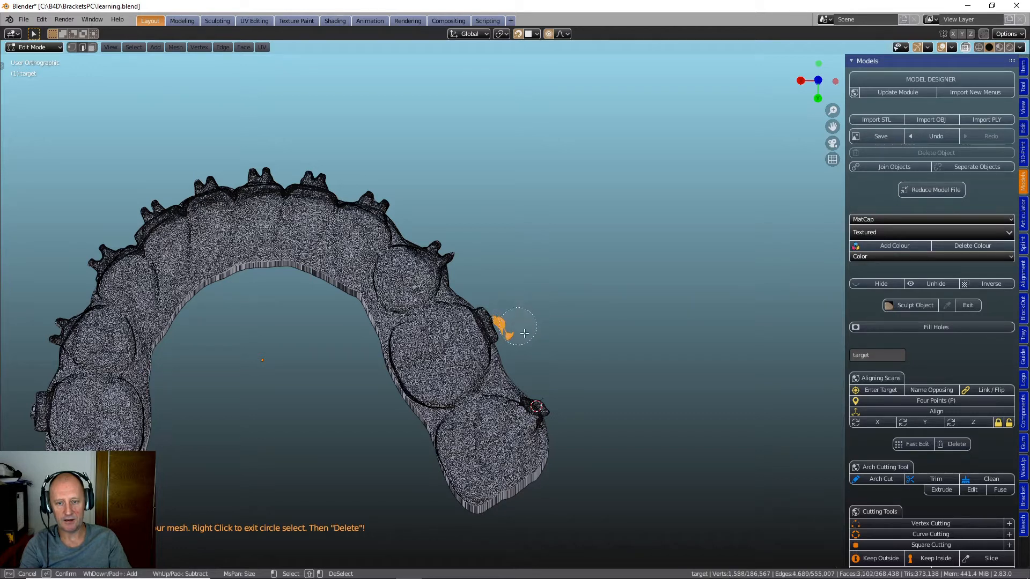
middle_click_drag(608, 316, 423, 274)
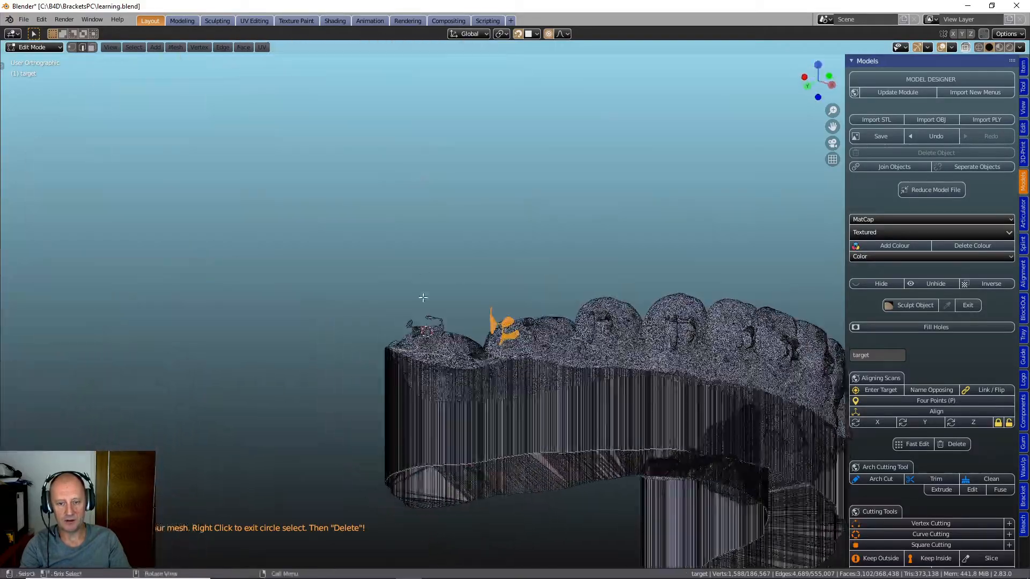
scroll(413, 349, "up", 3)
key("c")
mouse_move(320, 319)
left_mouse_down()
mouse_move(354, 327)
mouse_move(280, 333)
mouse_move(288, 339)
left_mouse_up()
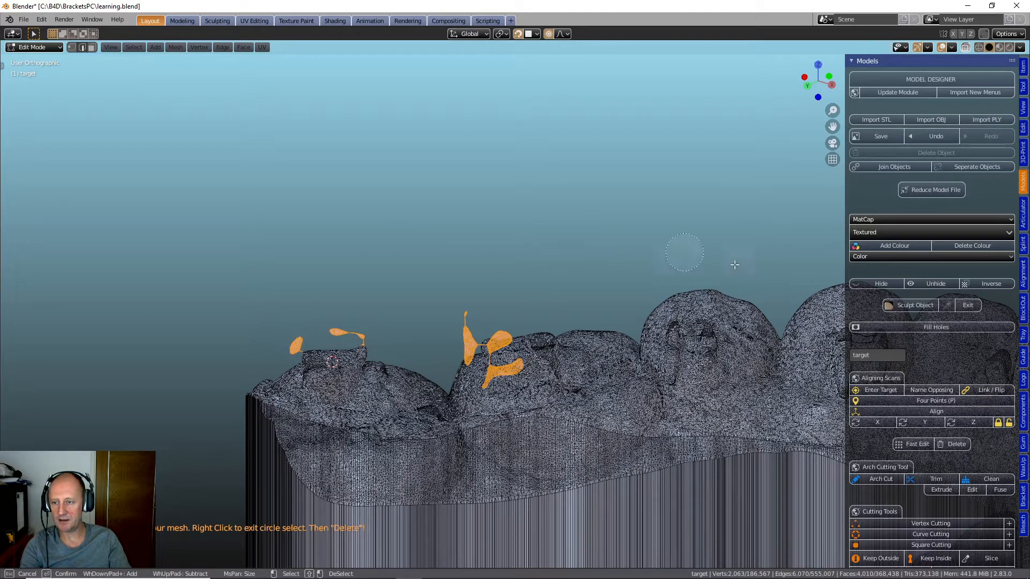
right_click(698, 243)
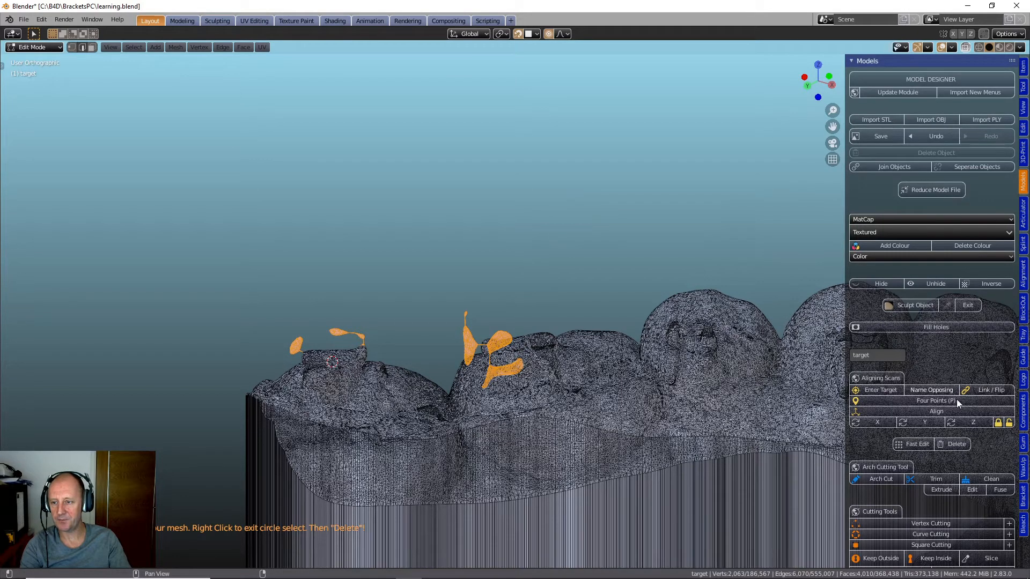
left_click(957, 444)
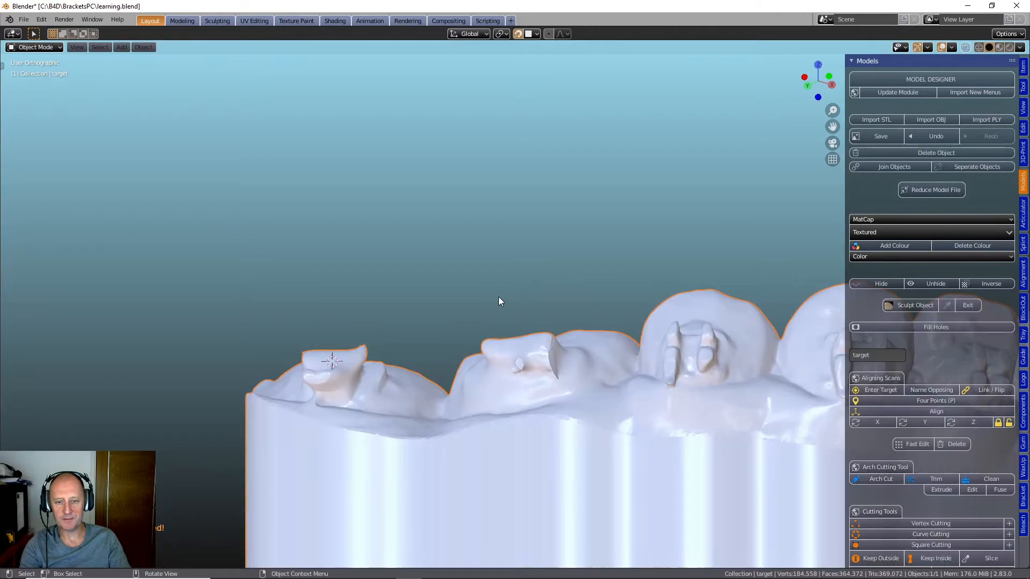
Set the 3D cursor on the bracket of the central incisor just right of the midline and add a Bracket Remover point there
scroll(488, 284, "down", 3)
middle_click_drag(510, 259, 620, 236)
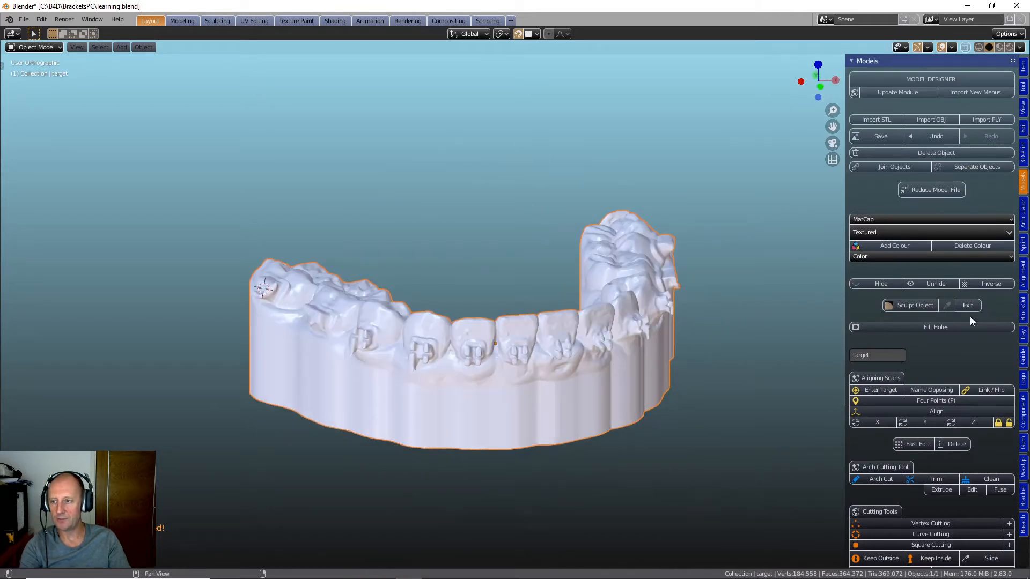
left_click(1022, 499)
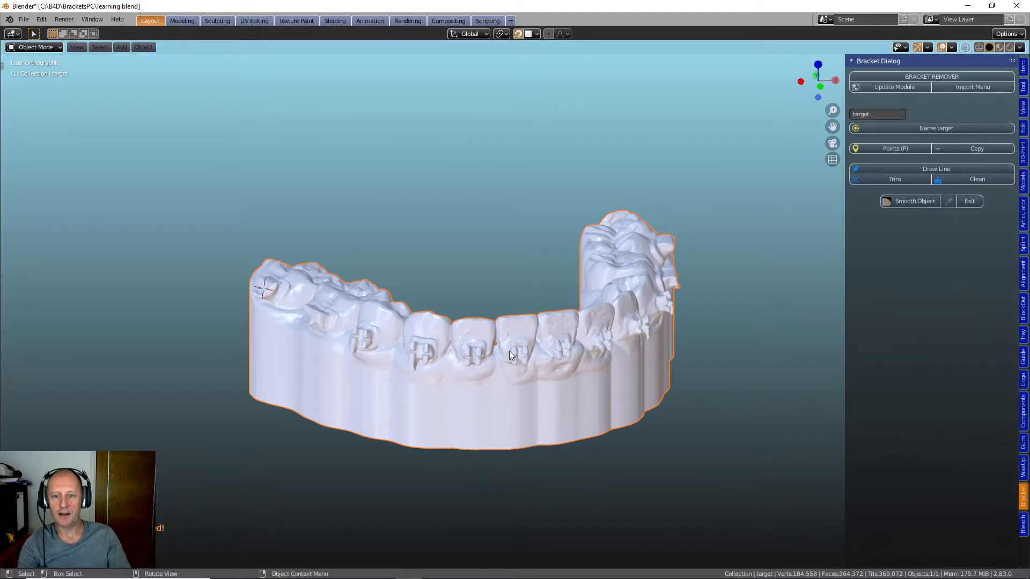
middle_click_drag(634, 410, 580, 404)
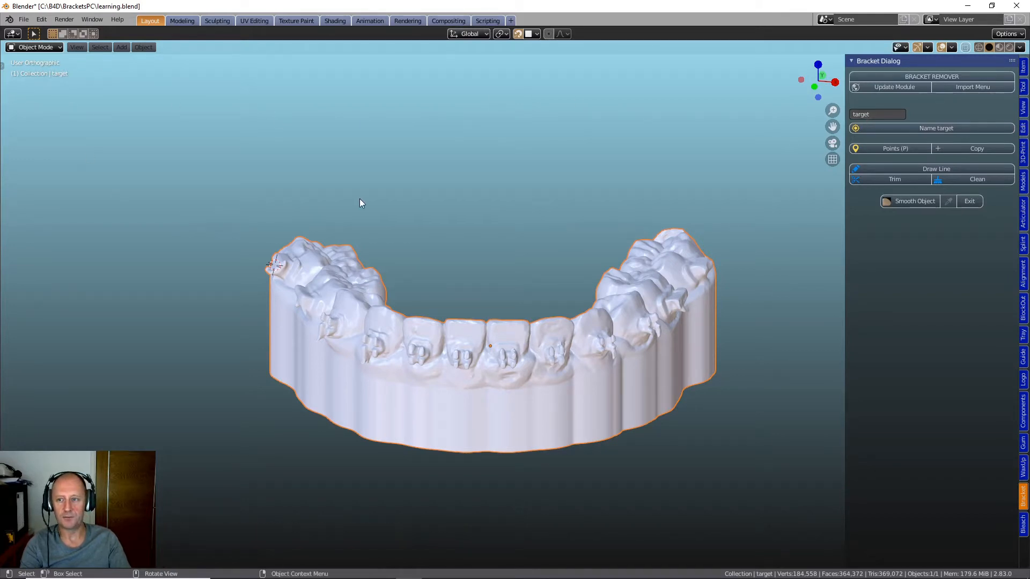
mouse_move(445, 271)
middle_mouse_down()
mouse_move(452, 239)
mouse_move(454, 259)
middle_mouse_up()
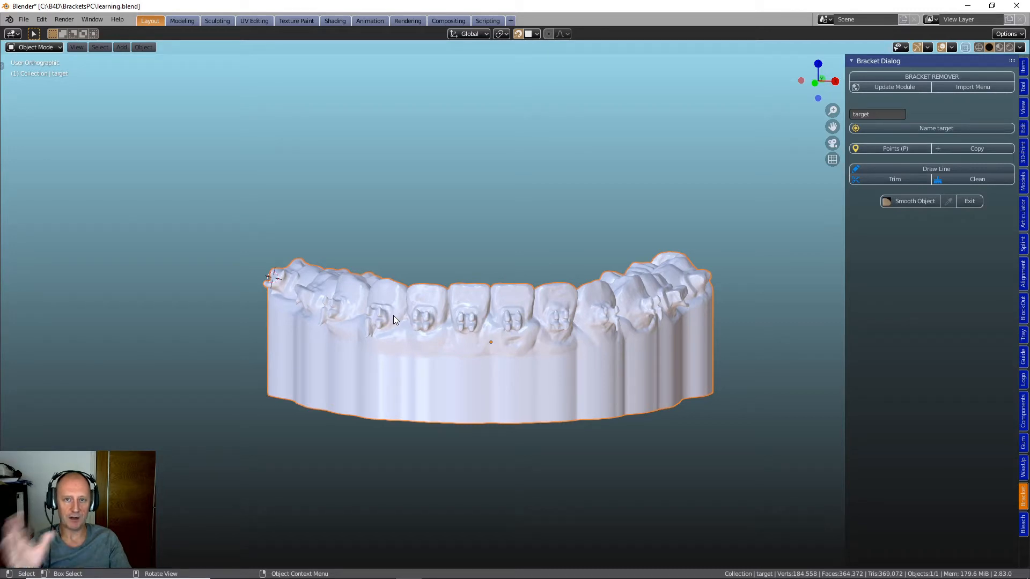
scroll(472, 325, "up", 2)
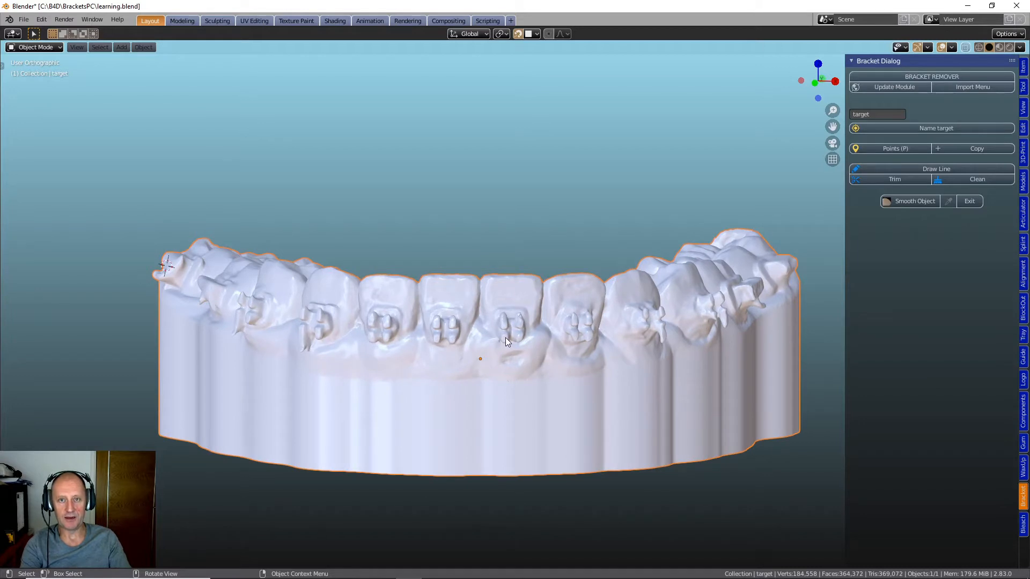
key("shift")
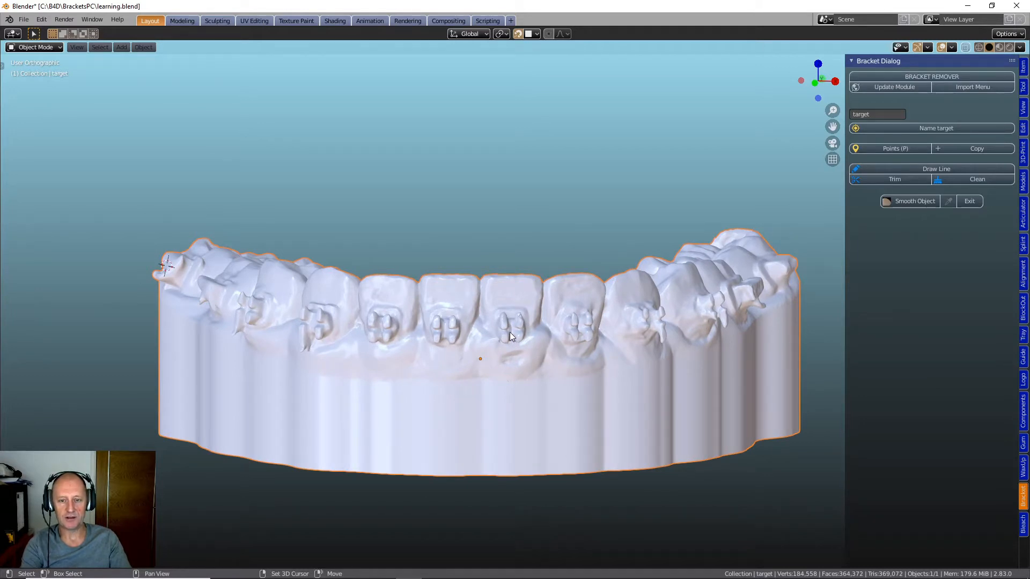
right_click(511, 330, "shift")
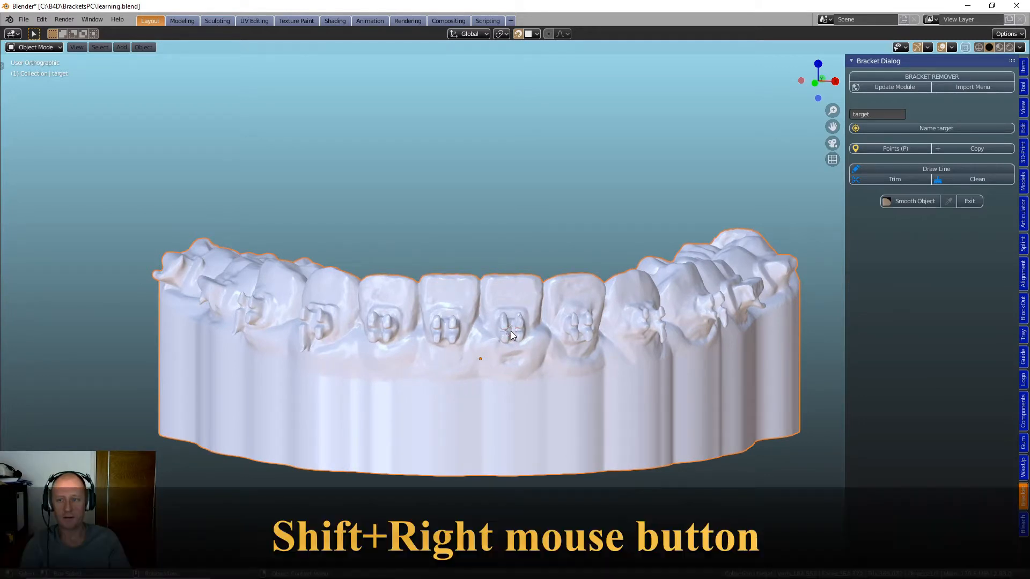
left_click(890, 147)
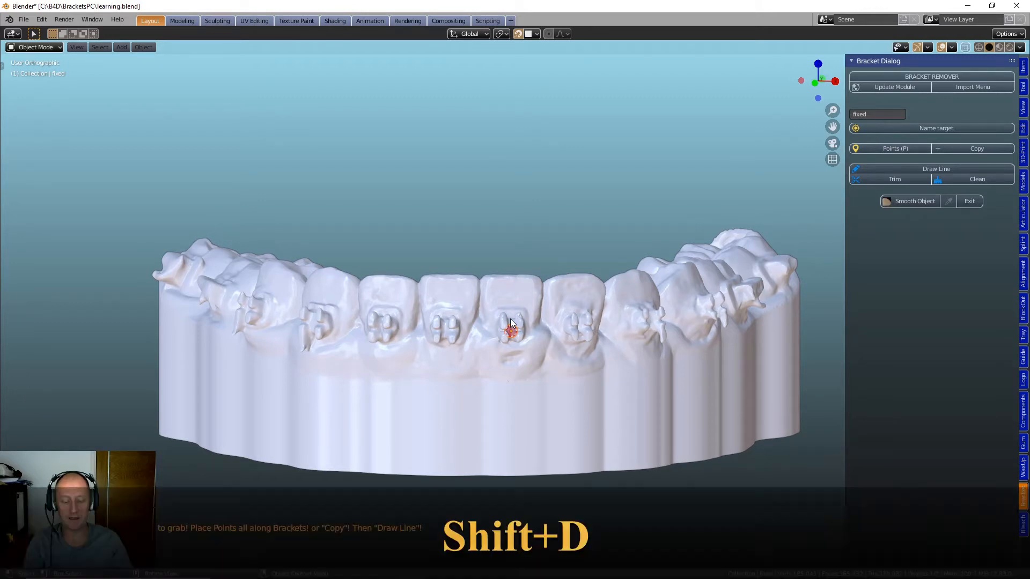
Duplicate the point onto each of the five remaining brackets on the right side of the arch, ending at the rearmost molar
key("shift+d")
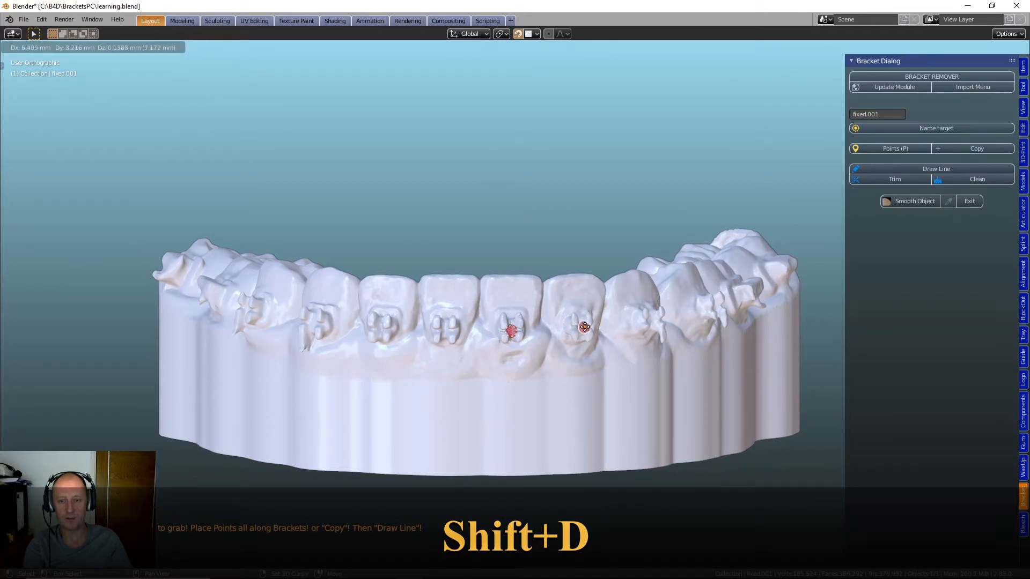
left_click(581, 326)
middle_click_drag(575, 327, 257, 356)
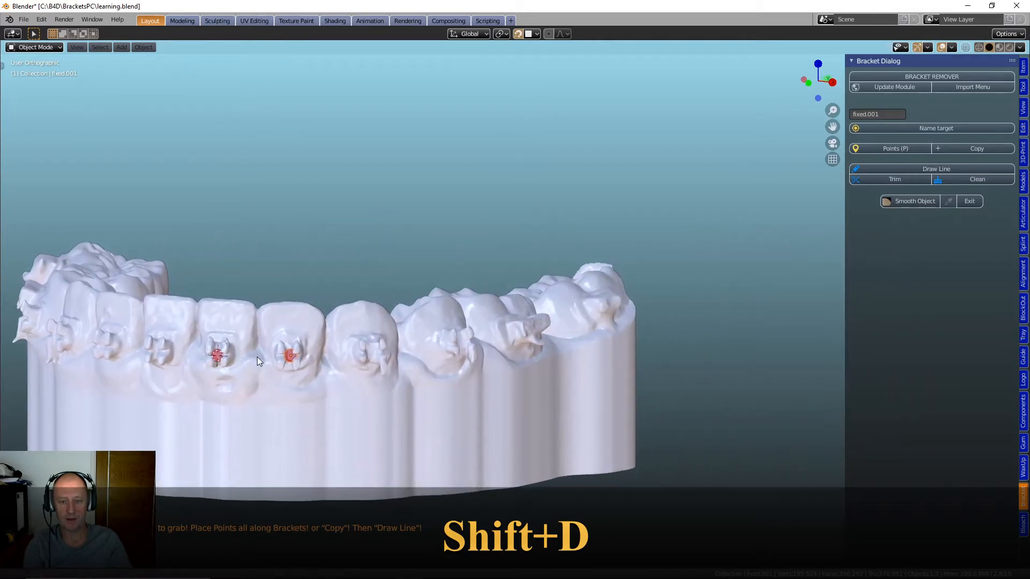
key("shift+d")
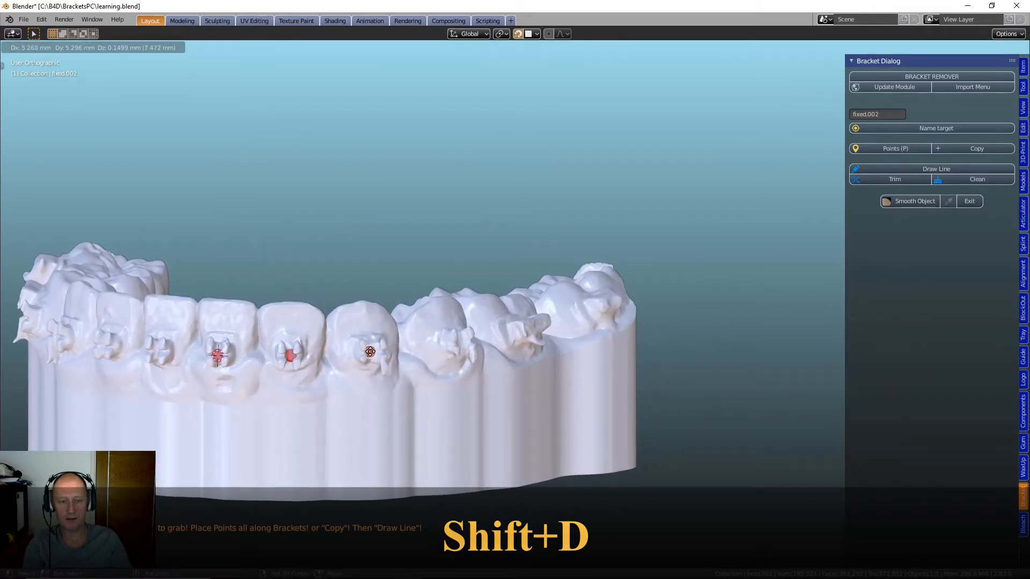
left_click(374, 352)
key("shift+d")
left_click(462, 342)
key("shift+d")
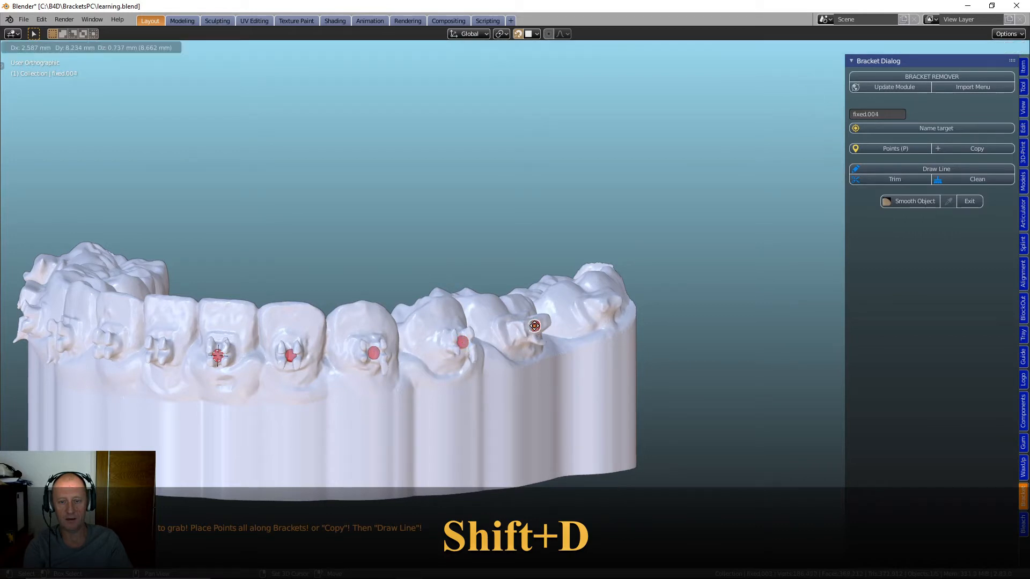
left_click(534, 326)
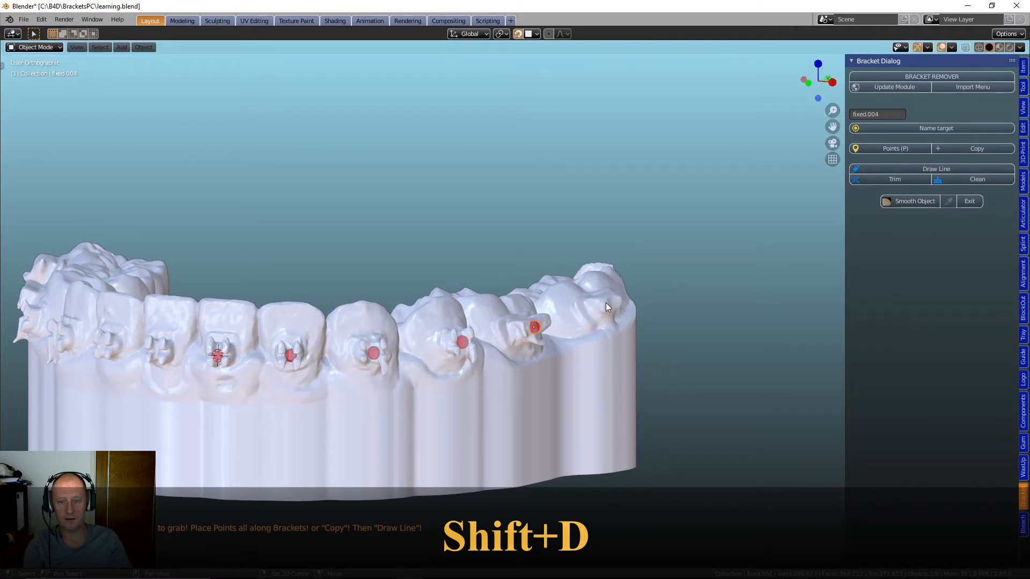
key("shift+d")
left_click(608, 303)
Duplicate the point onto the brackets of the central incisor, lateral incisor and canine left of the midline
middle_click_drag(464, 355, 529, 350)
key("shift+d")
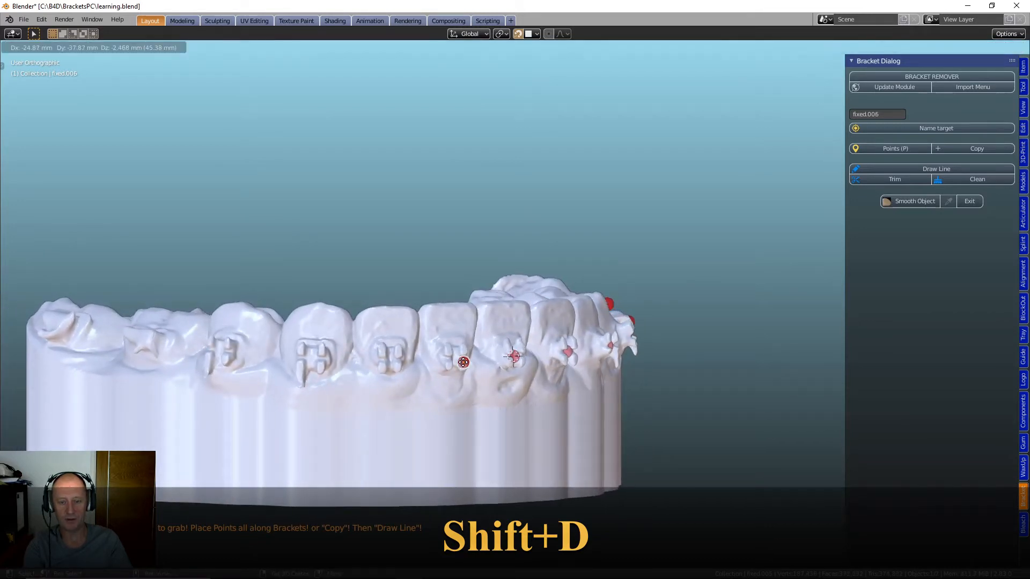
left_click(458, 358)
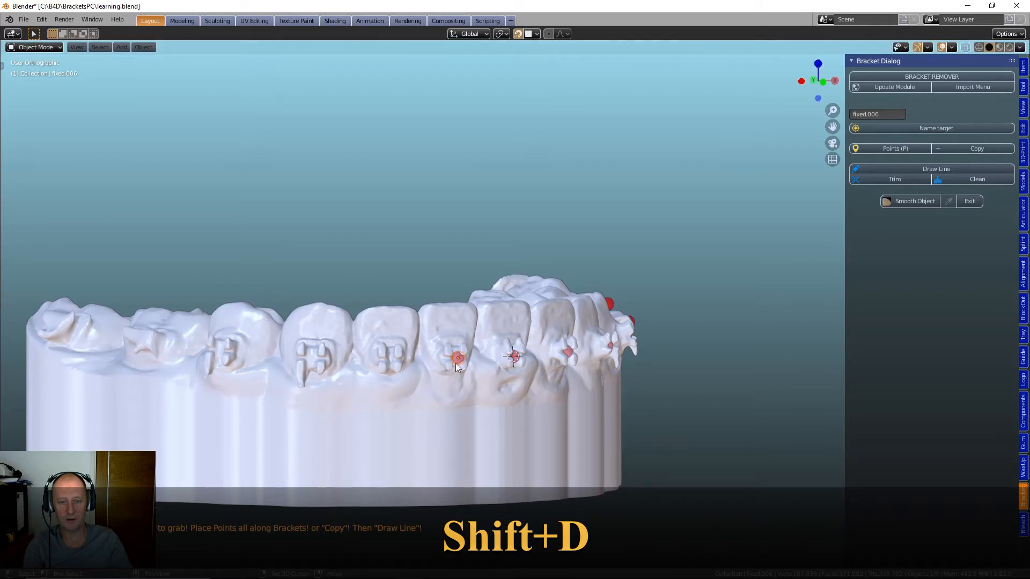
key("shift+d")
left_click(390, 358)
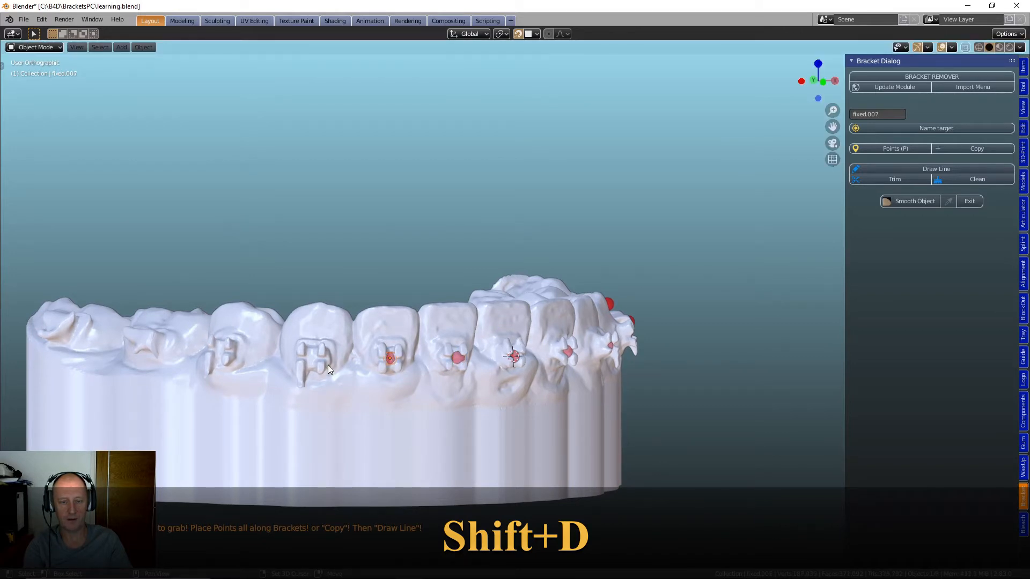
key("shift+d")
left_click(311, 357)
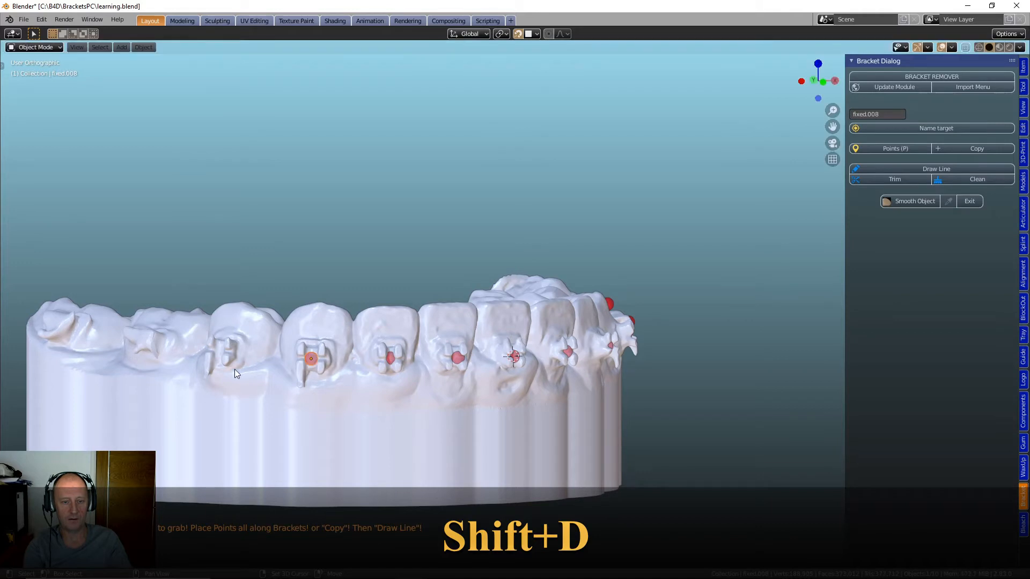
Set the 3D cursor on the left first premolar's bracket, add a point there and place further points on the two left molars
left_click(218, 352)
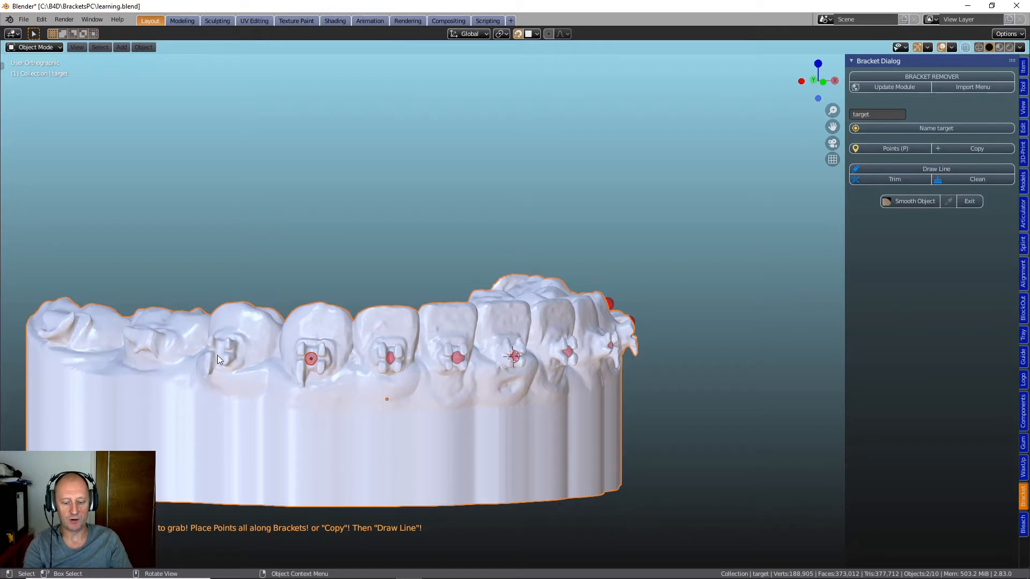
key("shift")
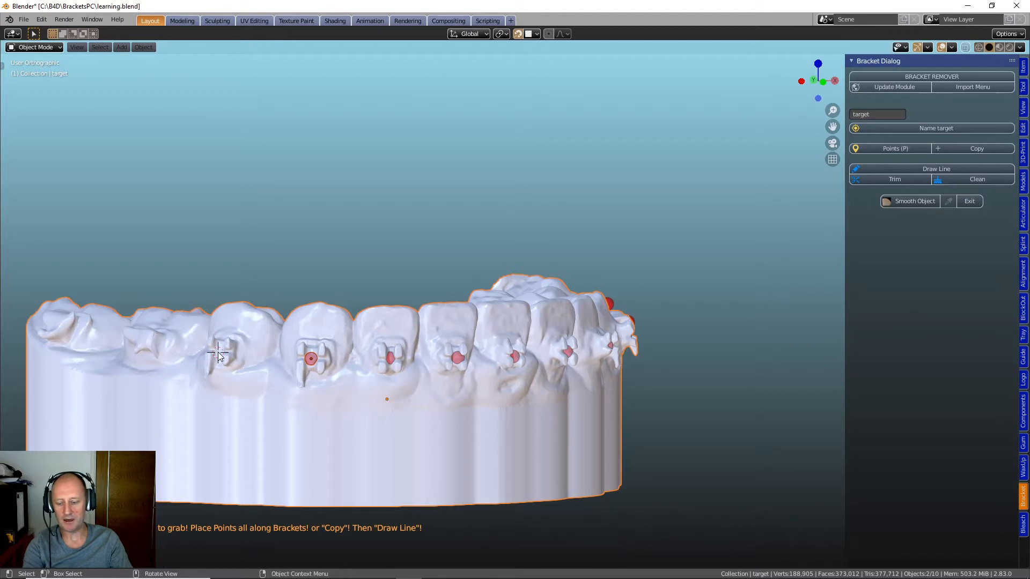
key("p")
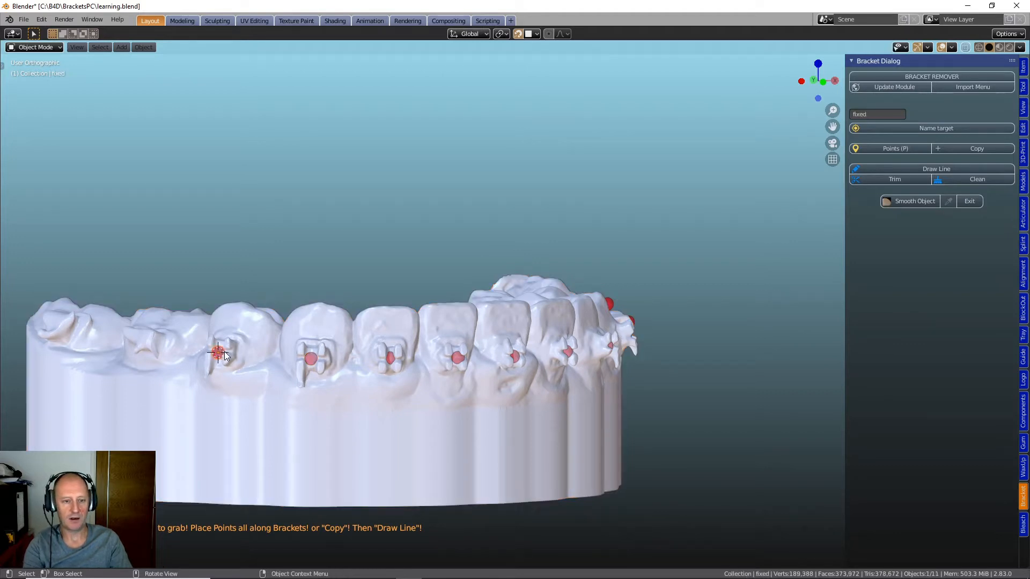
middle_click_drag(228, 358, 352, 332)
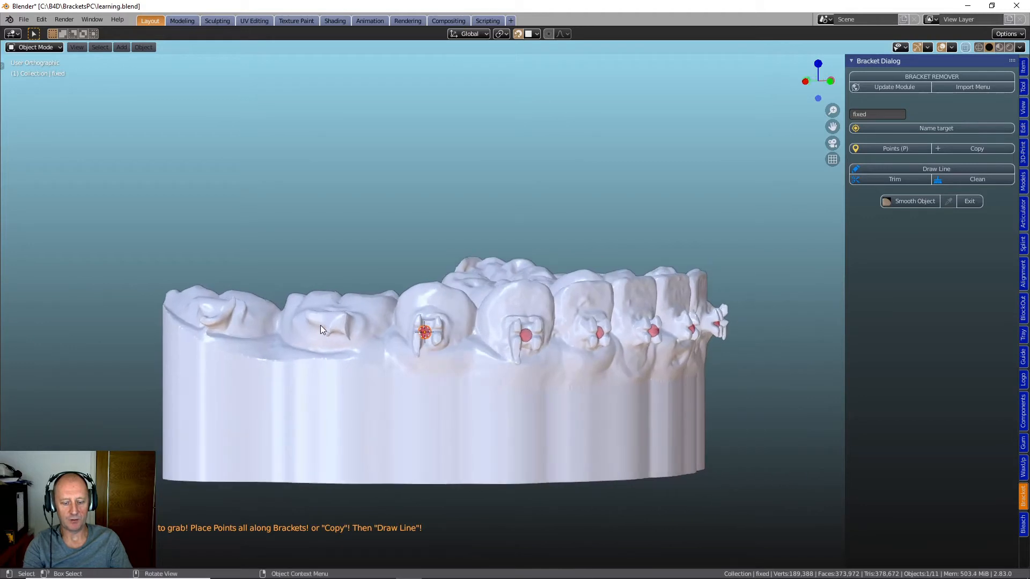
key("p")
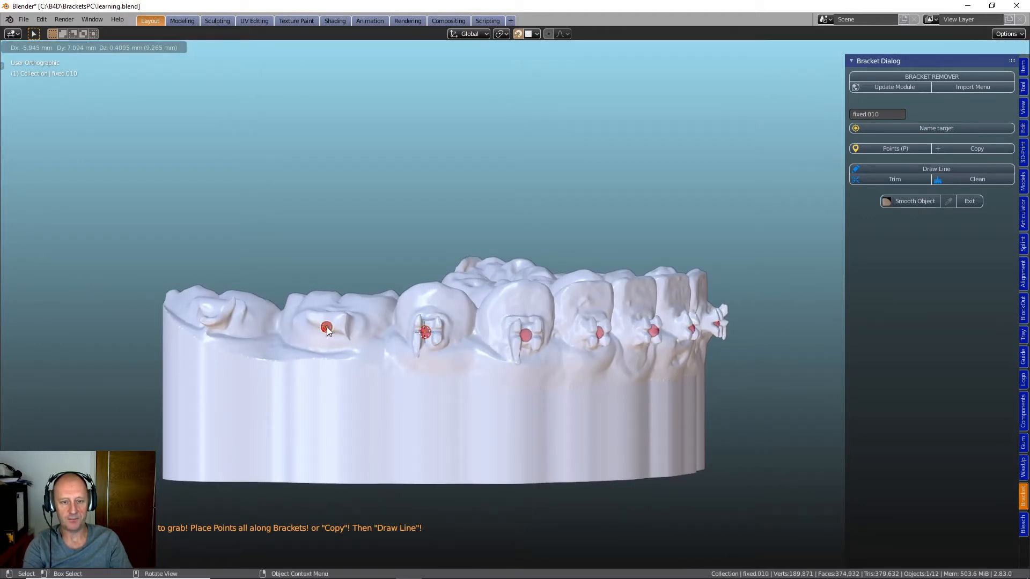
key("p")
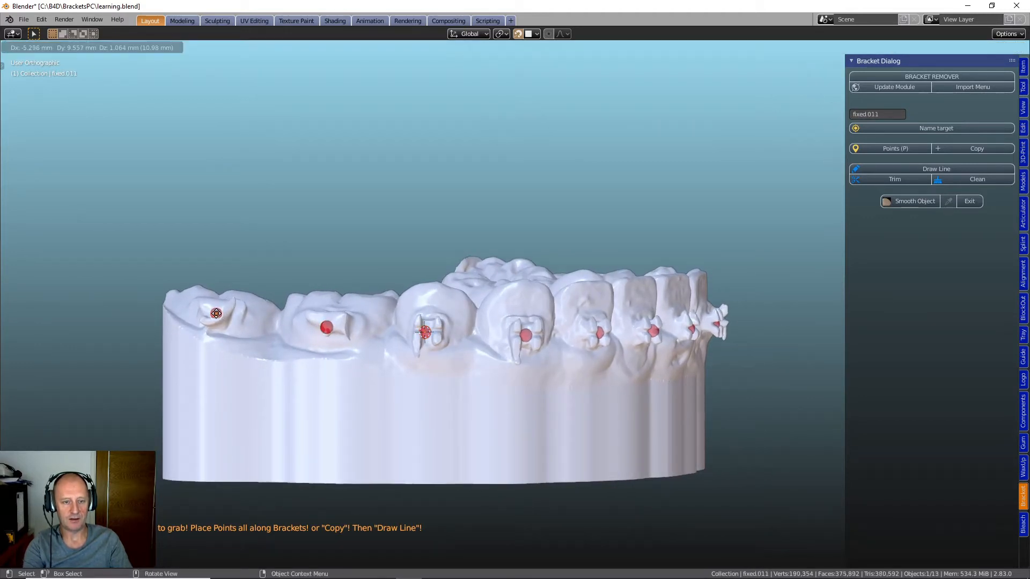
Check the points around the whole arch and draw the trim outlines around all the brackets with Draw Line
middle_click_drag(526, 346, 493, 343)
middle_click_drag(618, 346, 610, 345)
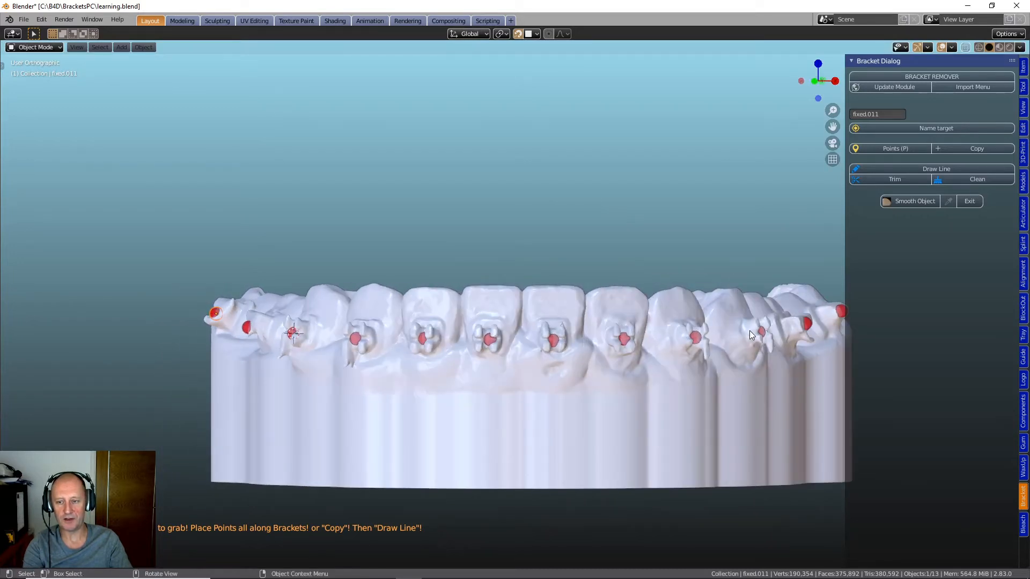
scroll(547, 339, "down", 5)
mouse_move(549, 339)
middle_mouse_down()
mouse_move(597, 336)
mouse_move(606, 346)
mouse_move(554, 359)
middle_mouse_up()
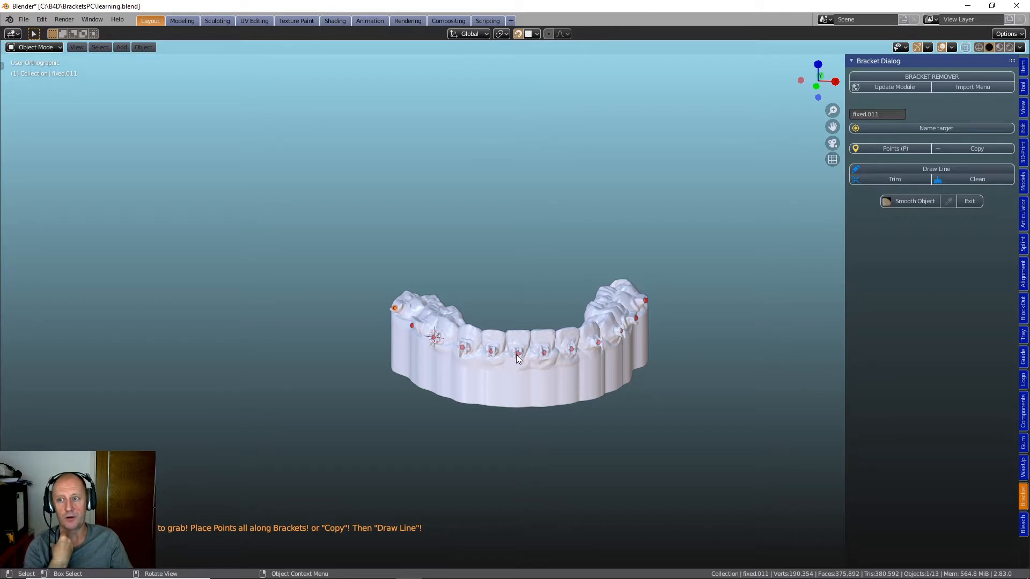
scroll(517, 366, "up", 2)
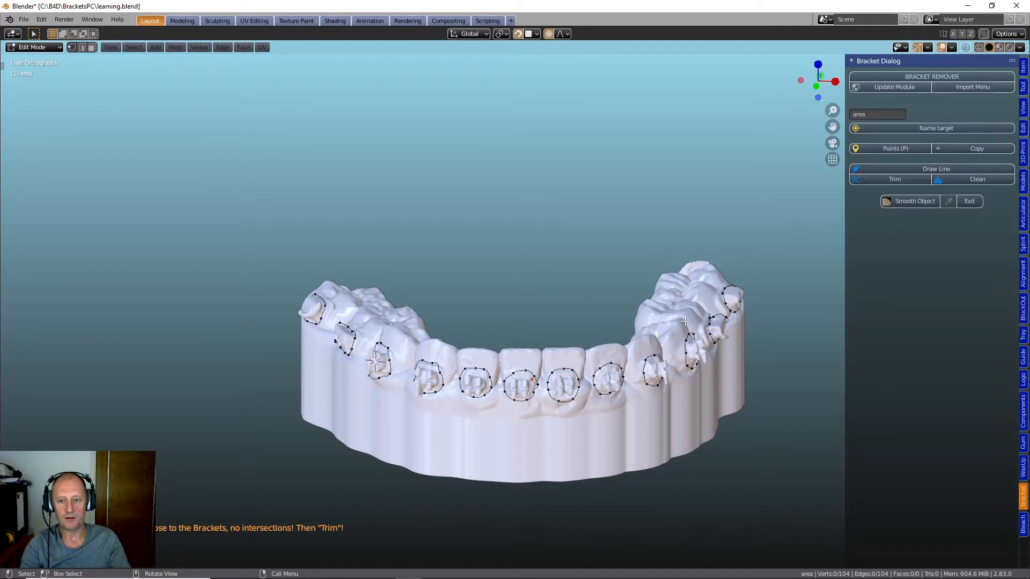
Reshape the outline on the central incisor left of the midline, widening its upper-left corner and pulling the dented right edge inward
scroll(597, 424, "up", 2)
middle_click_drag(586, 430, 554, 284)
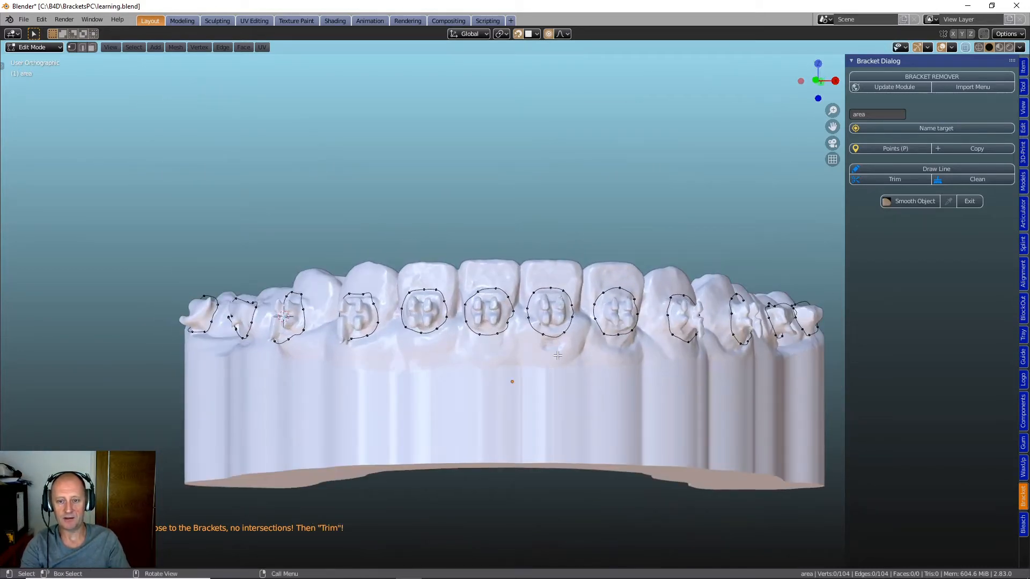
scroll(558, 347, "up", 4)
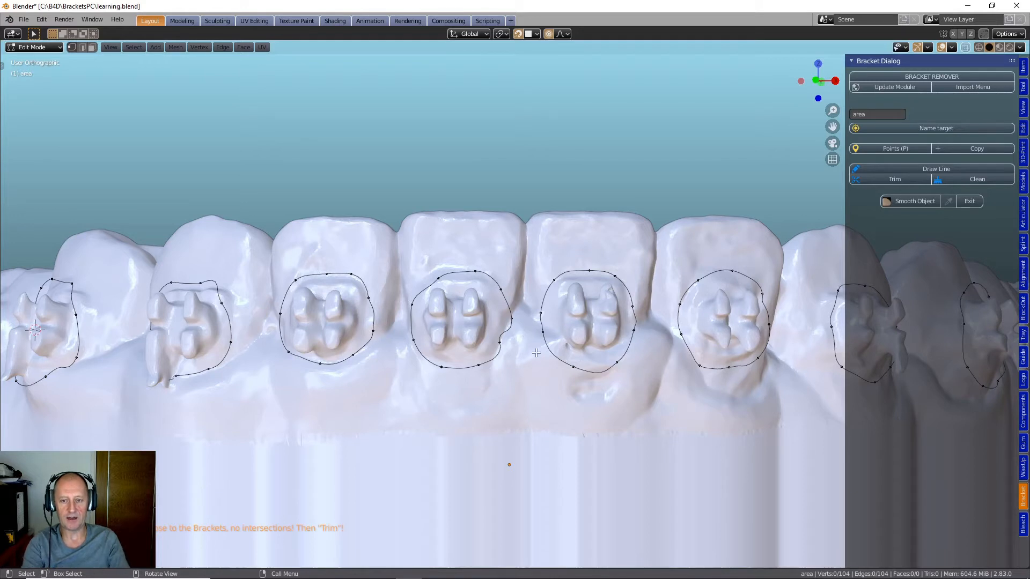
key("g")
left_click(423, 273)
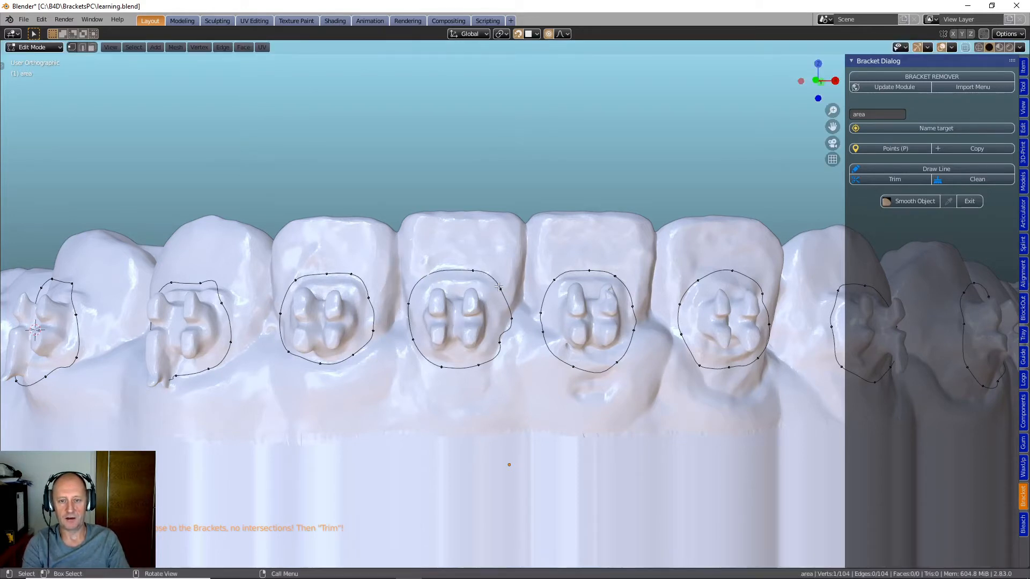
left_click(512, 318)
key("g")
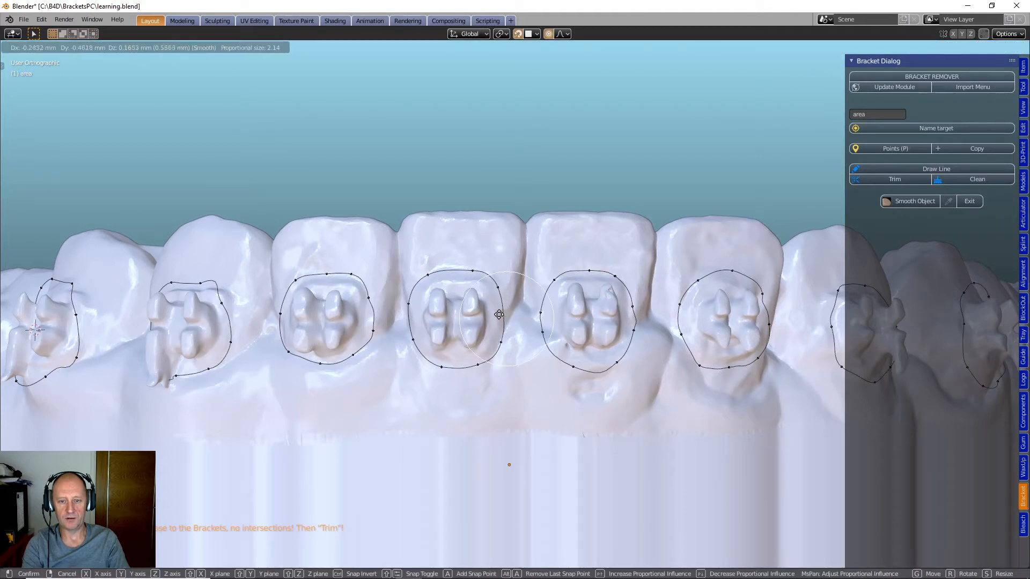
left_click(494, 314)
Grab the lower and left-hand vertices of that central incisor's outline and round the loop evenly around its bracket
key("g")
left_click(473, 365)
key("g")
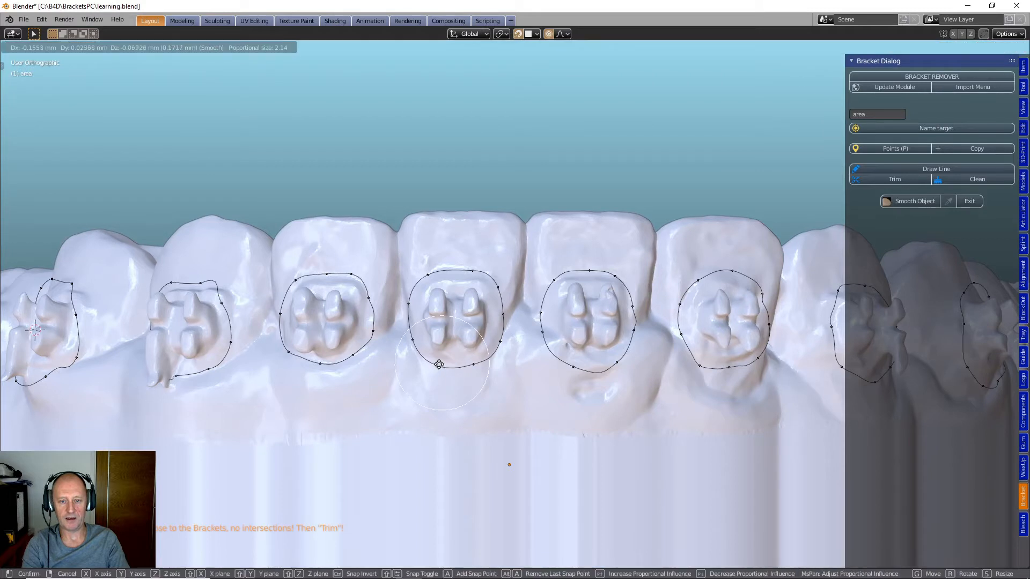
left_click(422, 337)
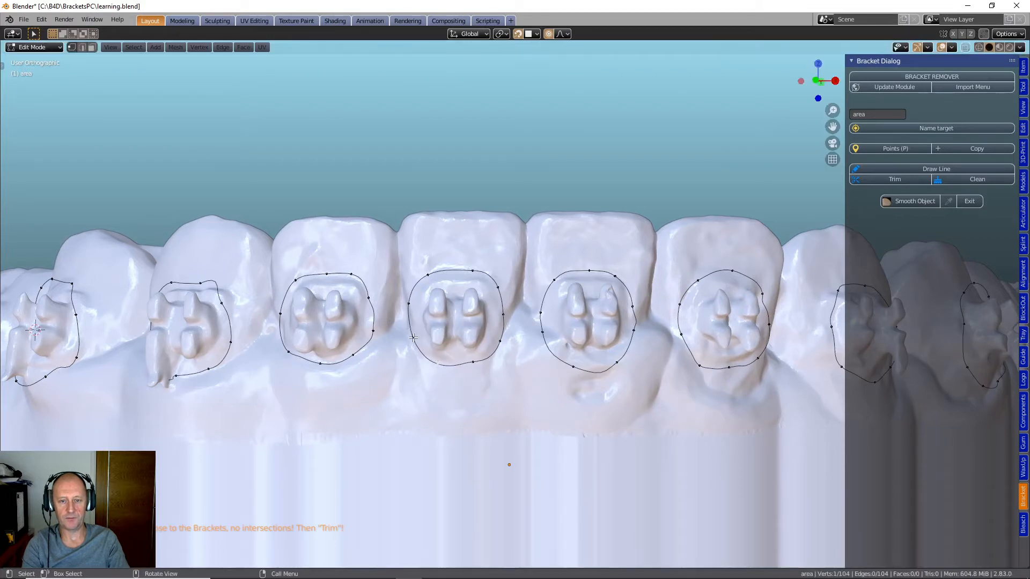
left_click(413, 337)
key("g")
left_click(410, 301)
key("g")
left_click(410, 286)
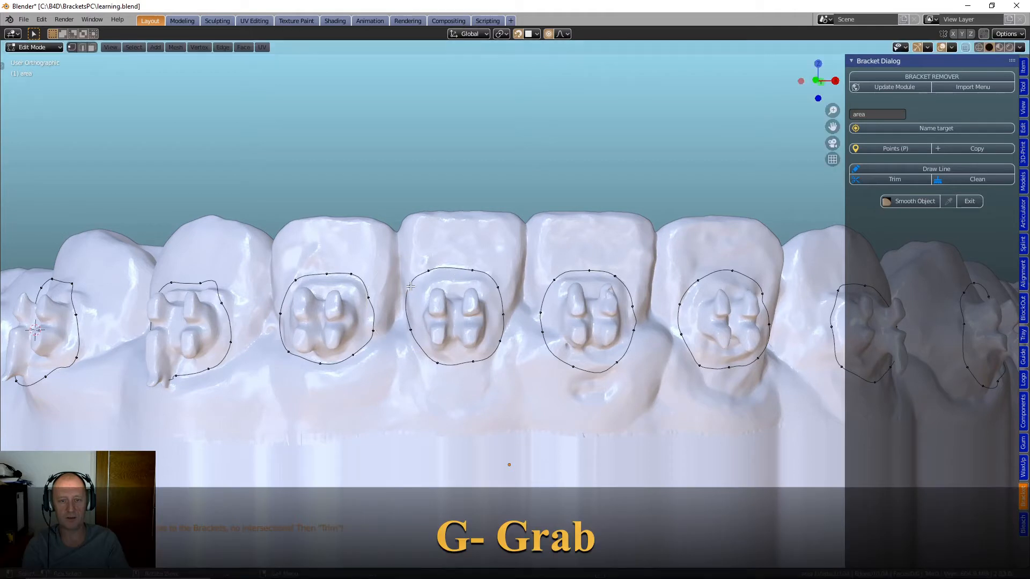
Move the top vertex of the outline on the central incisor right of the midline slightly down toward its bracket
left_click(589, 270)
key("g")
left_click(589, 275)
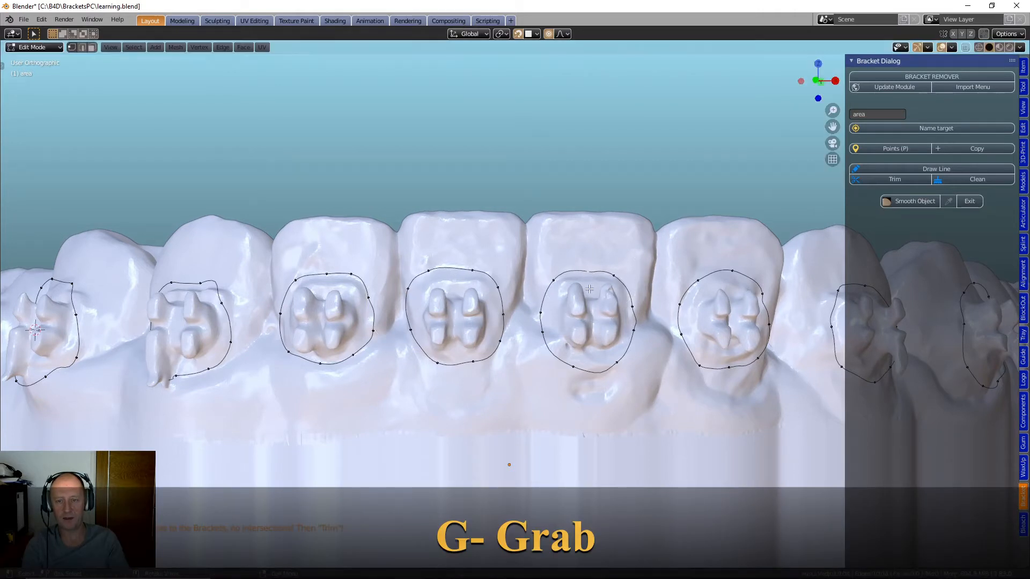
Adjust the outline on the right lateral incisor, raising its upper-right vertex and pulling its right edge closer to the bracket
middle_click_drag(526, 404, 471, 355)
scroll(525, 396, "down", 3)
scroll(471, 336, "up", 3)
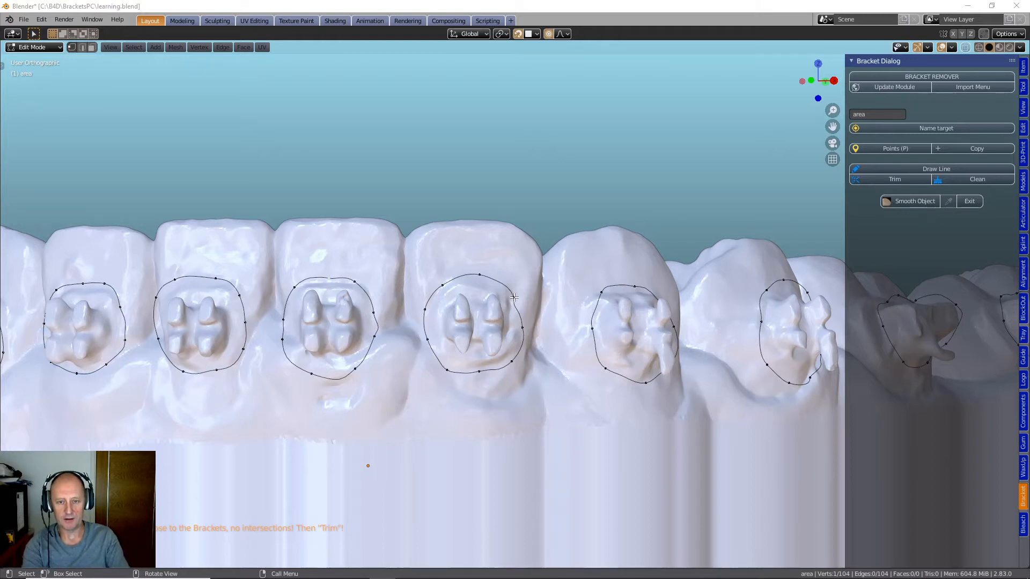
key("g")
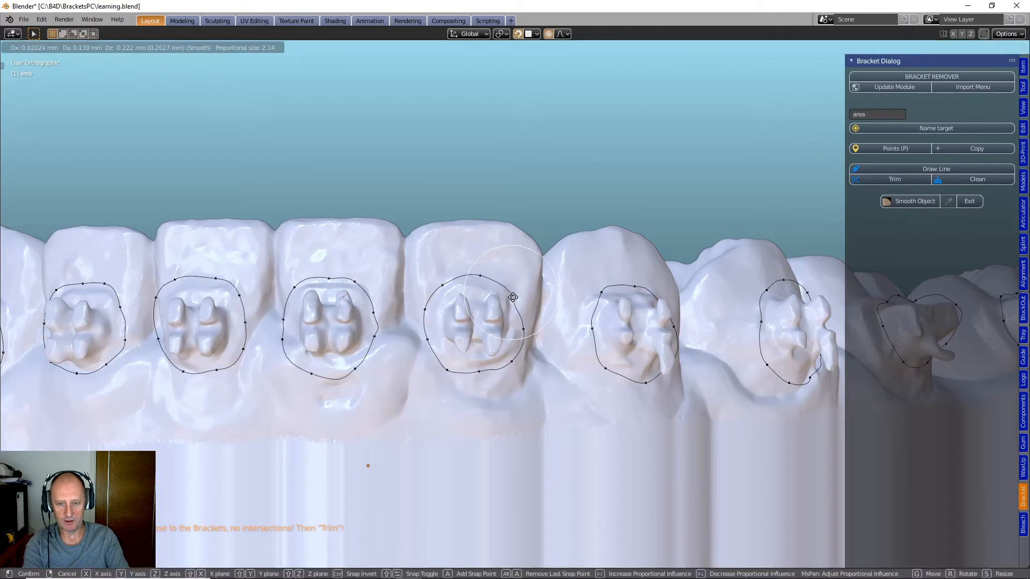
left_click(517, 288)
left_click(523, 326)
key("g")
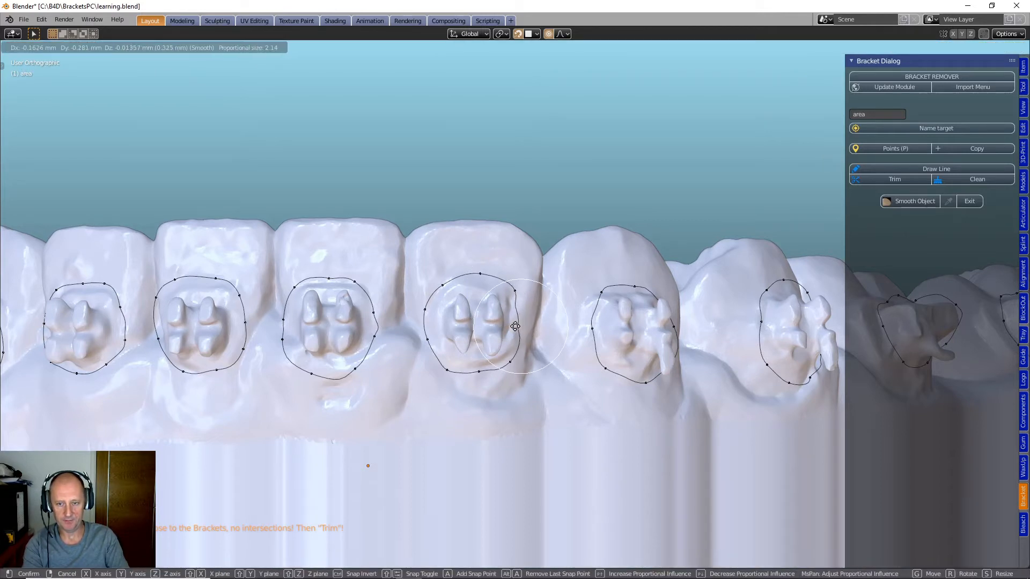
left_click(515, 327)
Select the whole linked outline around the right canine's bracket and scale it up to enclose the bracket with more margin
scroll(555, 348, "down", 4)
middle_click_drag(556, 348, 428, 366)
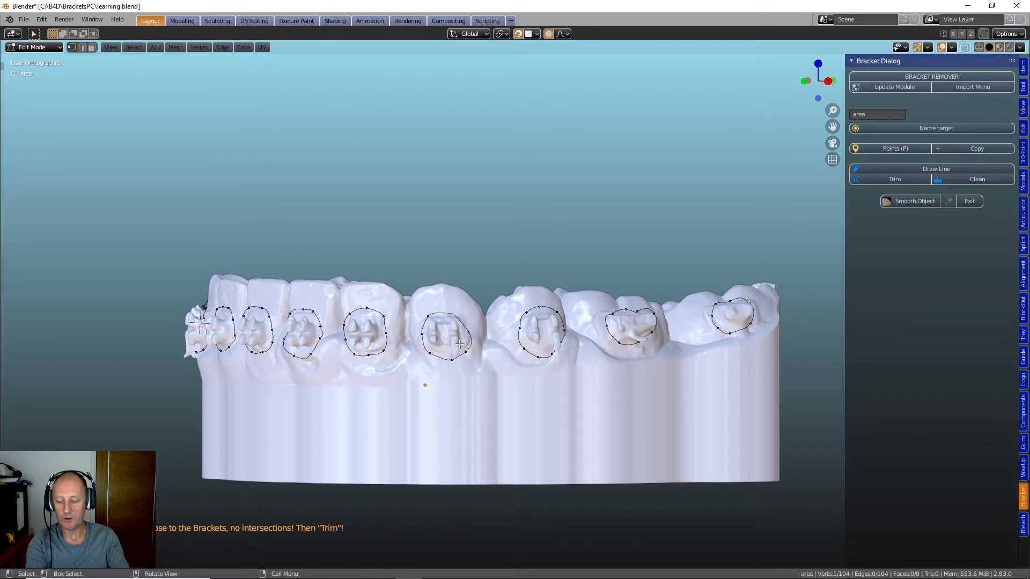
key("ctrl+l")
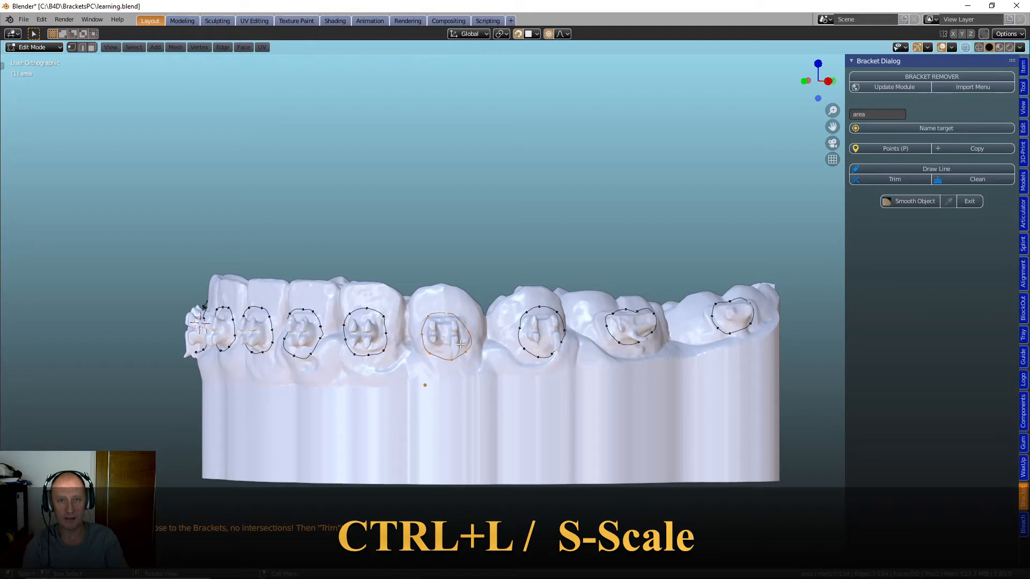
key("s")
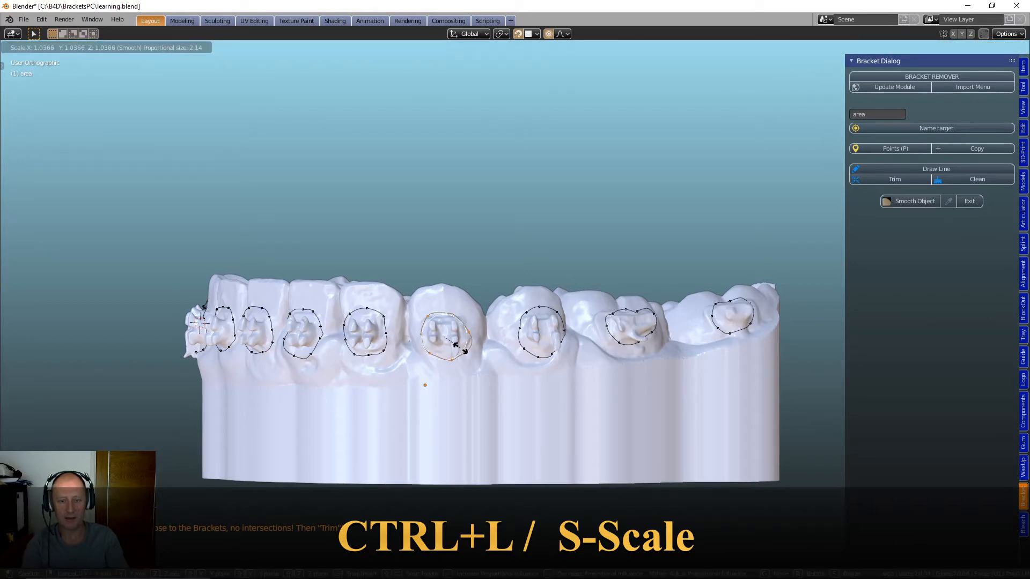
left_click(466, 350)
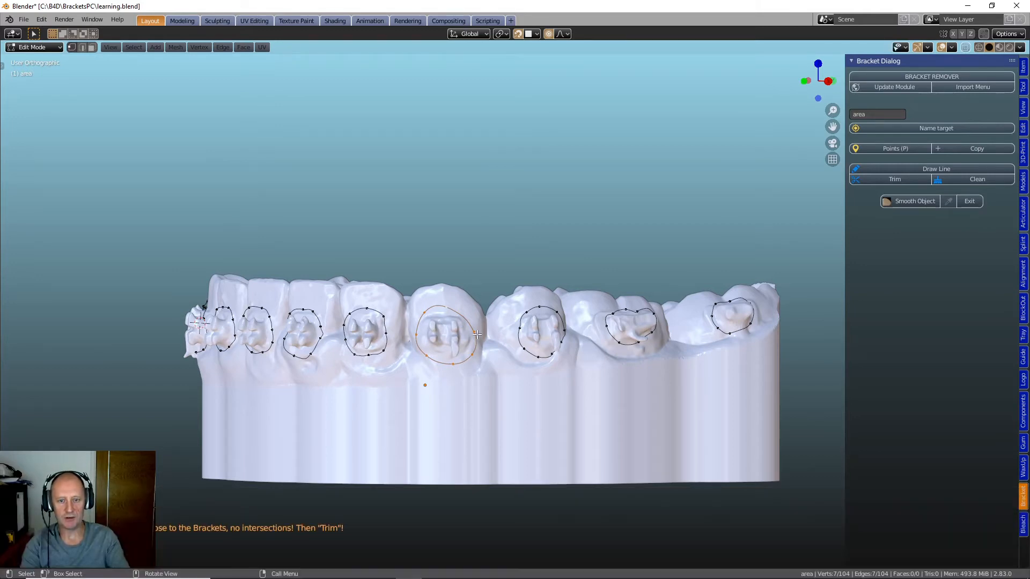
Tighten the right canine's outline by moving its top vertex down, its right vertex inward and its bottom vertex up
scroll(453, 343, "up", 5)
left_click(343, 315)
key("g")
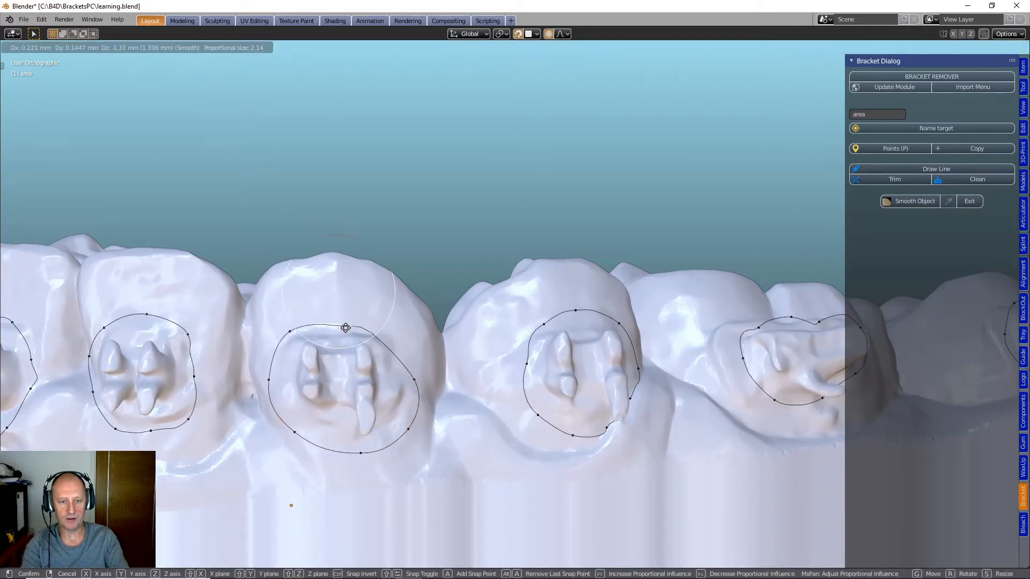
left_click(350, 326)
left_click(416, 380)
key("g")
left_click(403, 370)
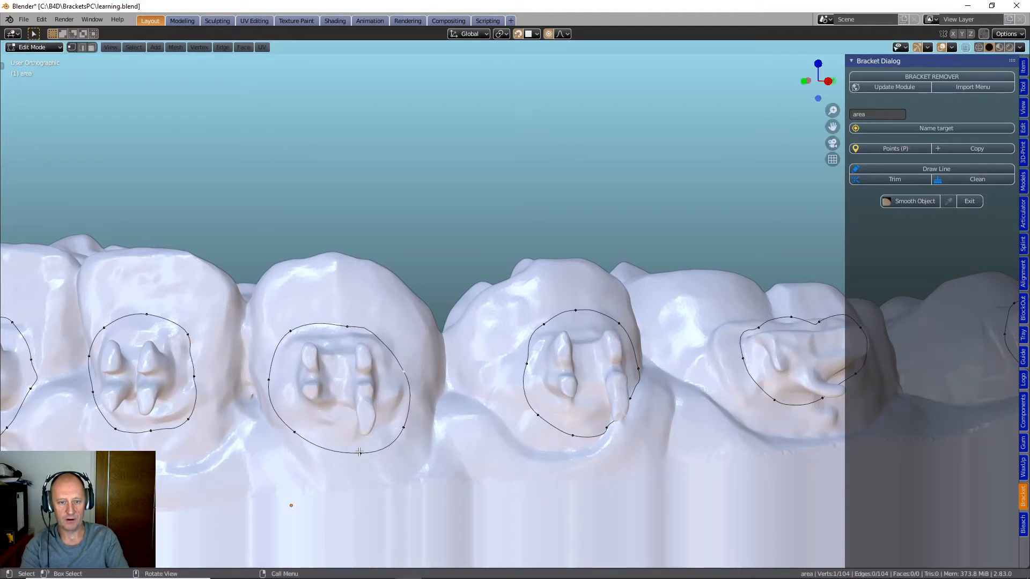
left_click(359, 451)
key("g")
left_click(359, 445)
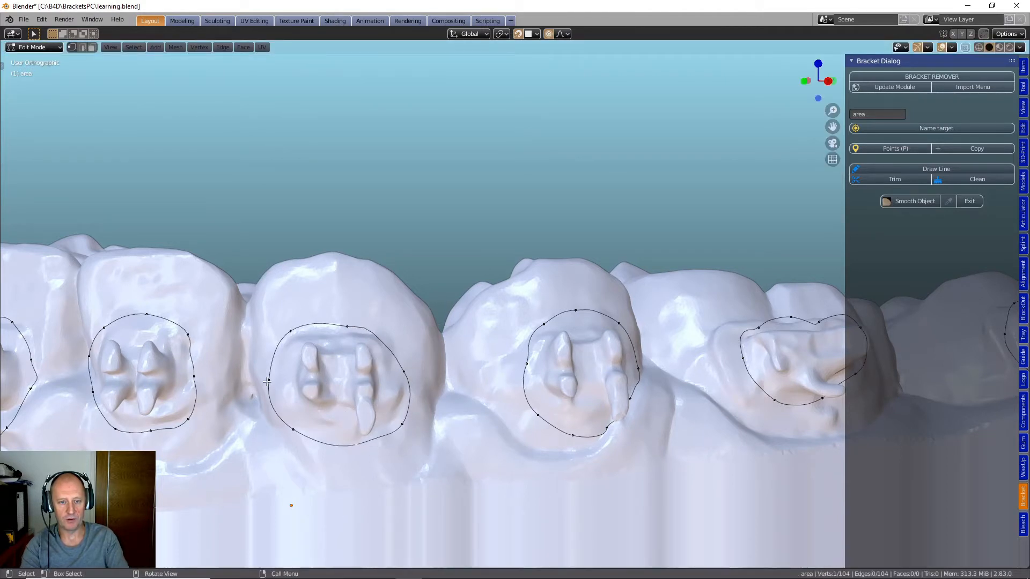
Refit the outline on the premolar next to the right first molar: lower its top vertex, move the left vertex outward and right vertex inward
scroll(444, 393, "down", 4)
middle_click_drag(444, 393, 391, 402)
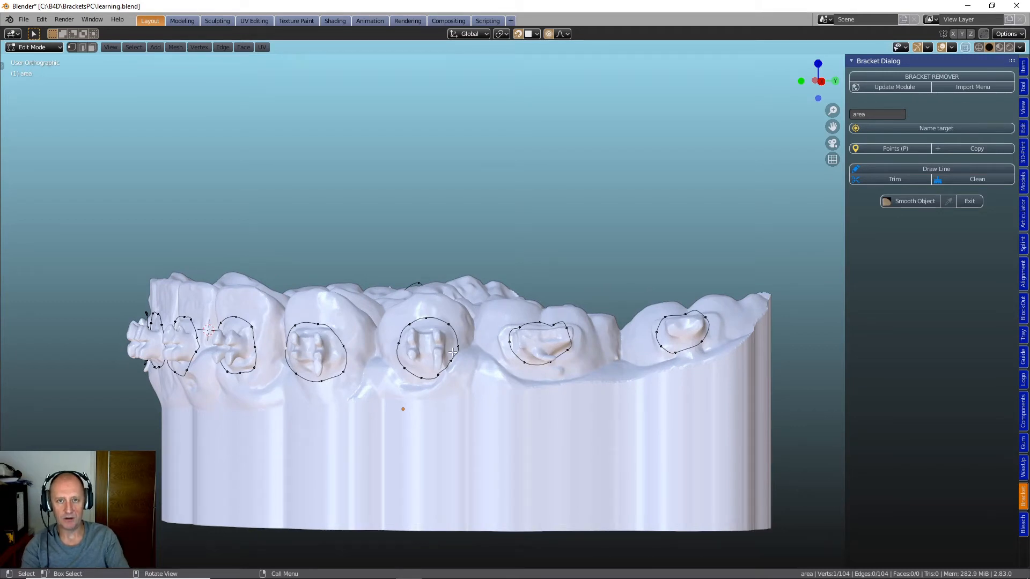
scroll(453, 363, "up", 4)
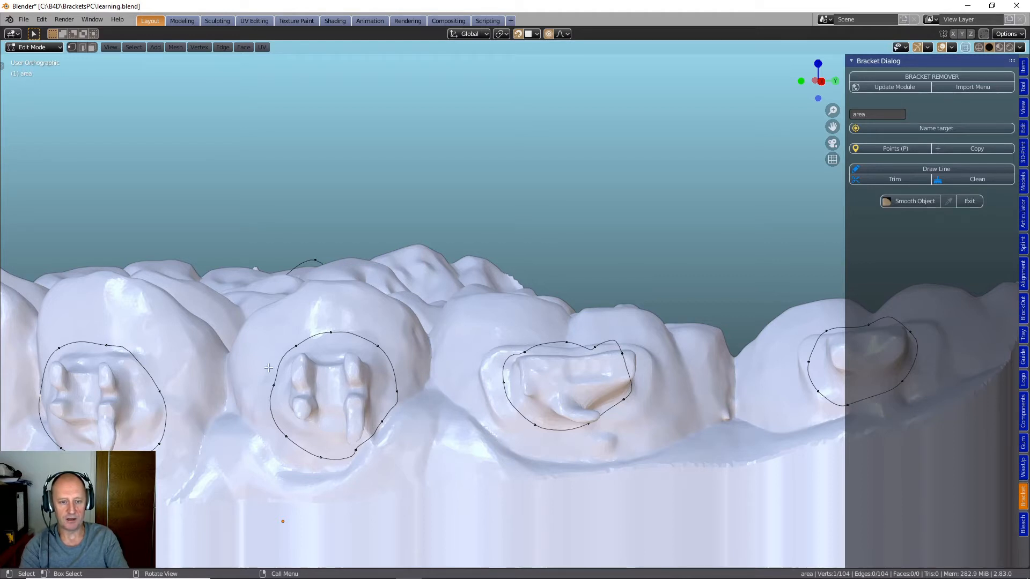
left_click(331, 332)
key("g")
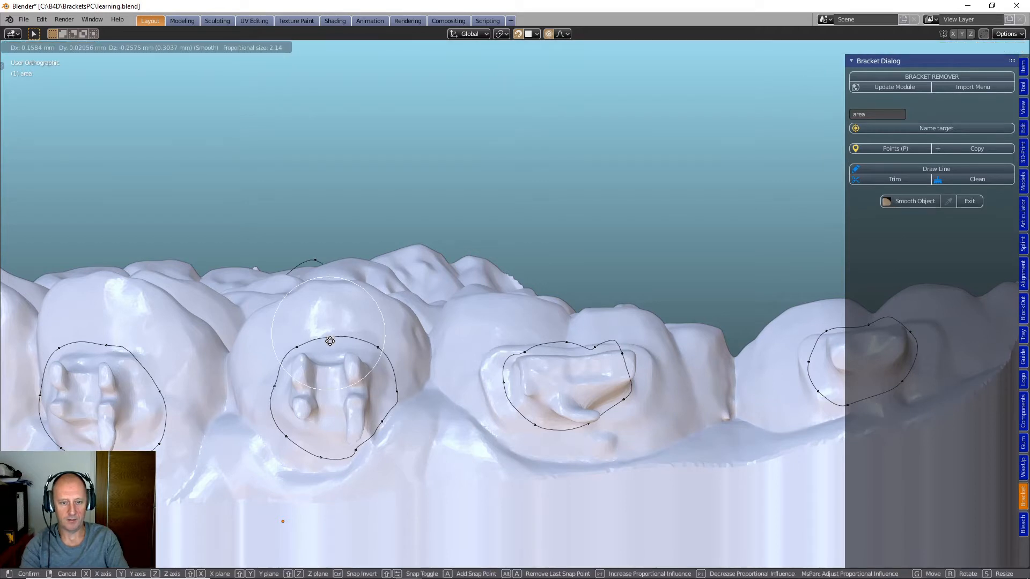
left_click(332, 344)
left_click(275, 387)
key("g")
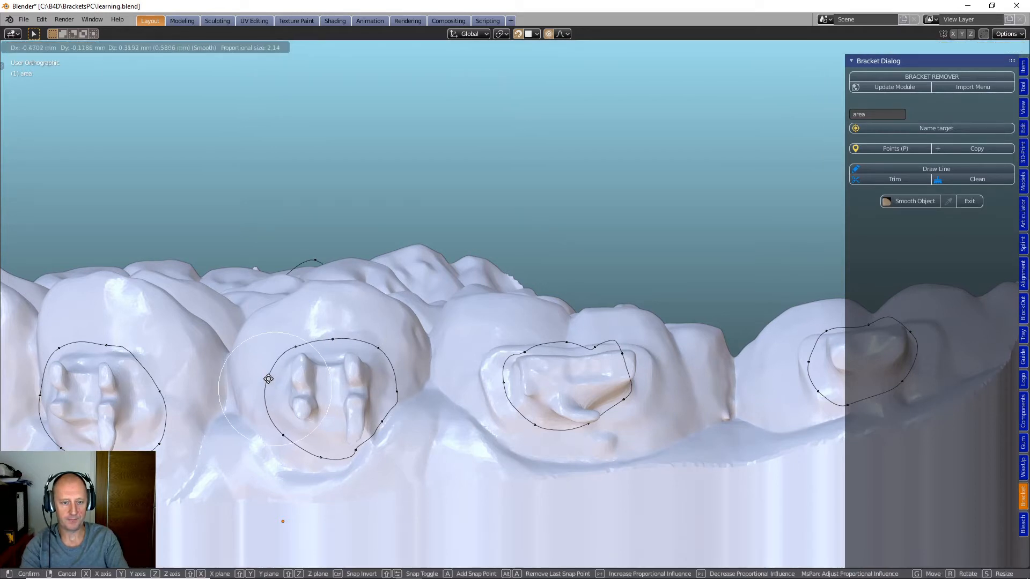
left_click(268, 379)
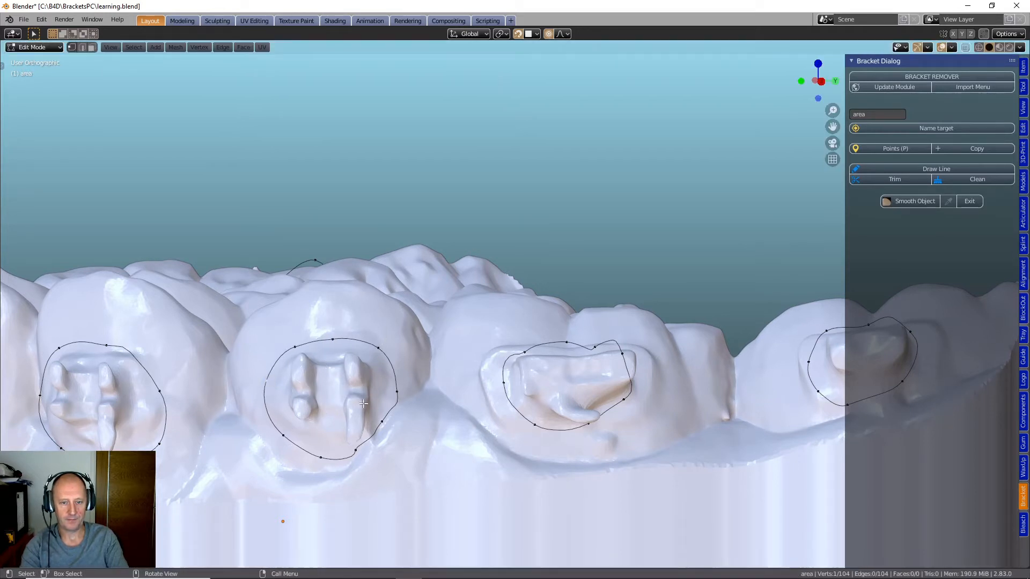
left_click(396, 392)
key("g")
left_click(392, 388)
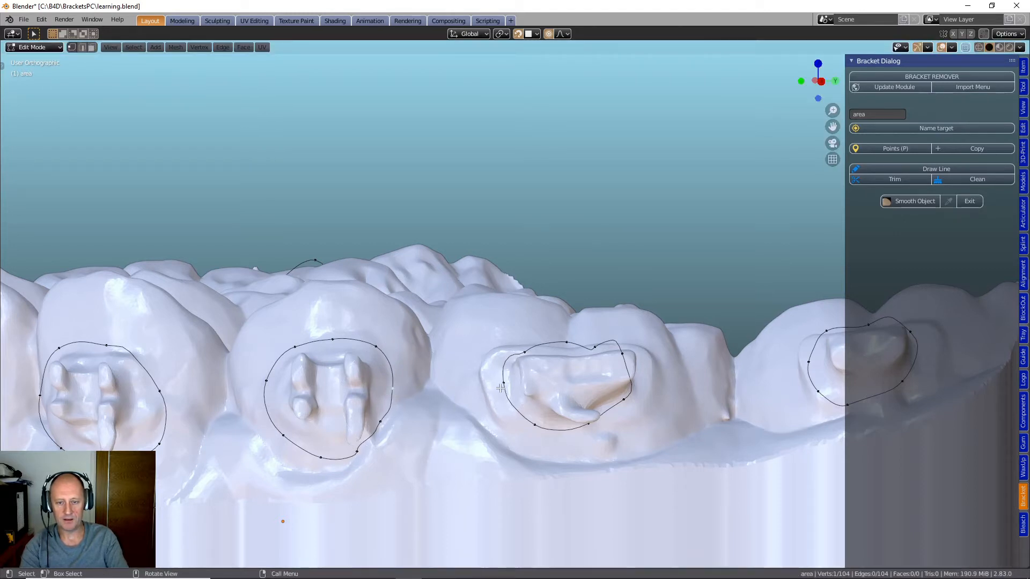
Select the whole linked outline around the right first molar's bracket and scale it up about 1.5 times
middle_click_drag(561, 393, 565, 395)
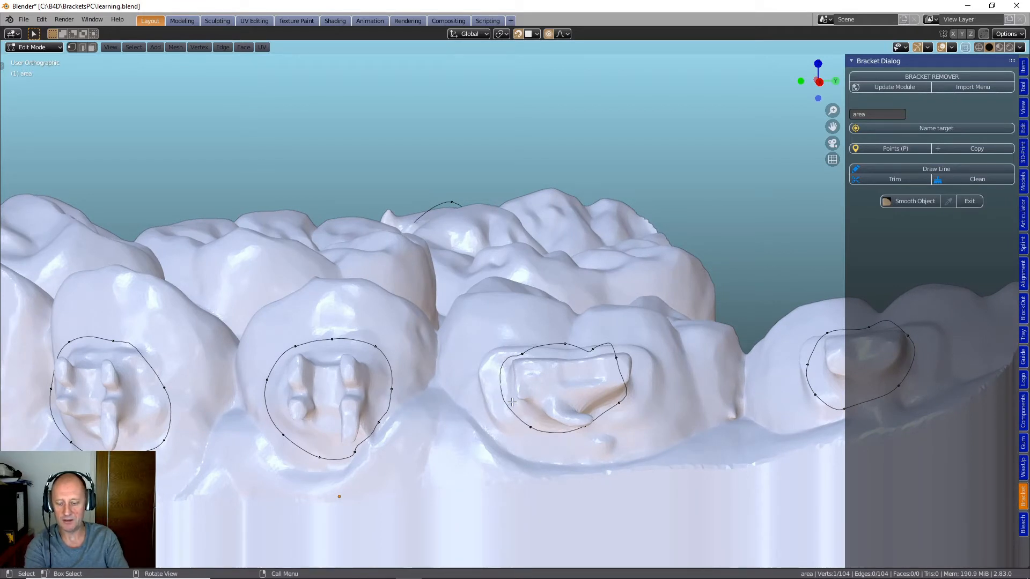
key("ctrl+l")
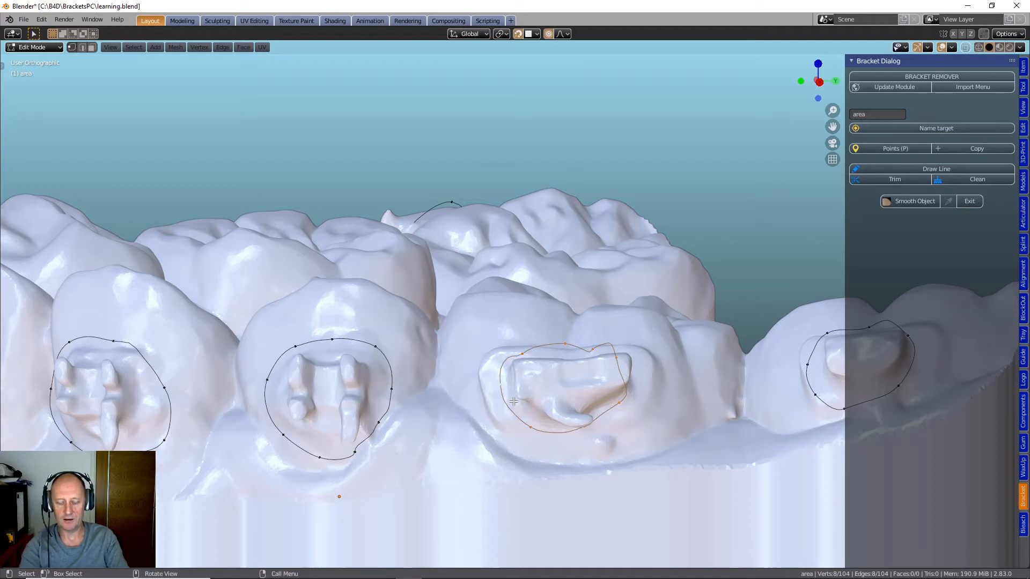
key("s")
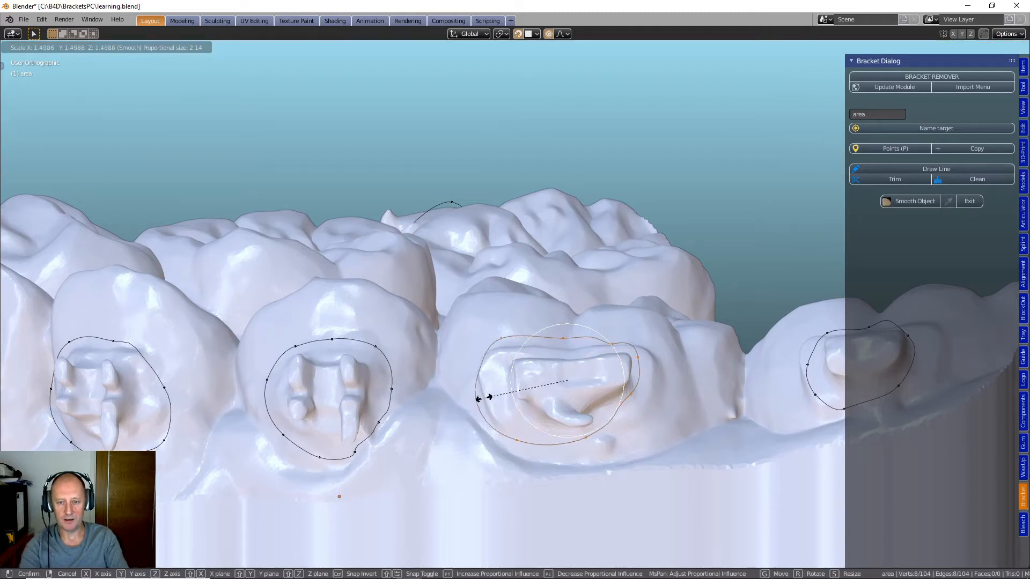
left_click(483, 396)
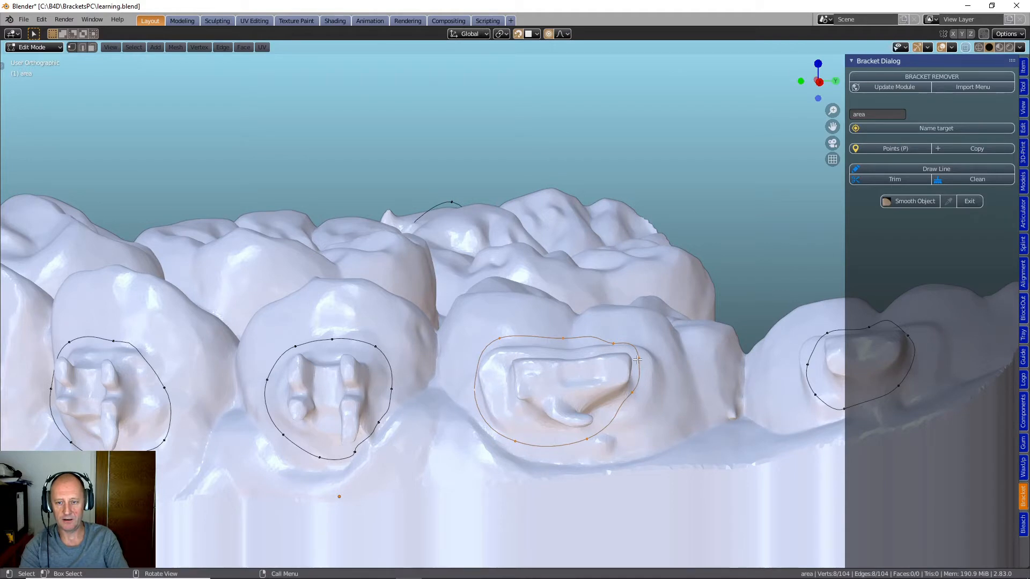
Widen the right first molar's outline by moving its upper-right vertex outward and its lower-right vertex down and outward
key("h")
key("alt+h")
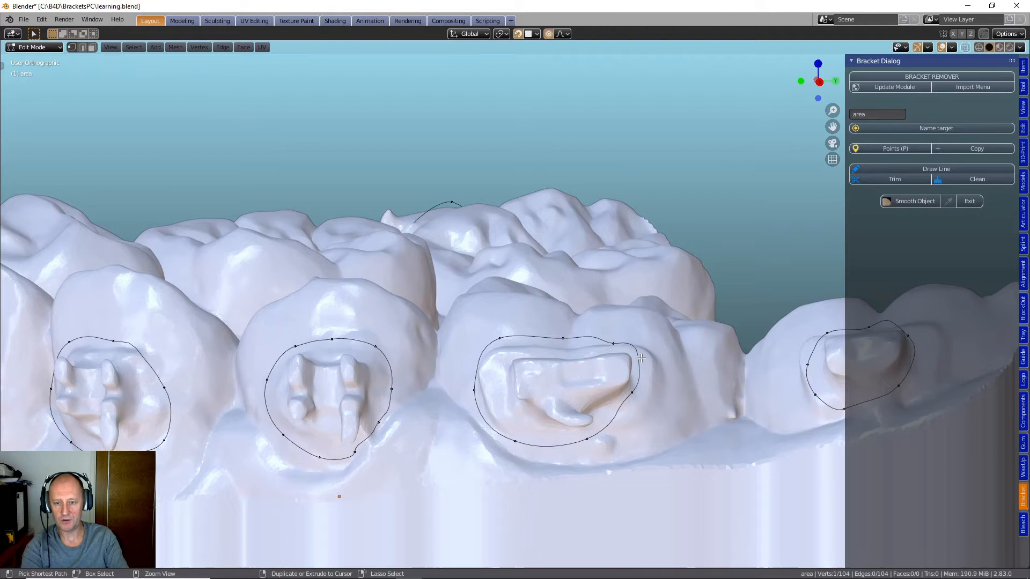
key("g")
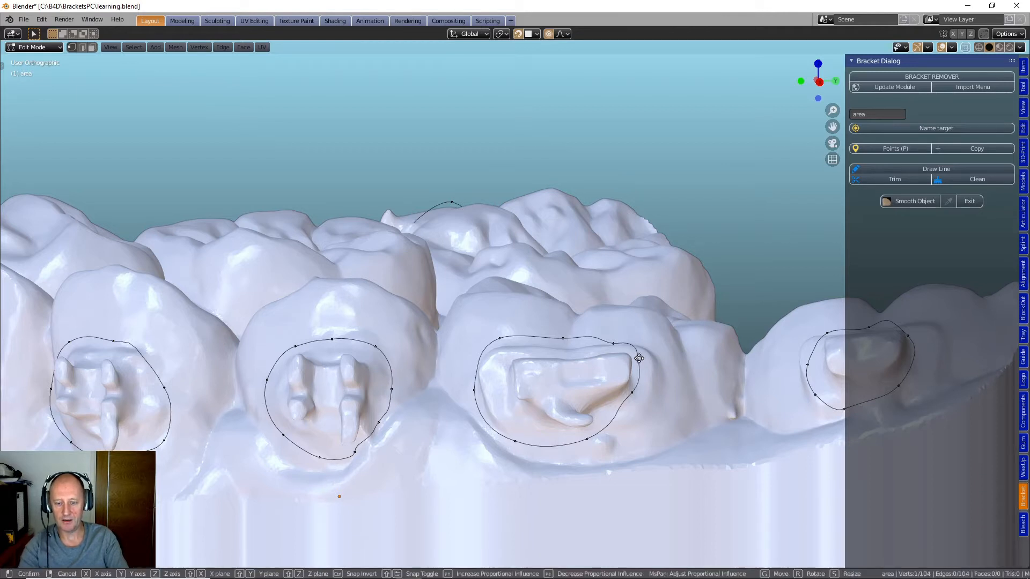
left_click(653, 350)
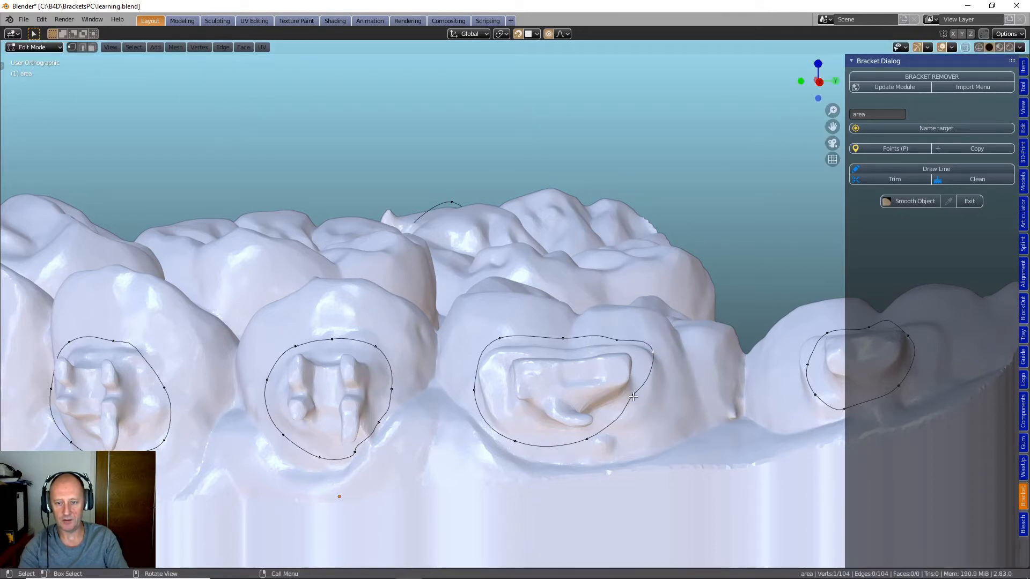
key("g")
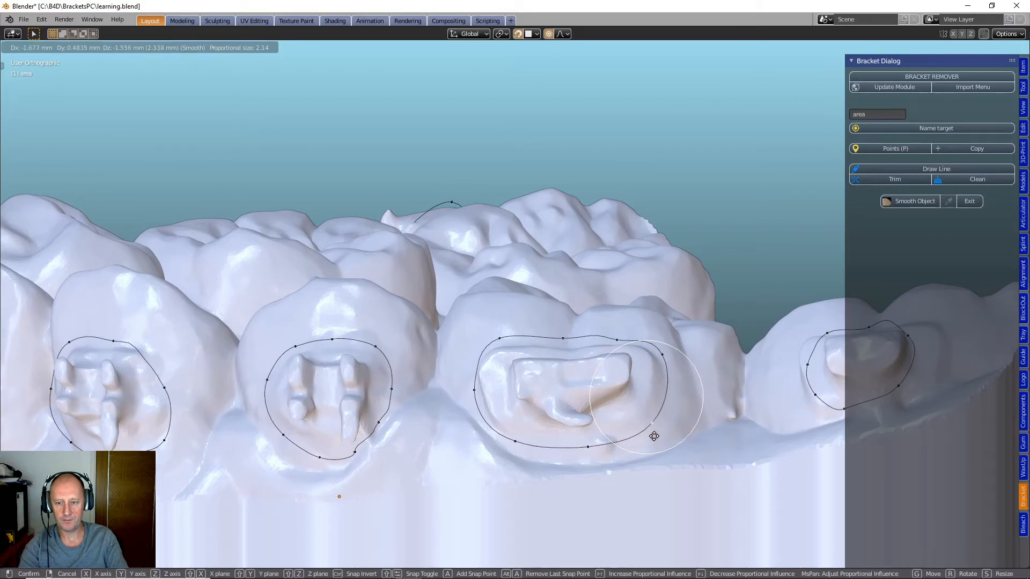
left_click(654, 436)
Select the whole linked outline around the right second molar's bracket and scale it up about 1.6 times
scroll(659, 429, "down", 3)
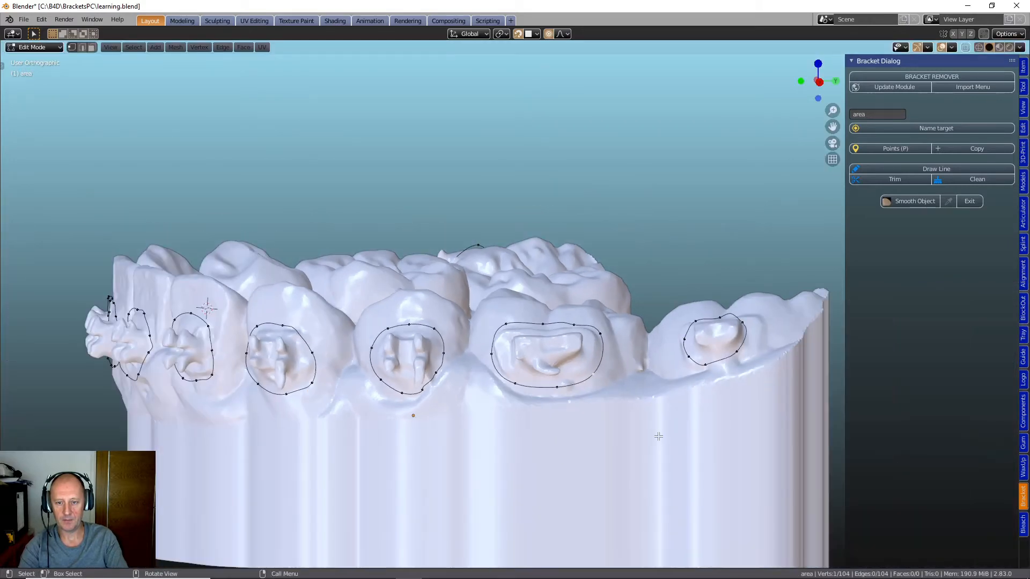
middle_click_drag(660, 424, 676, 368)
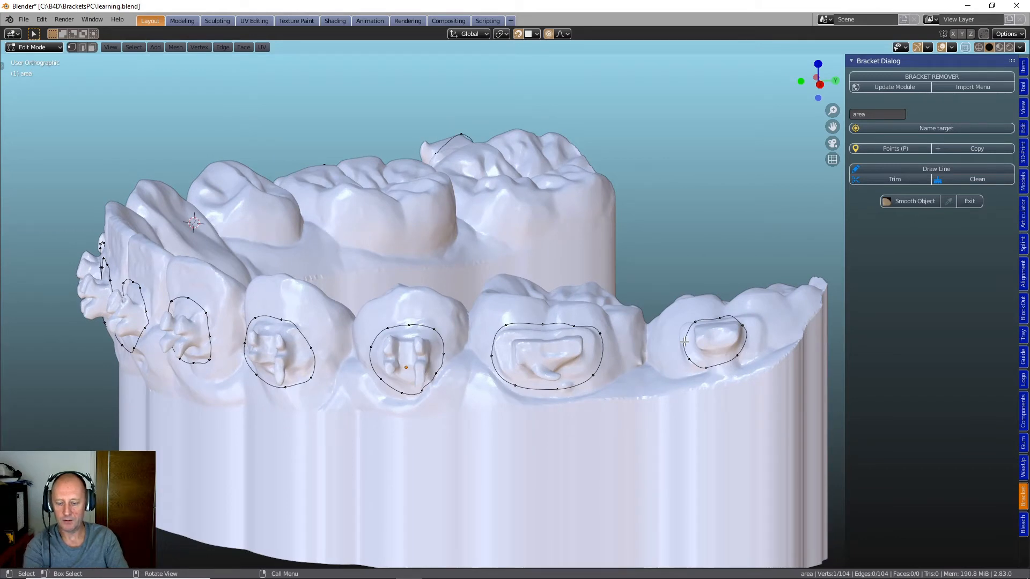
key("ctrl+l")
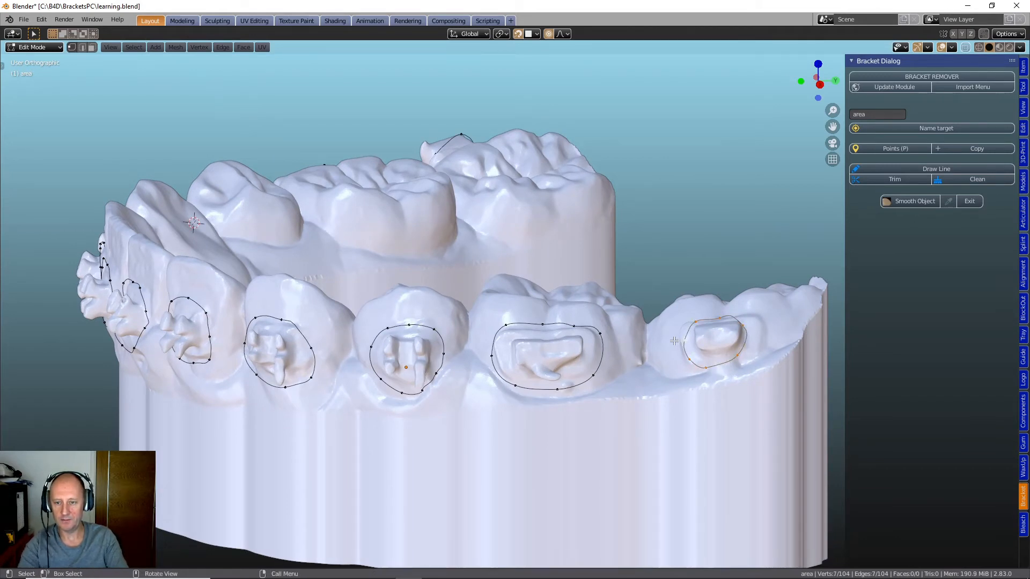
key("s")
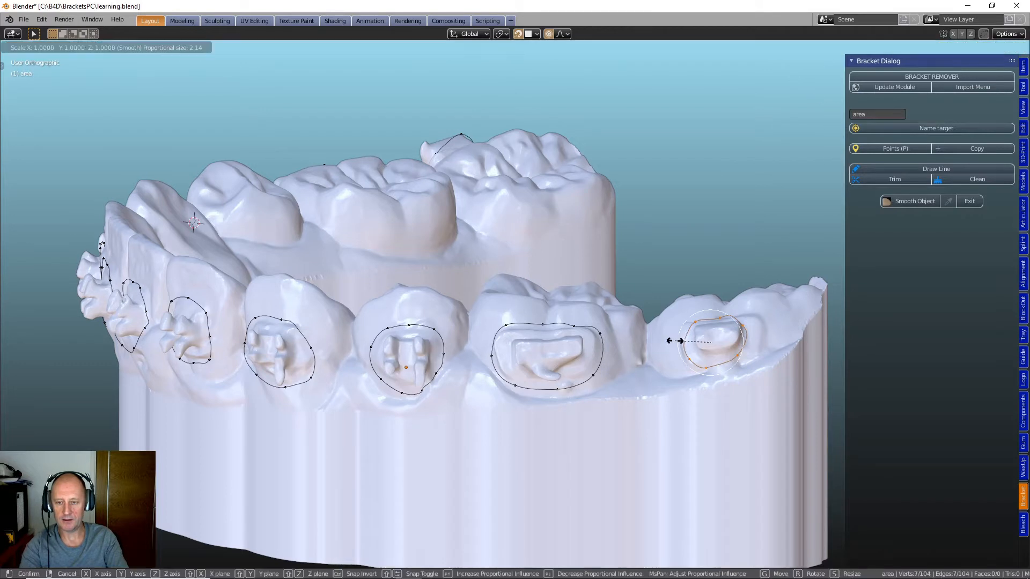
left_click(661, 345)
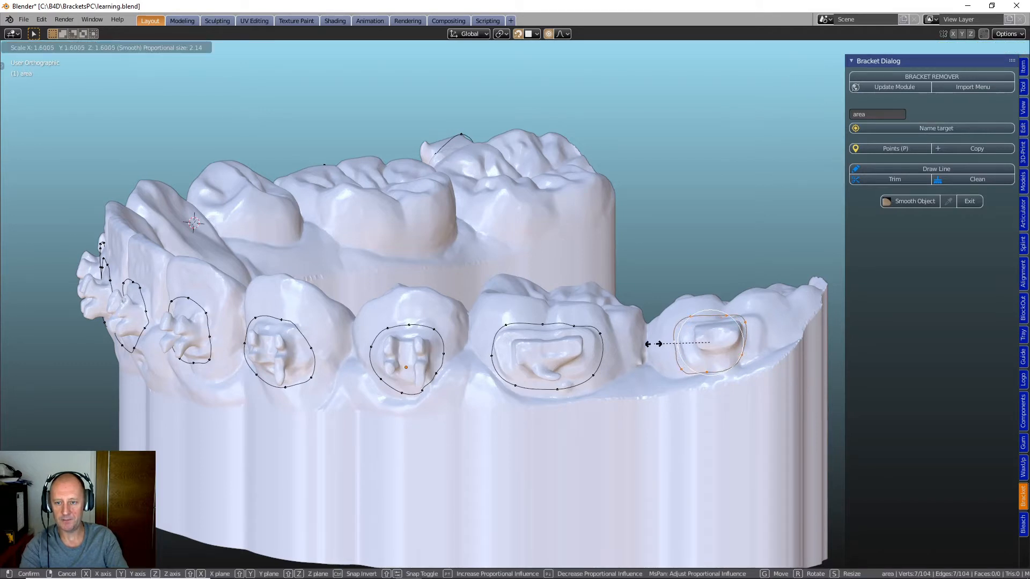
Extend the rear side of the right second molar's outline by moving its vertices outward so it clears the bracket base
left_click(741, 355)
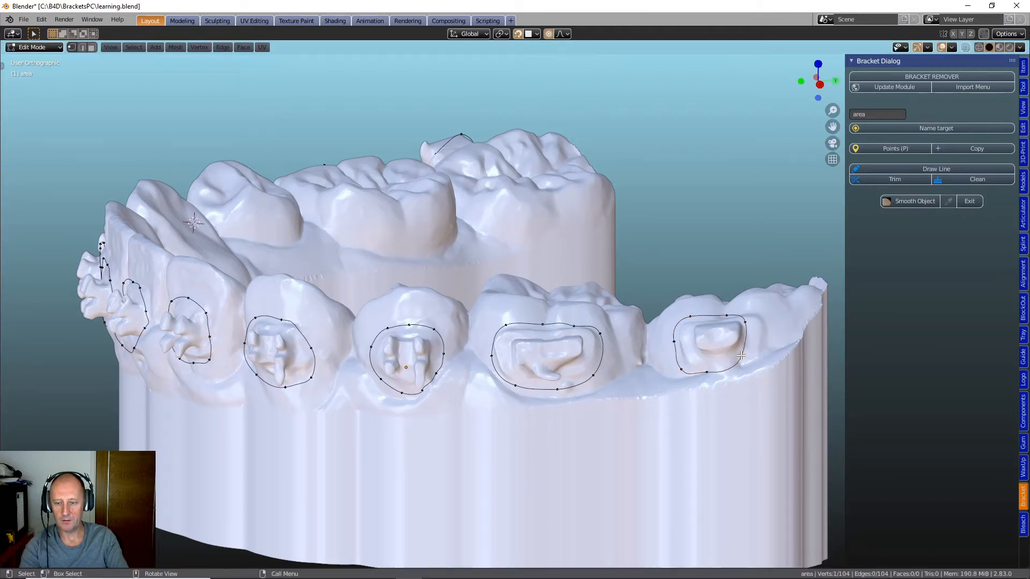
key("g")
left_click(746, 328)
key("g")
left_click(763, 347)
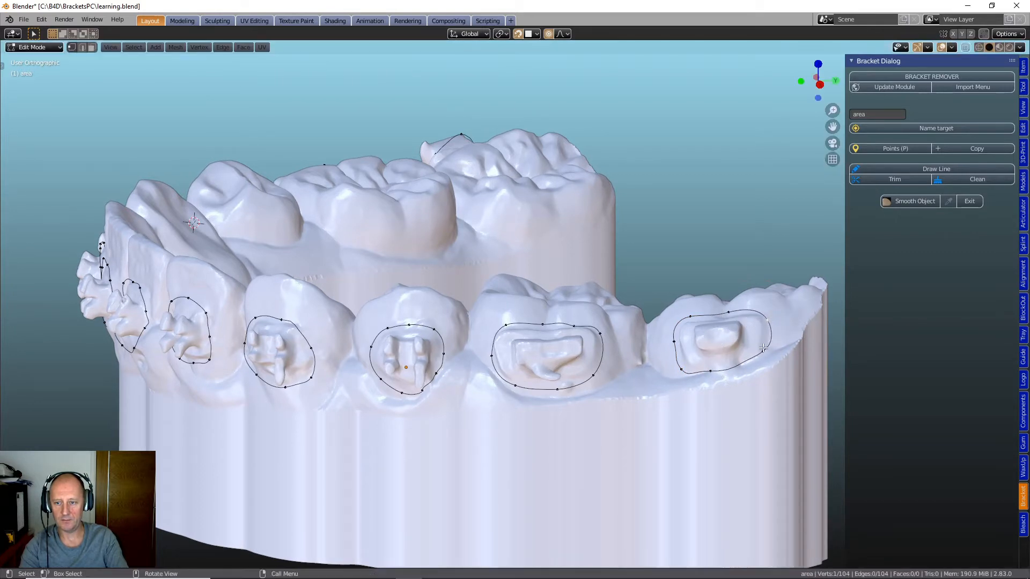
key("g")
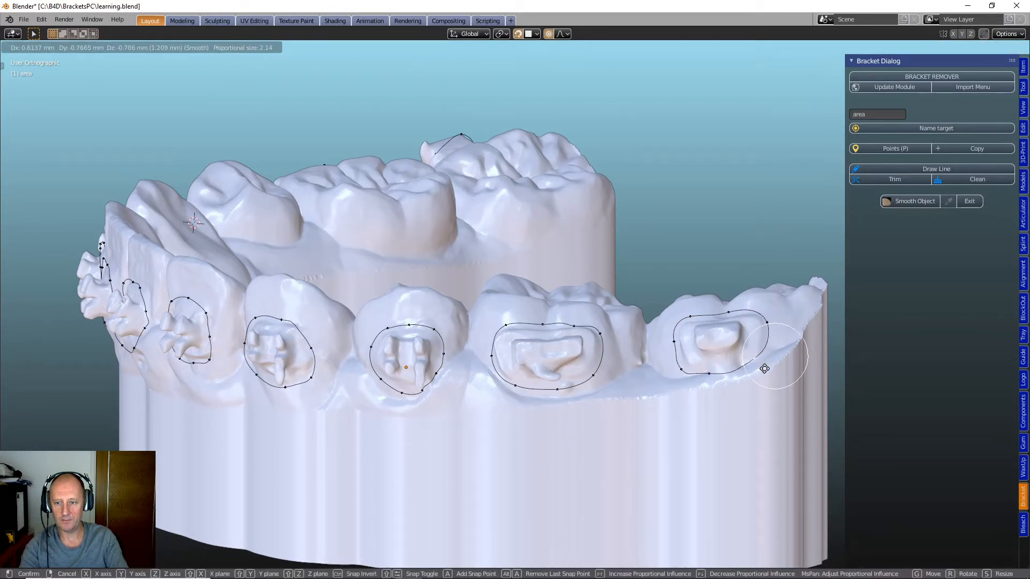
left_click(762, 368)
Delete the stray line fragment inside the outline on the first molar on the opposite side of the arch
middle_click_drag(620, 386, 531, 384)
scroll(540, 377, "down", 1)
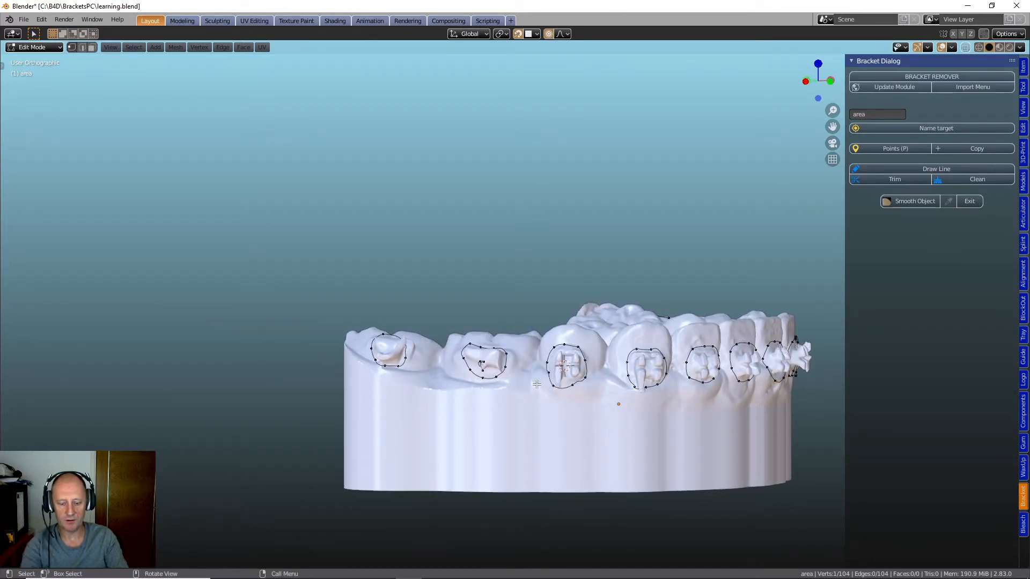
scroll(502, 384, "up", 5)
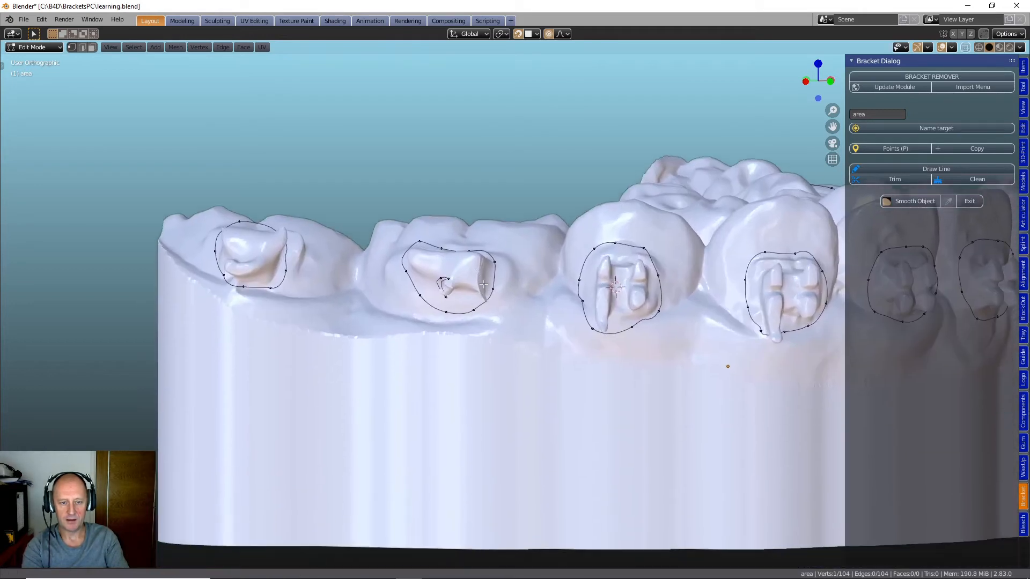
scroll(428, 315, "up", 4)
middle_click_drag(417, 303, 428, 308)
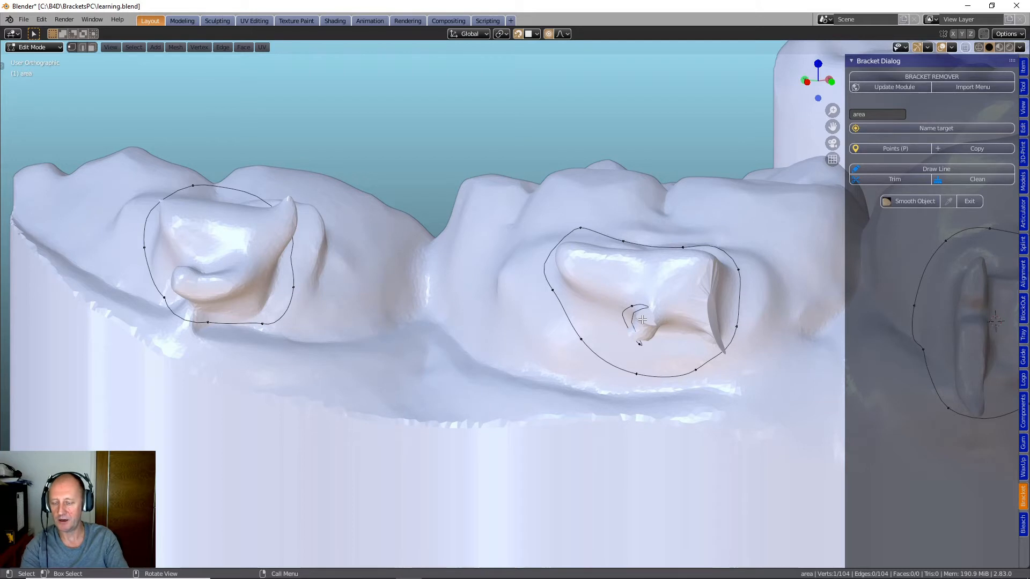
key("x")
left_click(583, 322)
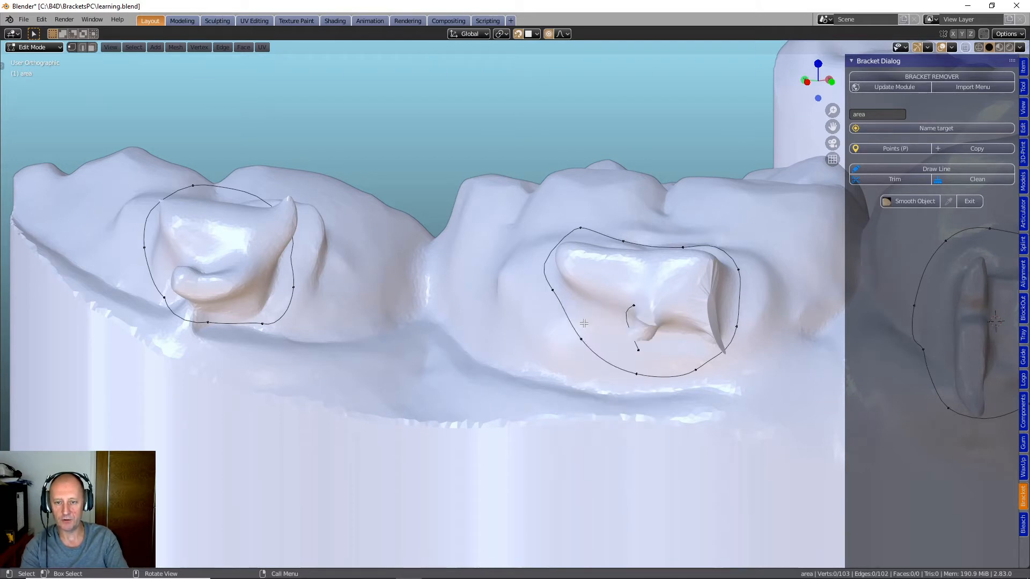
left_click(632, 306)
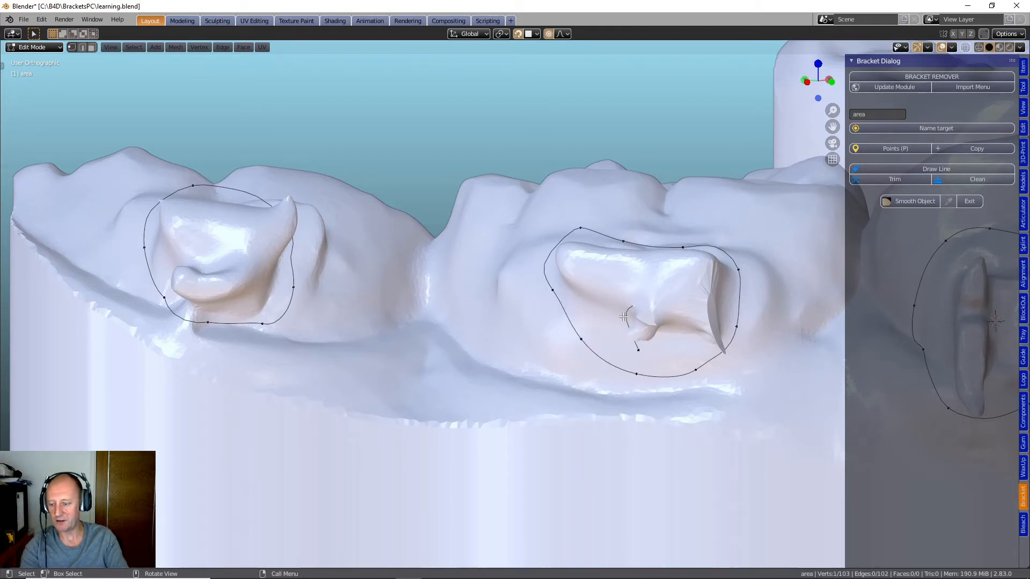
key("x")
left_click(603, 317)
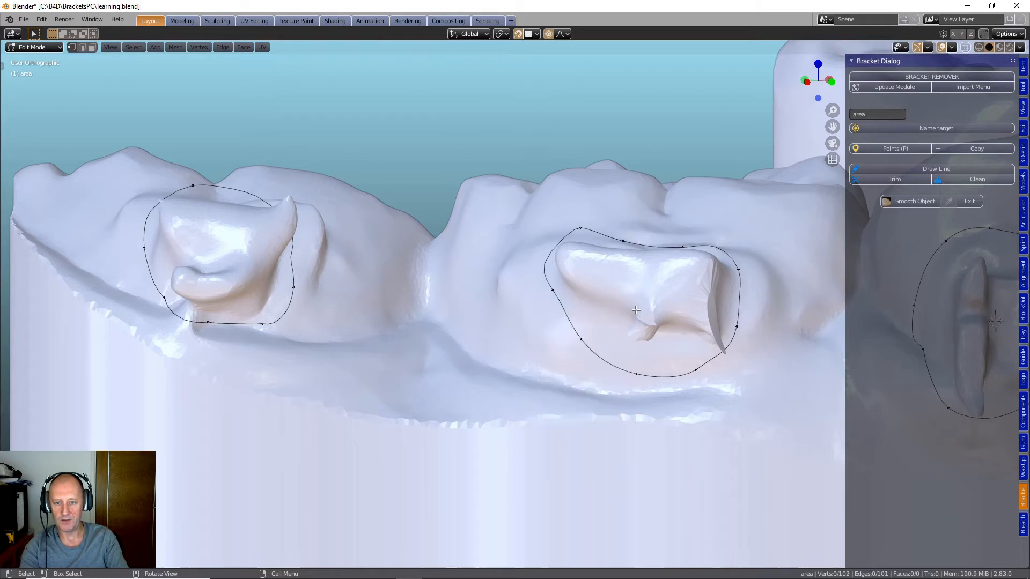
Select the whole linked outline around the left first molar's bracket and scale it up to give the bracket more margin
left_click(582, 340)
key("ctrl+l")
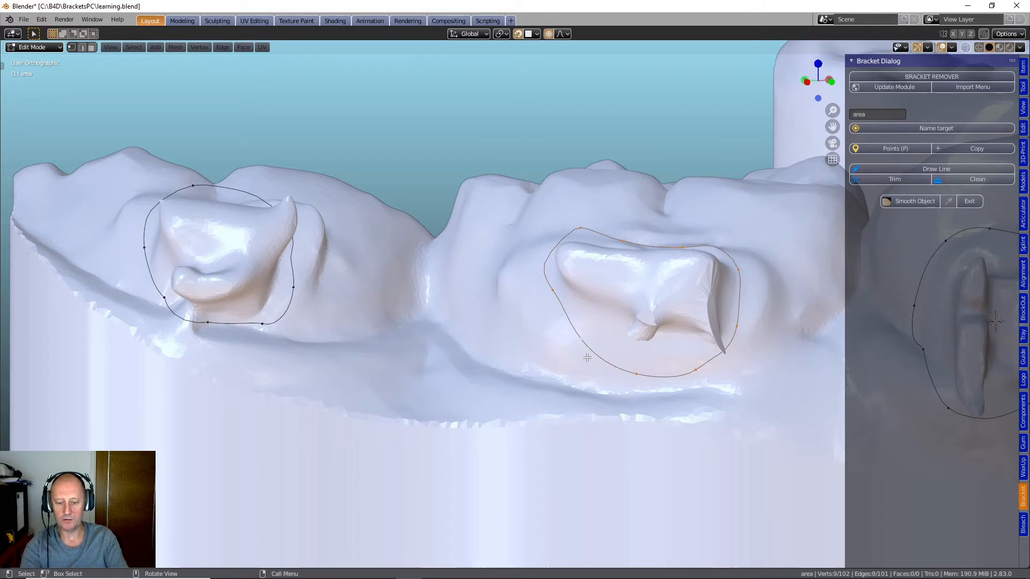
key("s")
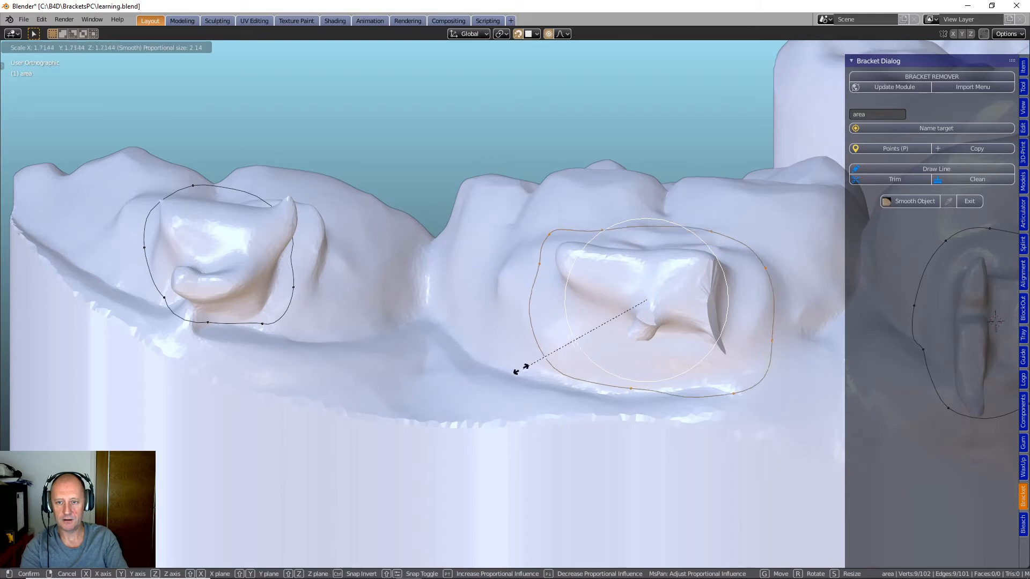
left_click(510, 359)
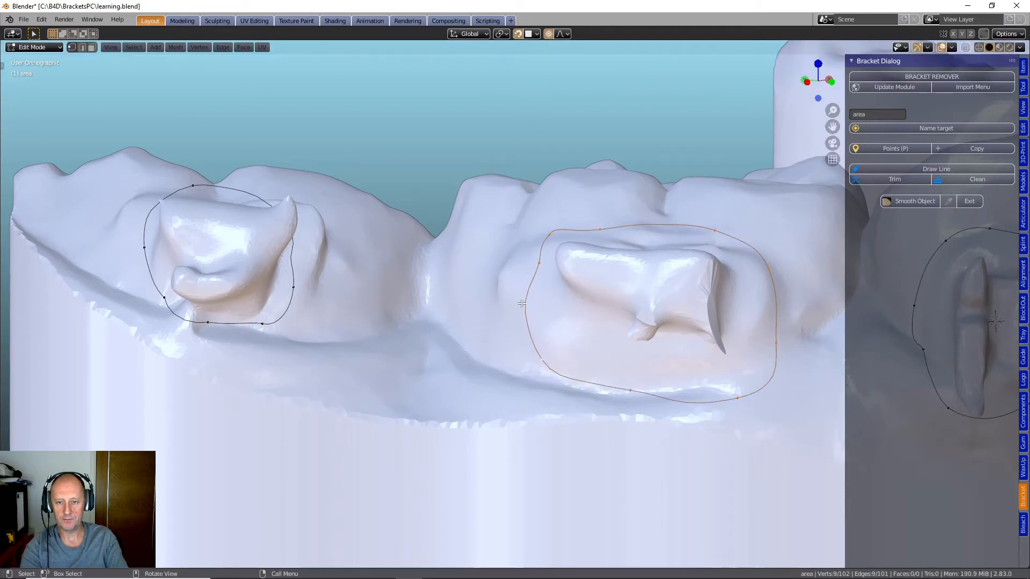
Widen the left first molar's outline toward the second molar by moving its two upper vertices on that side outward
left_click(537, 264)
key("g")
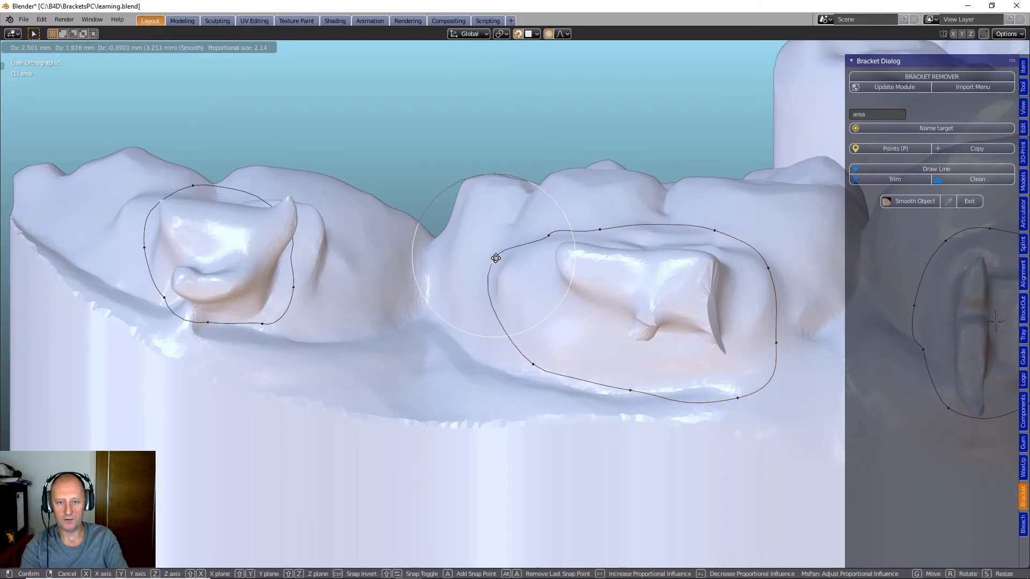
left_click(492, 260)
left_click(550, 234)
key("g")
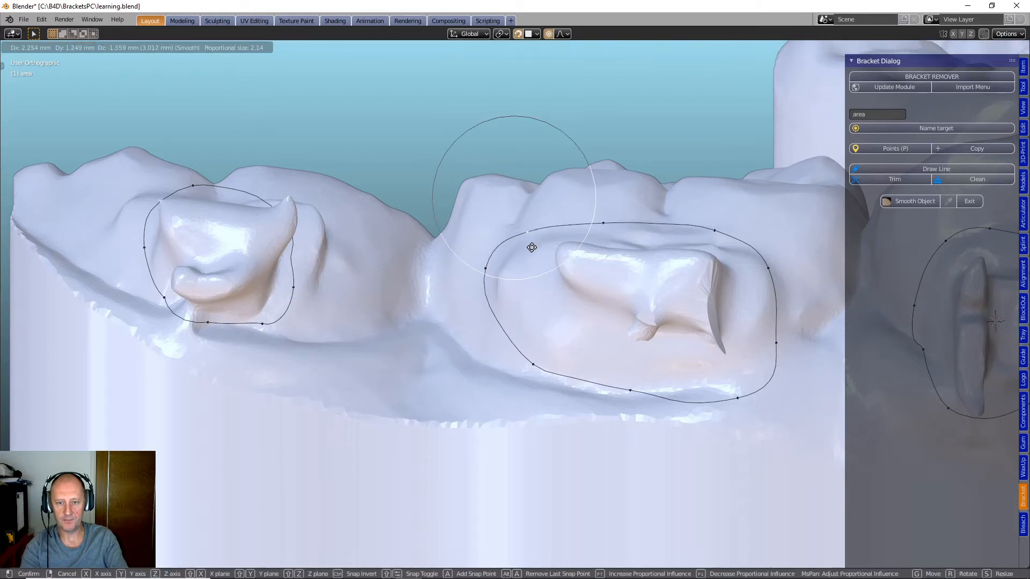
left_click(528, 239)
Smooth the lower edge of the left first molar's outline, moving the rear lower vertex outward and the front lower vertex slightly up
left_click(533, 366)
key("g")
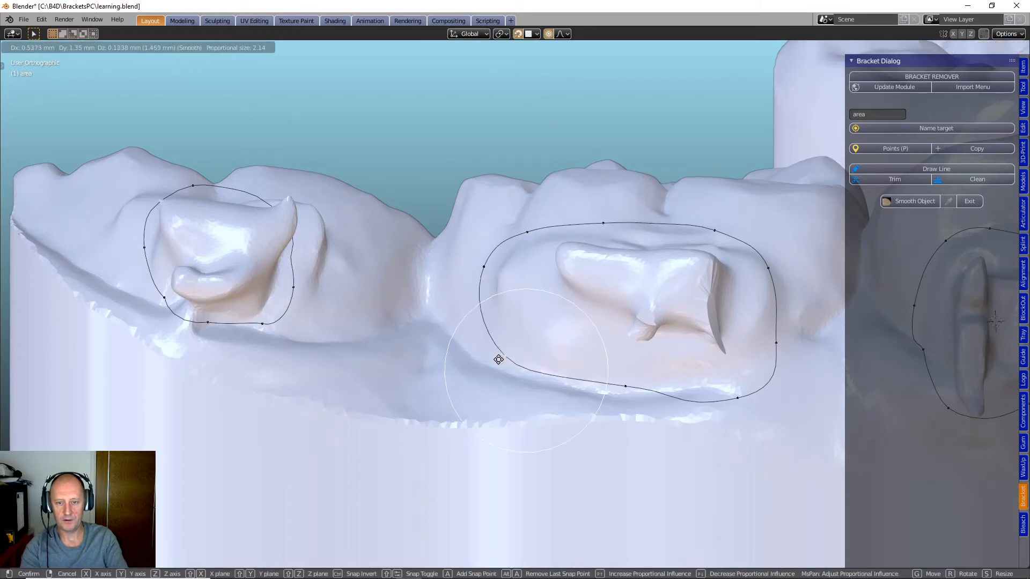
left_click(498, 360)
left_click(737, 399)
key("g")
left_click(731, 391)
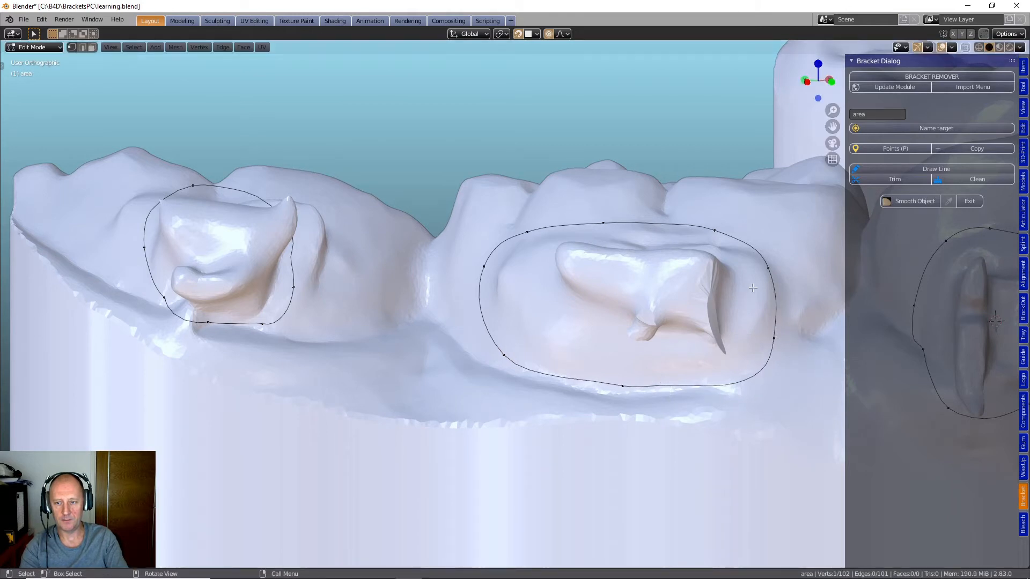
Move the front upper corner vertex of the left first molar's outline slightly up and outward
left_click(768, 265)
key("g")
left_click(774, 260)
Subdivide the rear edge of the left first molar's outline and shift the new midpoint vertex slightly up to round that side
middle_click_drag(440, 319, 471, 322)
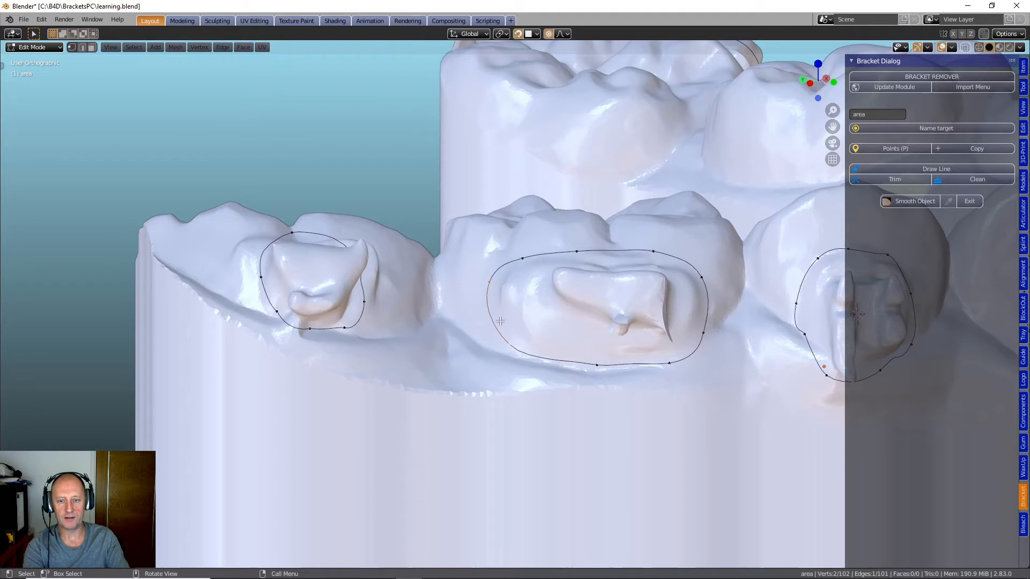
right_click(532, 300)
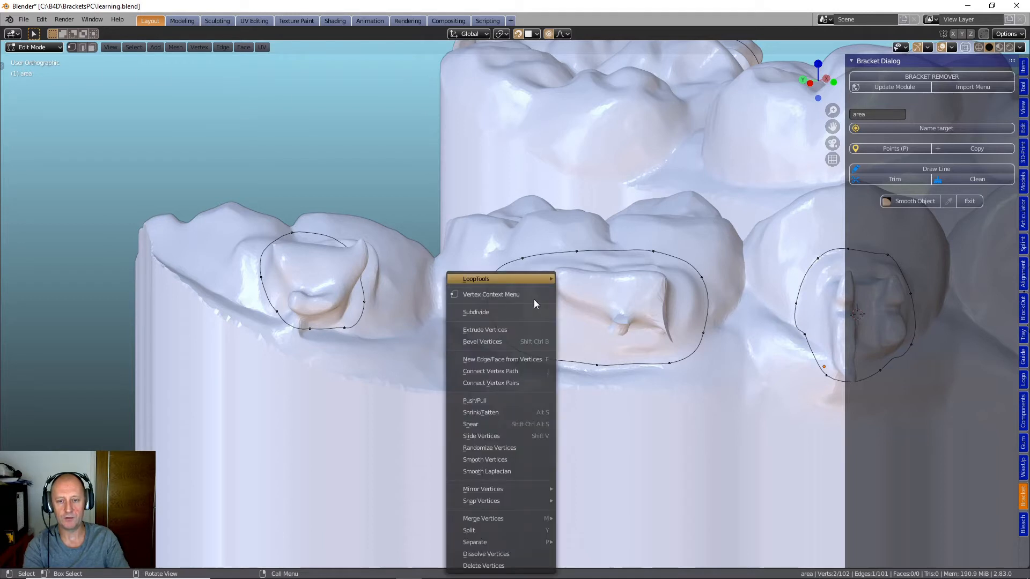
left_click(484, 311)
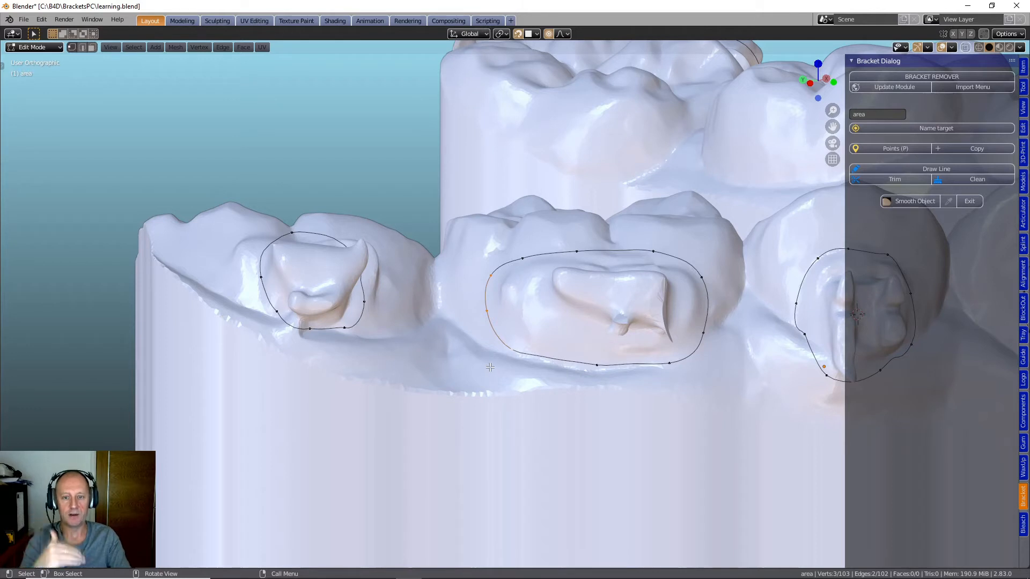
left_click(487, 312)
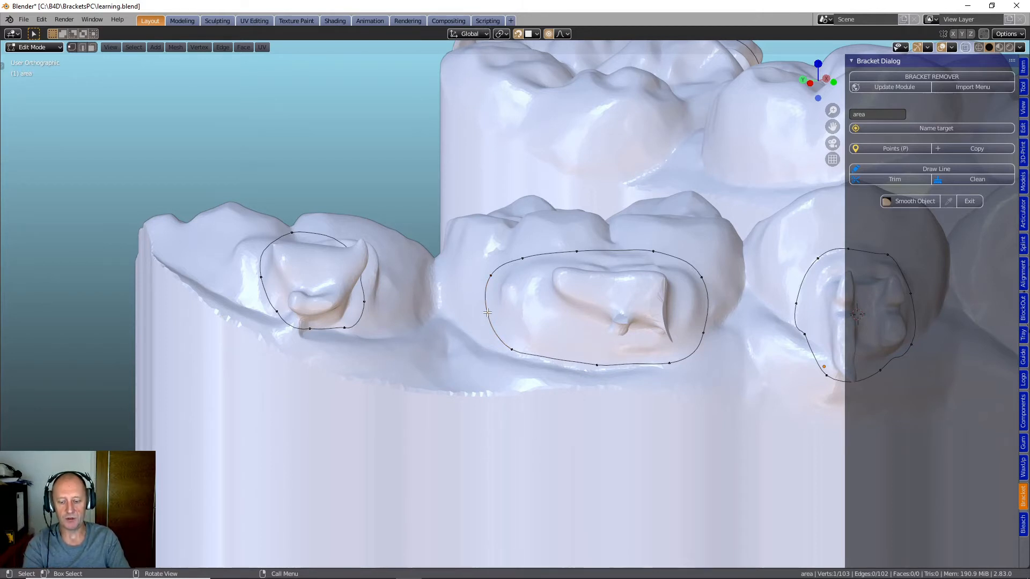
key("g")
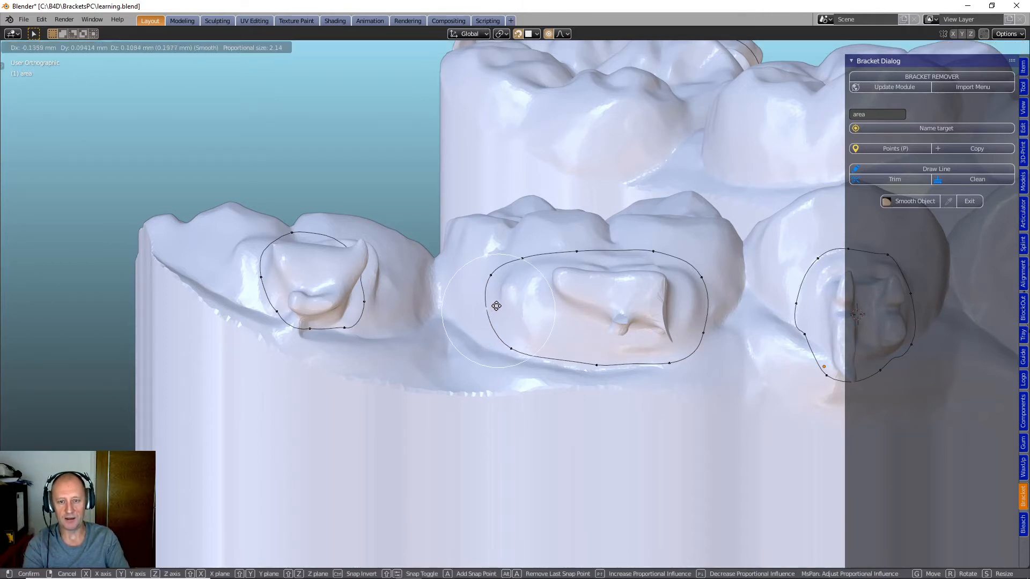
left_click(497, 304)
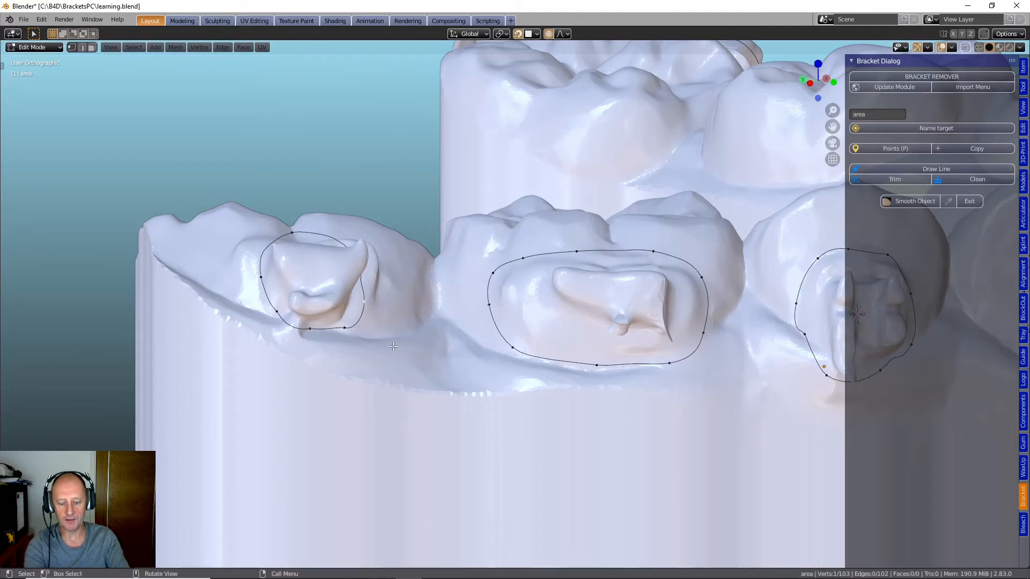
Select the whole linked outline around the left second molar's bracket and scale it up to enclose the bracket with margin
key("l")
key("s")
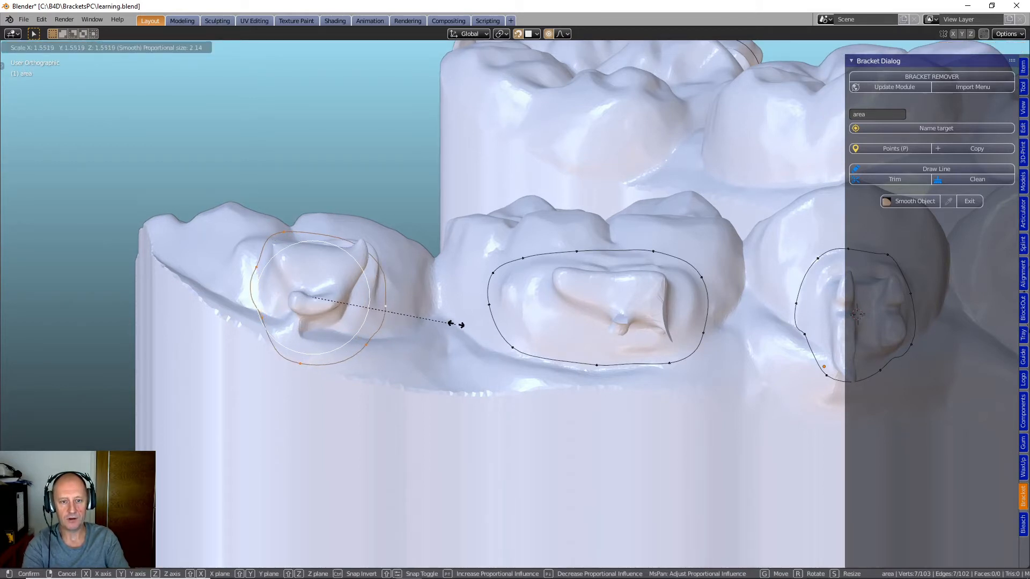
left_click(438, 320)
Raise the front vertex of the left second molar's outline and move its rear upper vertex outward toward the back of the tooth
left_click(384, 305)
key("g")
left_click(388, 272)
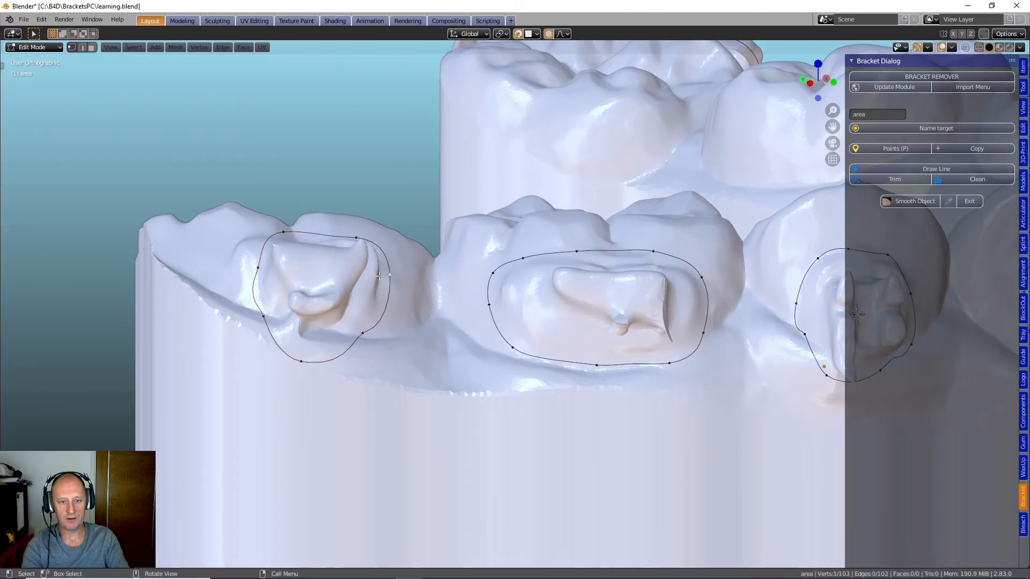
left_click(257, 268)
key("g")
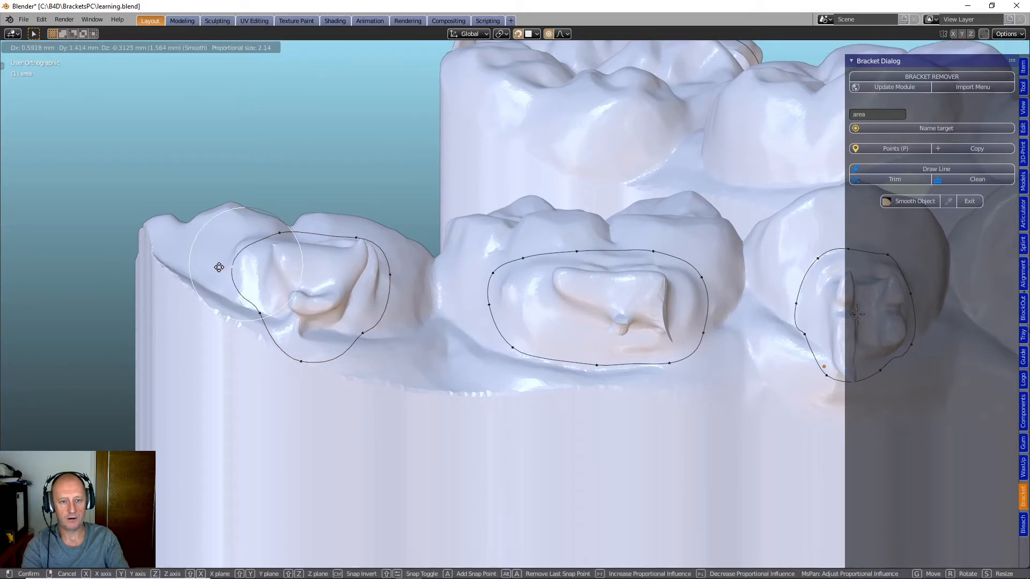
left_click(205, 244)
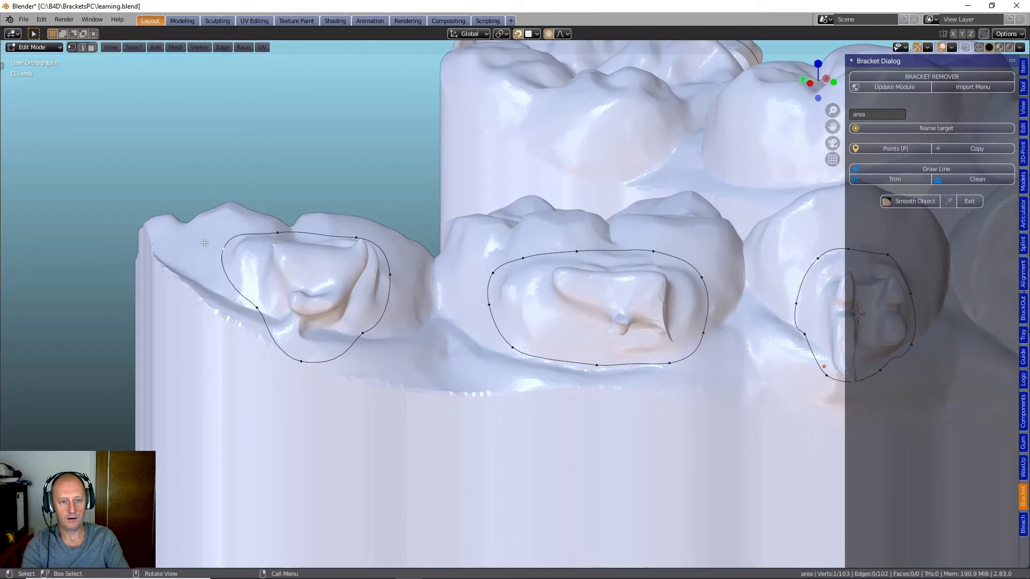
Pull the bottom vertex of the left second molar's outline up toward the gum line and move its rear lower vertex outward
left_click(297, 349)
key("g")
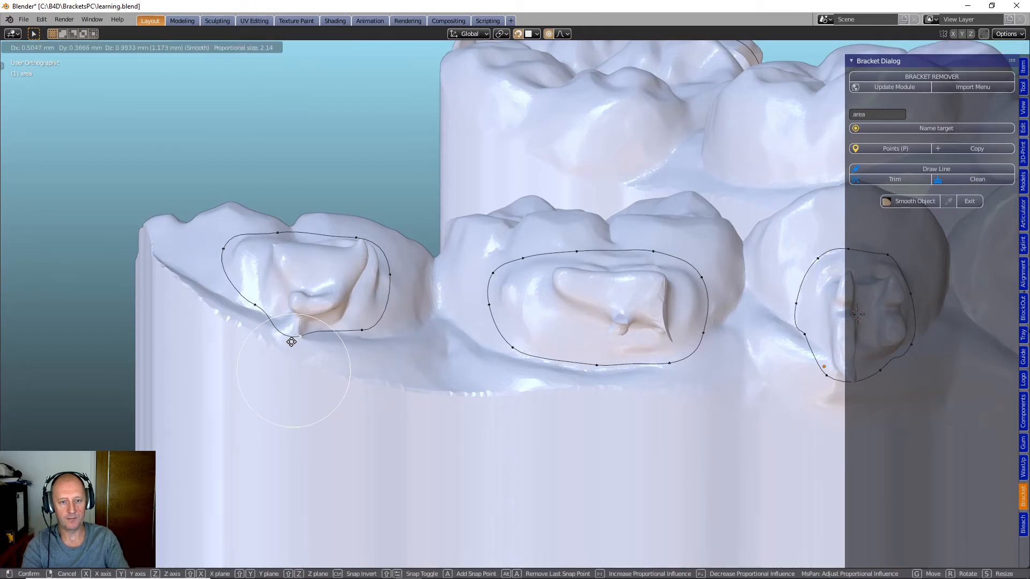
left_click(283, 334)
left_click(253, 305)
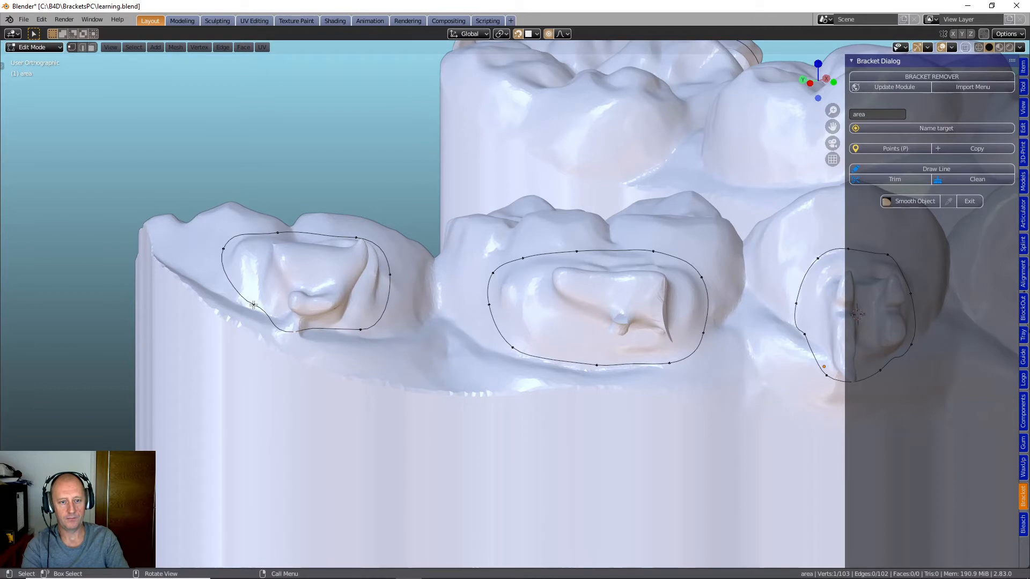
key("g")
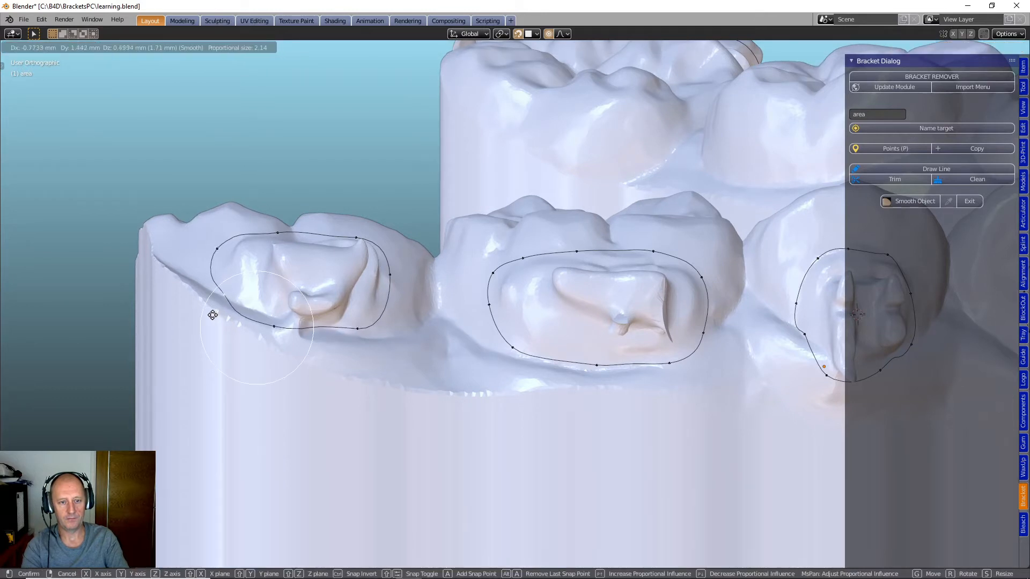
left_click(212, 315)
Inspect the canine's outline under the bracket hook from below, turning X-ray display on and back off
scroll(440, 346, "down", 3)
middle_click_drag(439, 346, 558, 349)
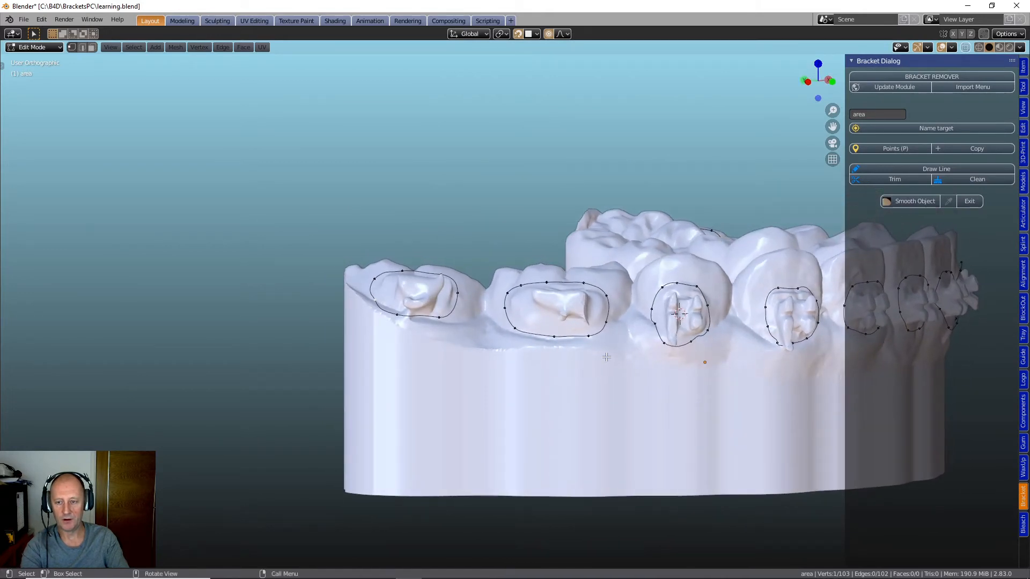
middle_click_drag(608, 357, 433, 306)
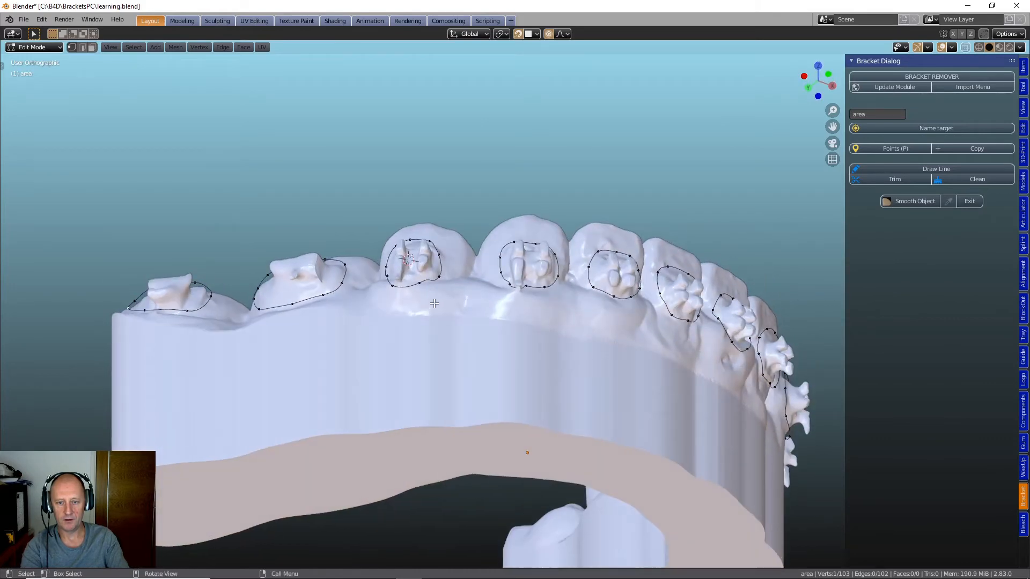
scroll(519, 311, "up", 5)
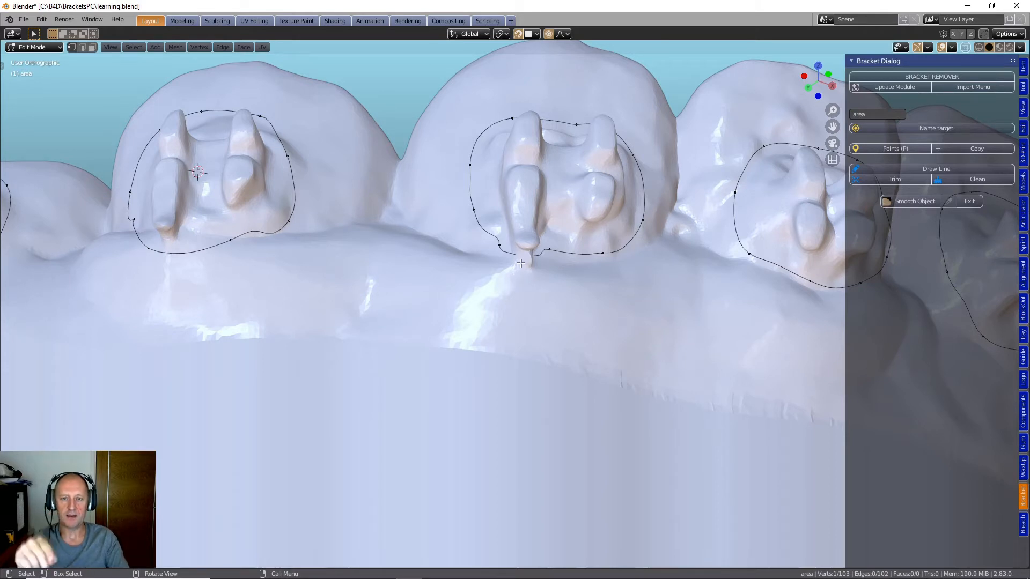
left_click(965, 48)
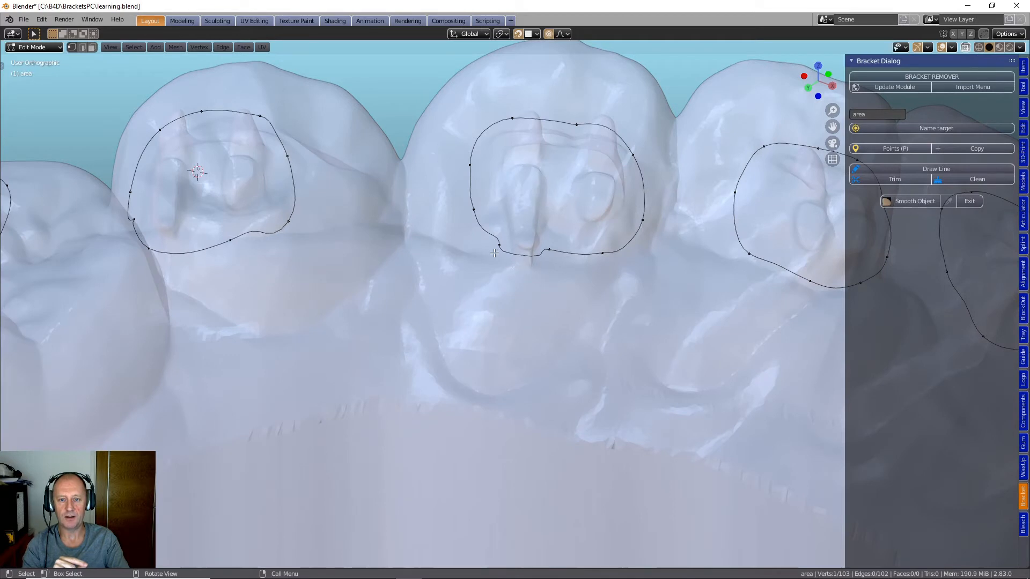
left_click(966, 48)
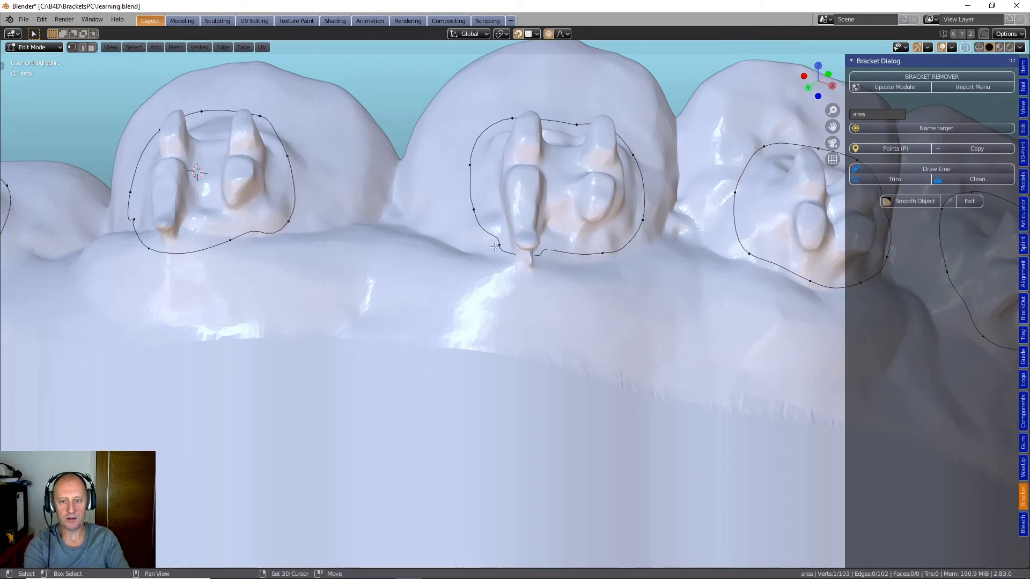
Subdivide the canine outline's lower segment, place the new vertex below the bracket hook, and move the adjacent front vertex down and outward
right_click(595, 285)
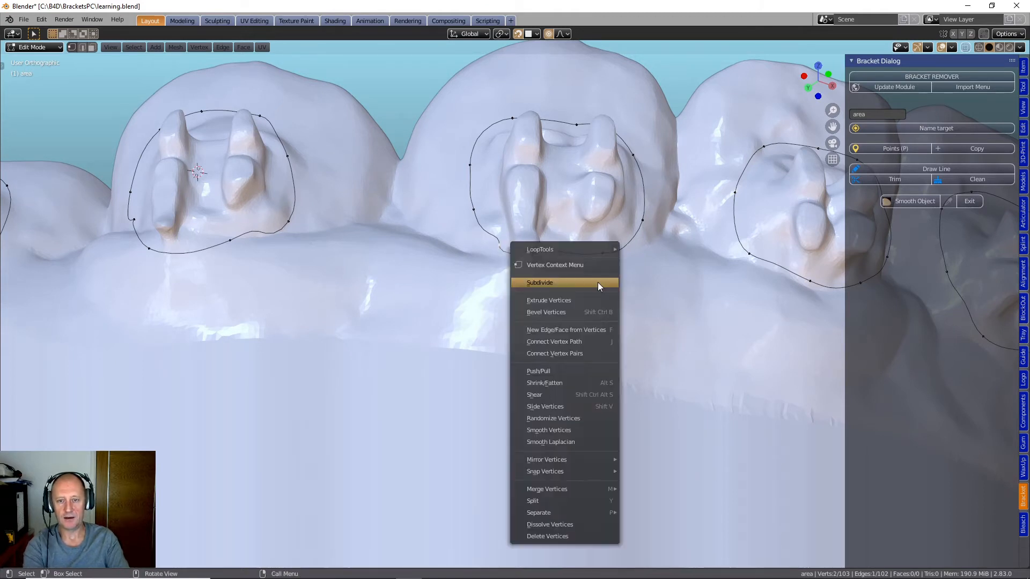
left_click(558, 281)
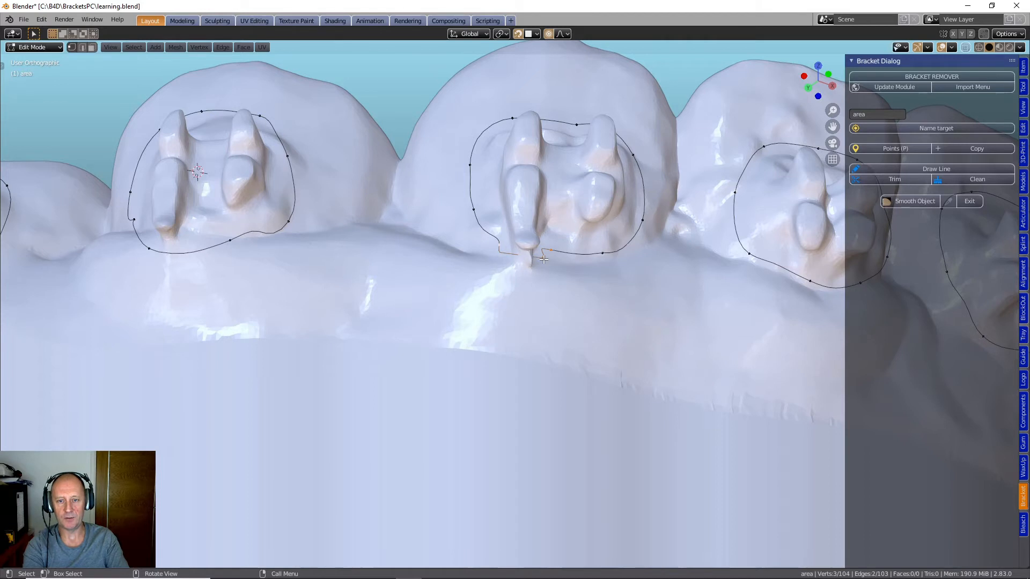
key("g")
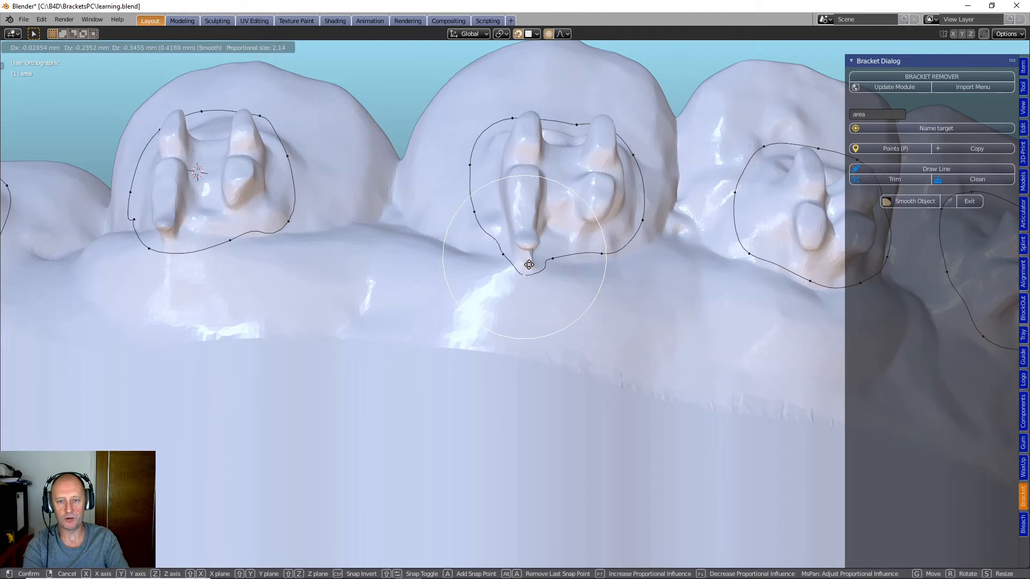
left_click(525, 264)
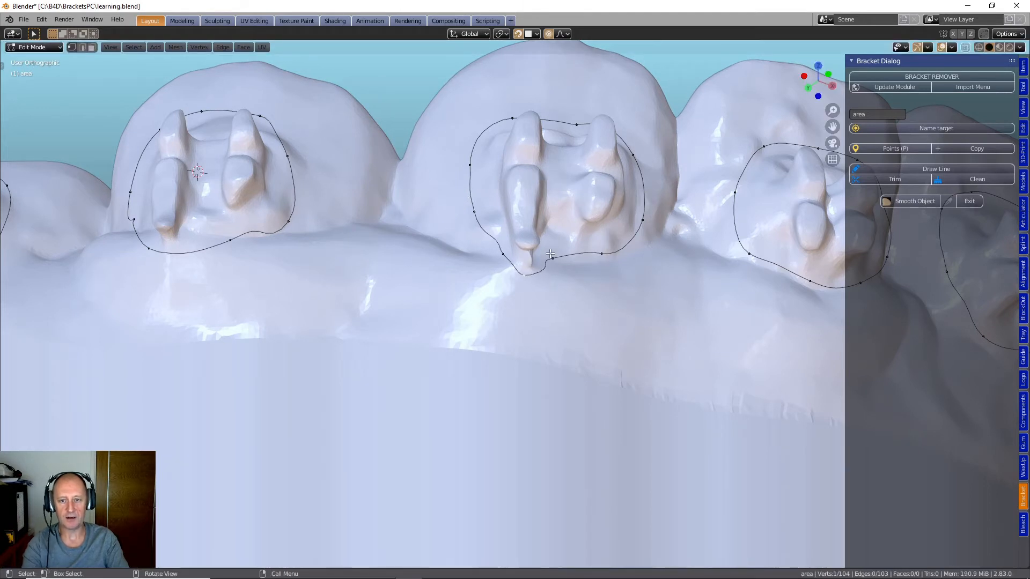
key("g")
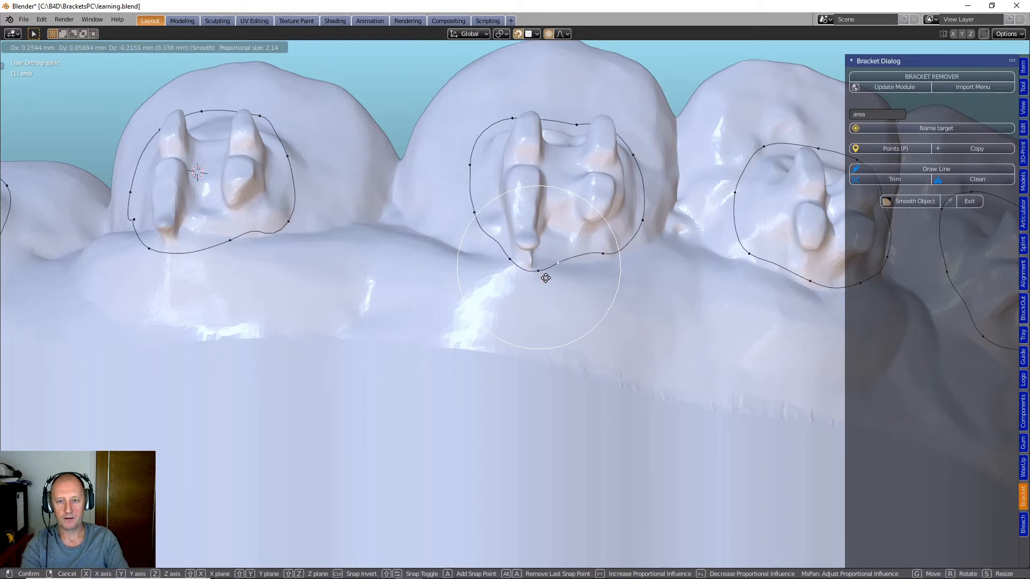
left_click(545, 277)
Move the front upper vertex of the canine's outline slightly outward for more clearance around the bracket
middle_click_drag(700, 269, 686, 294)
scroll(680, 285, "down", 3)
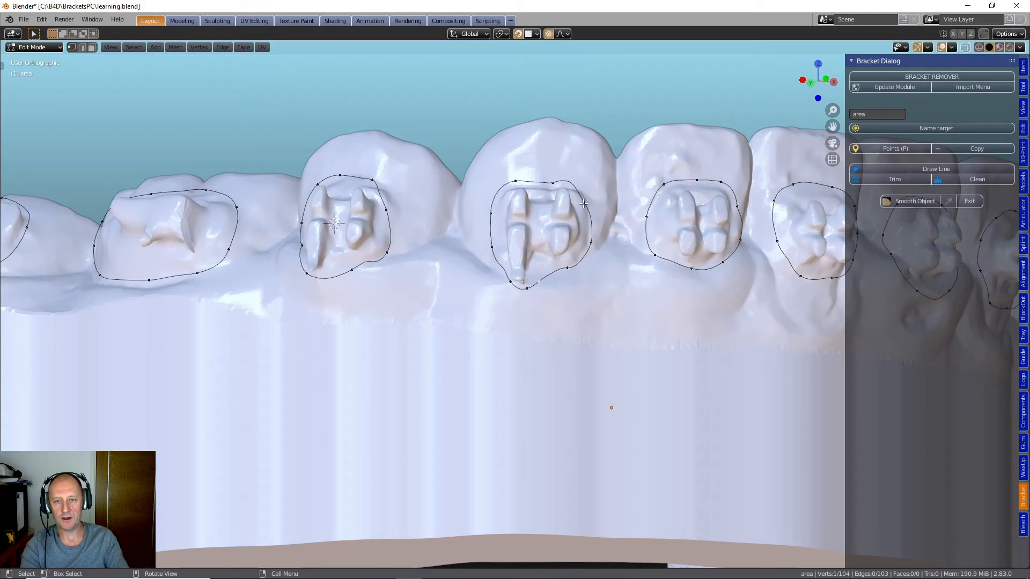
key("g")
left_click(593, 214)
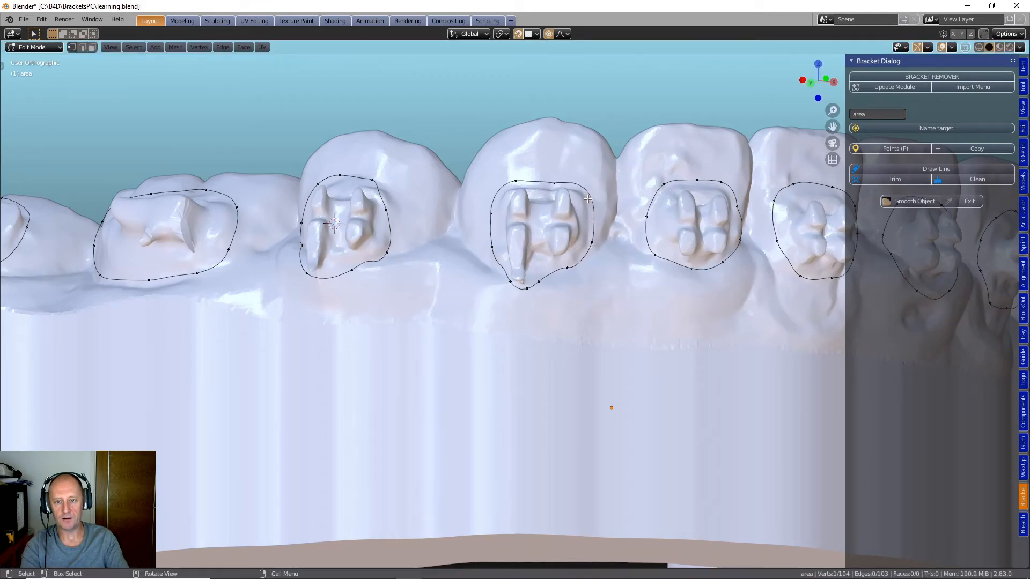
Trim the model along all bracket outlines, then mark the tooth surface as the part to keep and clean away the bracket pieces
middle_click_drag(492, 250, 537, 263)
scroll(512, 248, "down", 4)
scroll(514, 259, "down", 3)
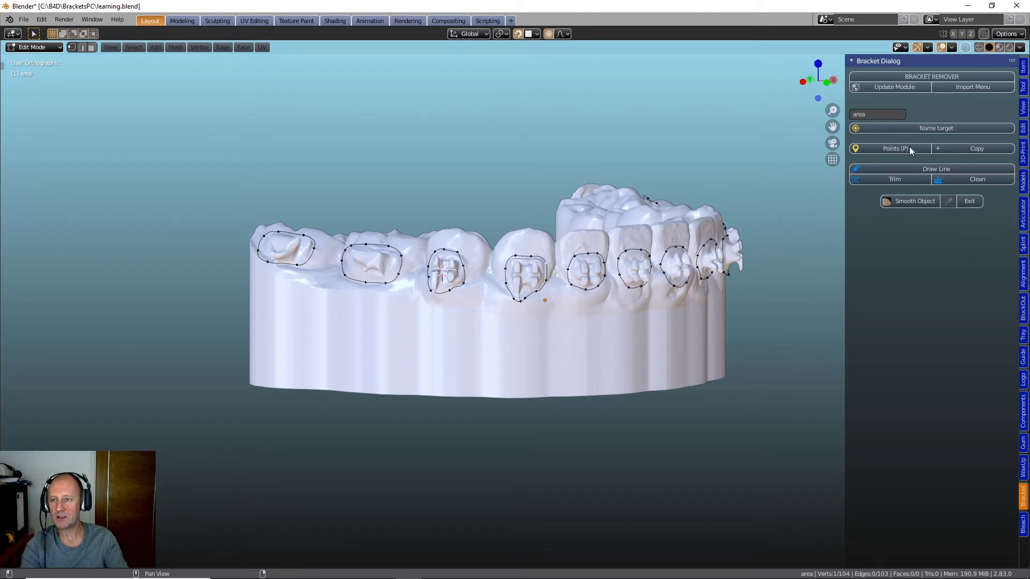
left_click(897, 179)
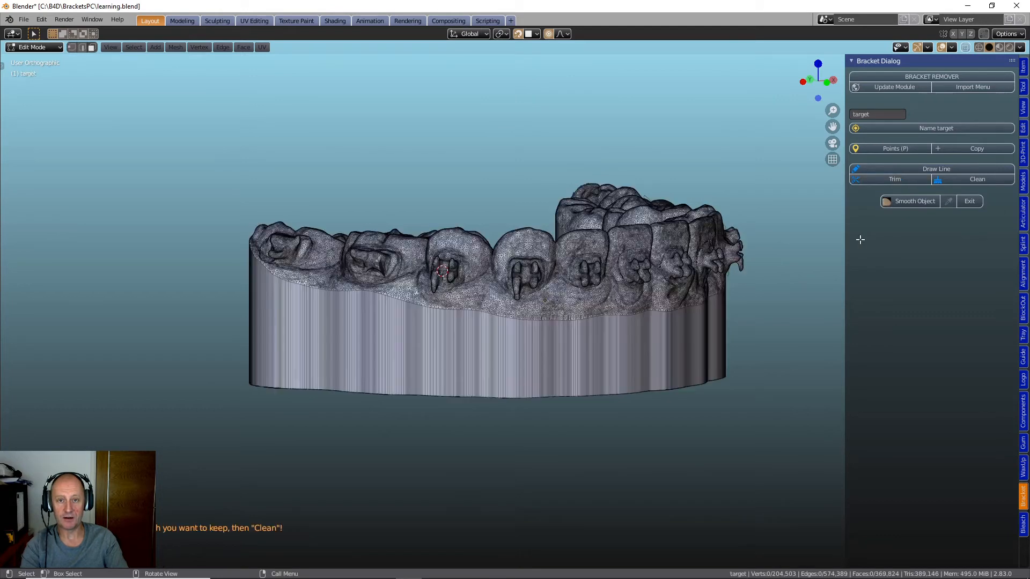
left_click(520, 251)
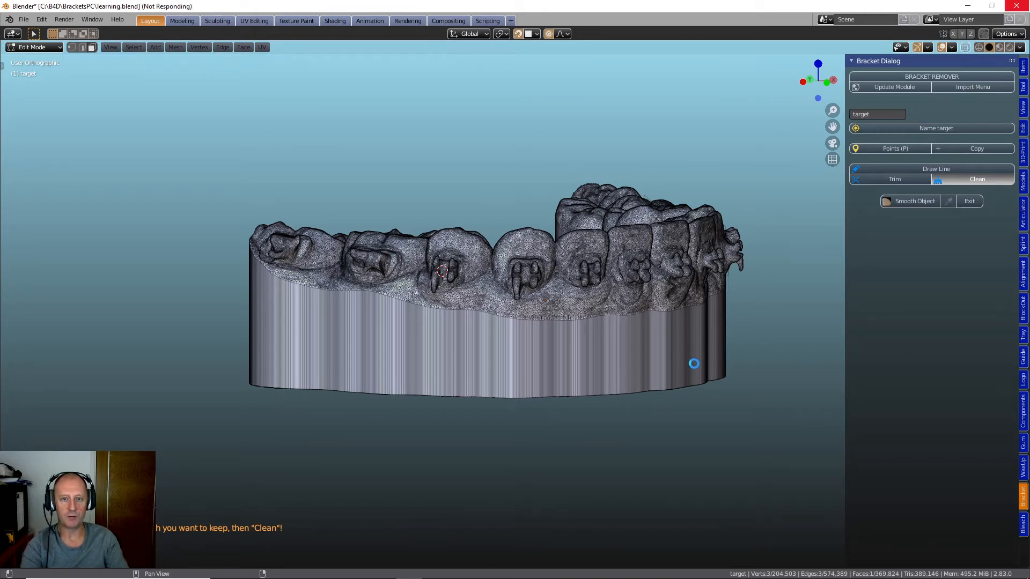
Switch the cleaned model to Edit Mode and examine the mesh in the former bracket areas on the front teeth
middle_click_drag(570, 299, 622, 350)
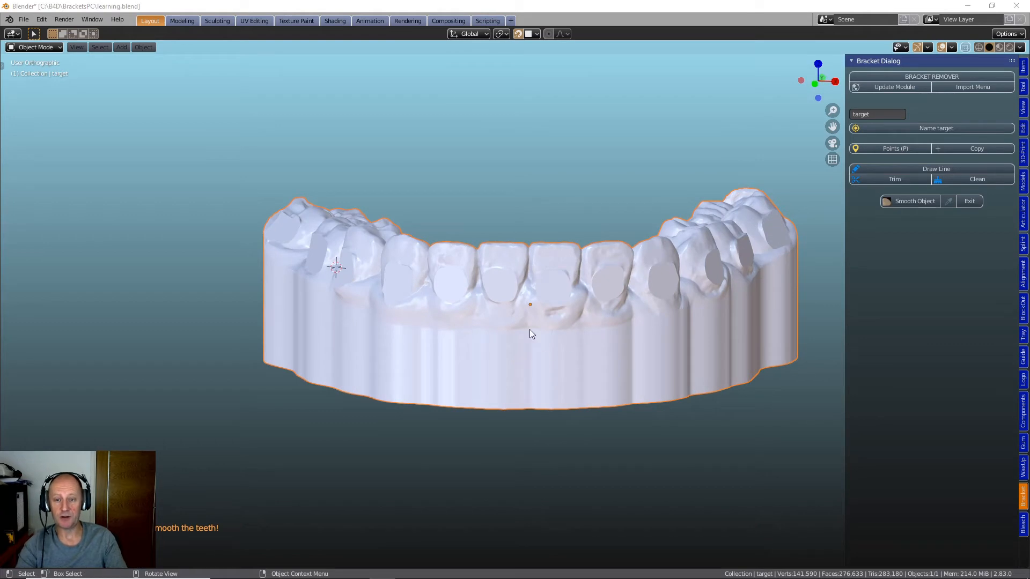
scroll(561, 308, "up", 5)
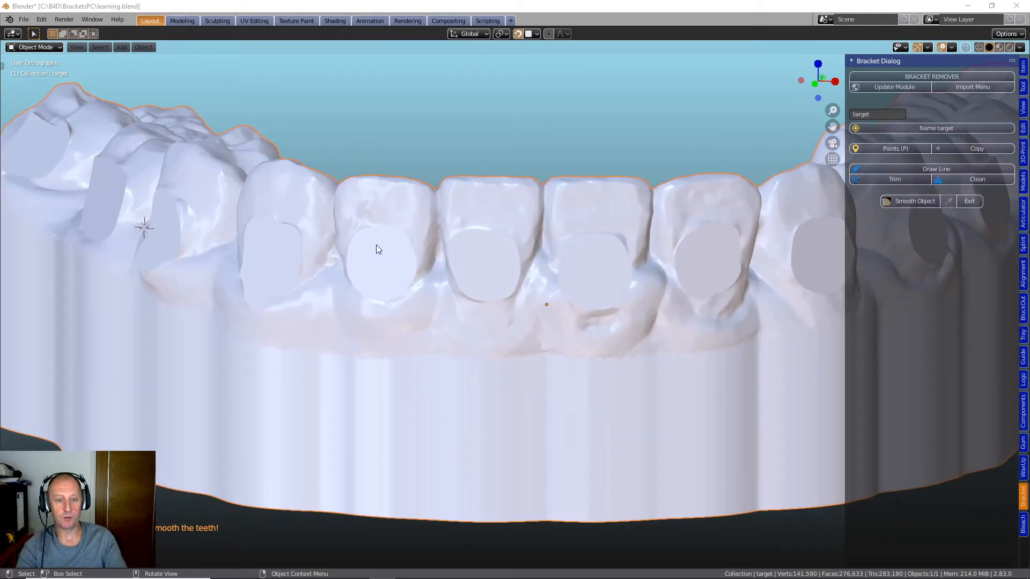
left_click(32, 47)
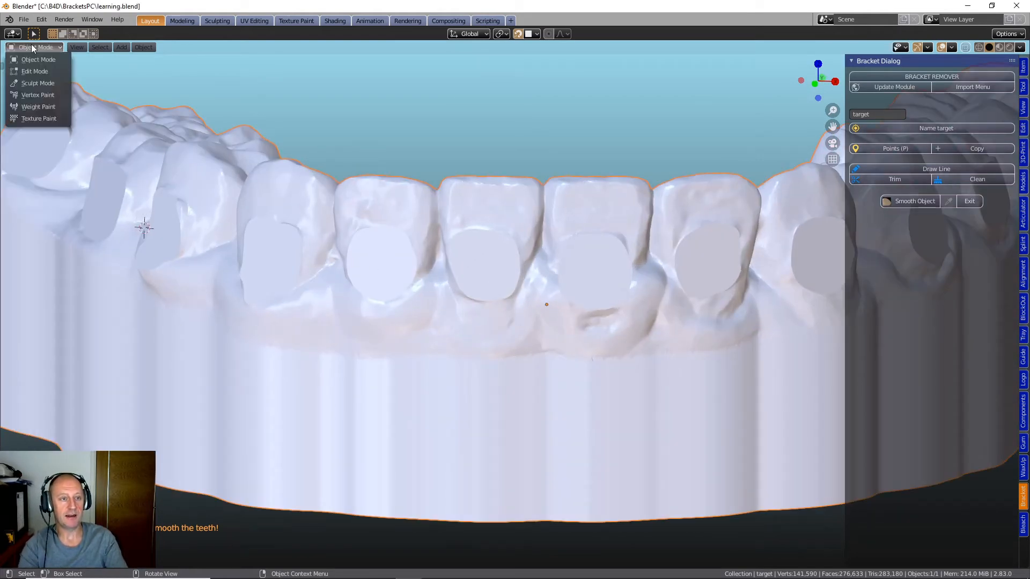
left_click(35, 72)
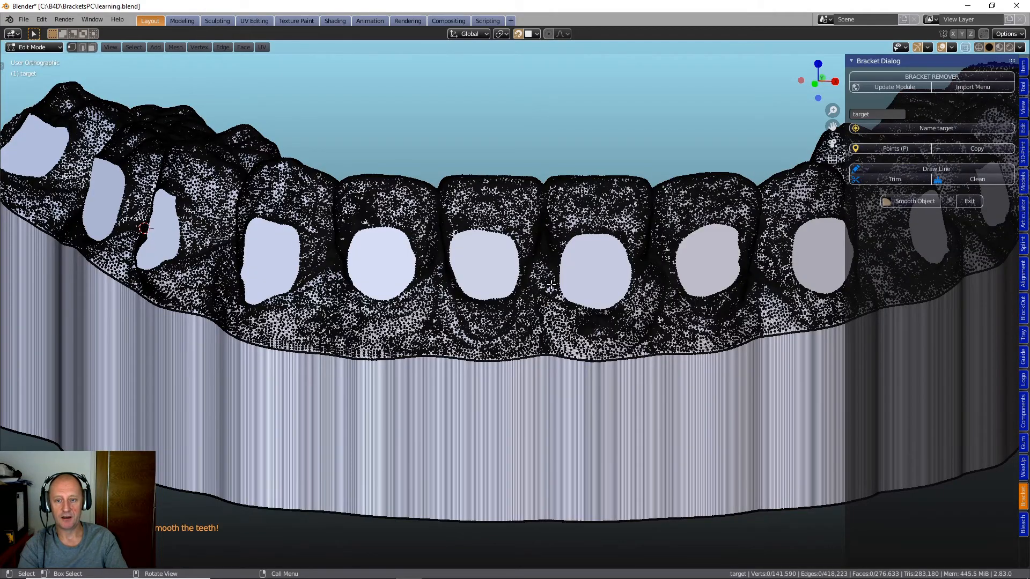
scroll(552, 287, "down", 3)
mouse_move(552, 287)
middle_mouse_down()
mouse_move(531, 284)
mouse_move(571, 279)
mouse_move(557, 277)
middle_mouse_up()
scroll(534, 283, "up", 4)
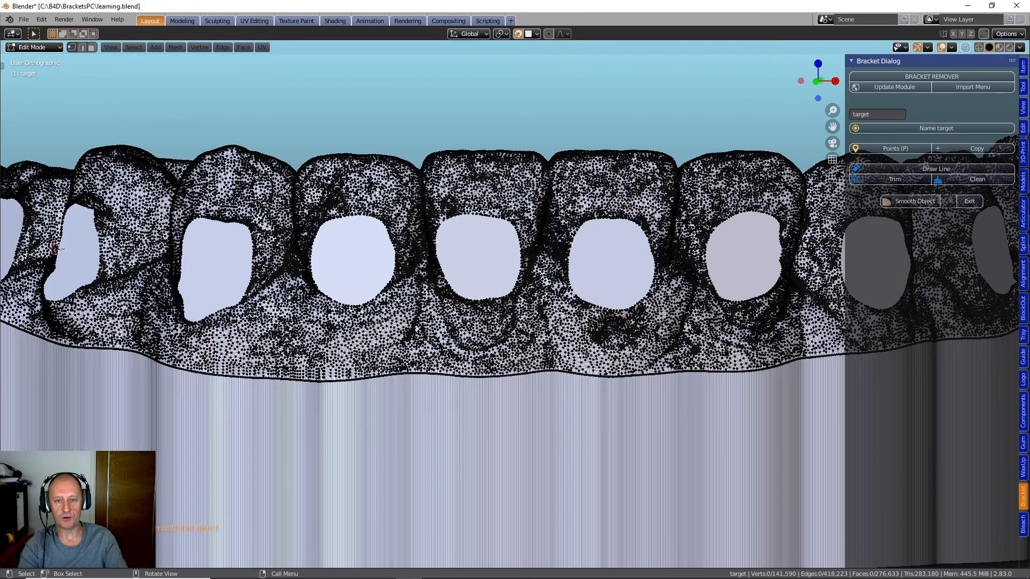
scroll(484, 192, "up", 5)
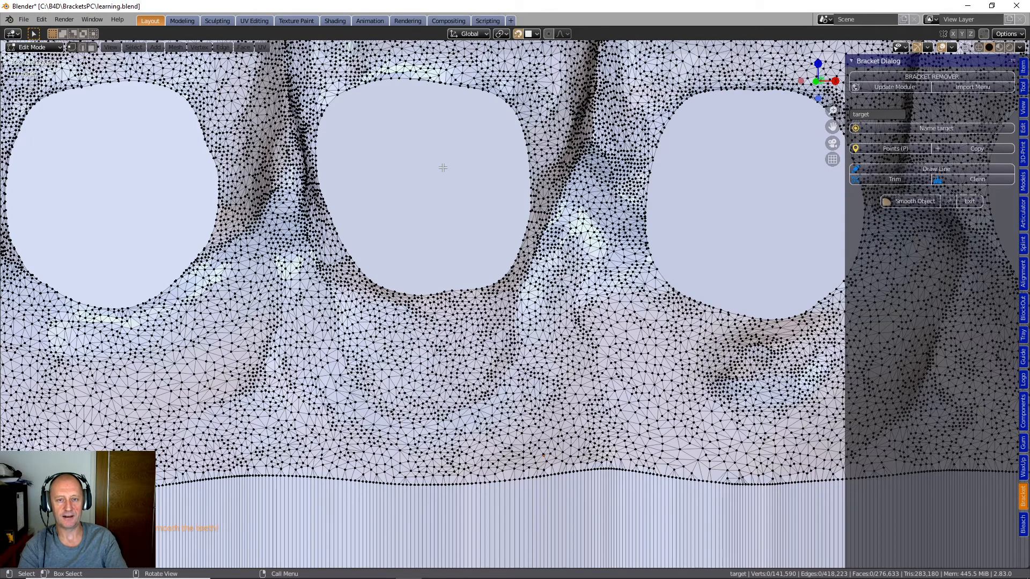
scroll(465, 176, "down", 5)
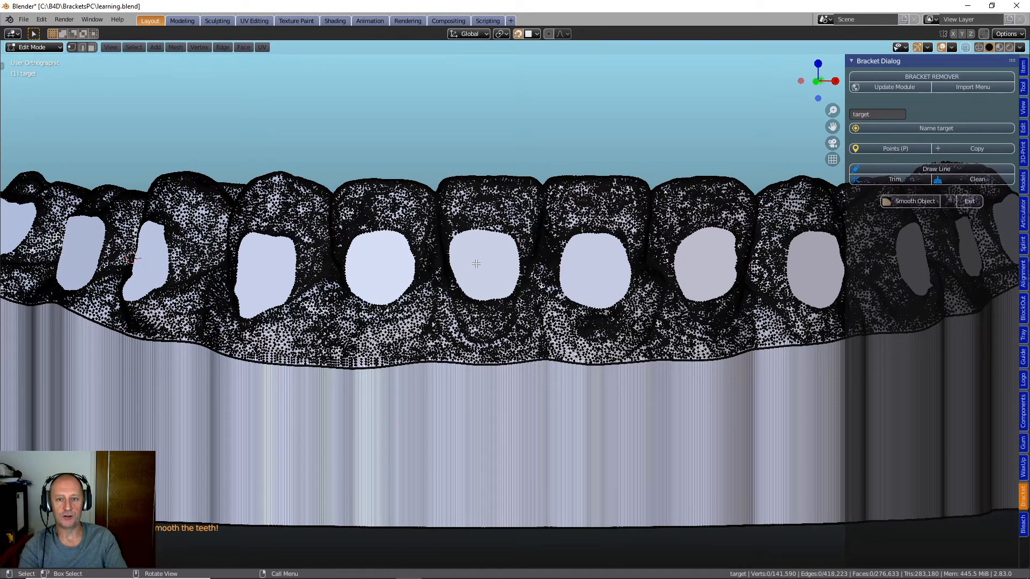
Return the model to Object Mode, start smoothing it, and sample the detail size from a front tooth's surface
left_click(29, 47)
left_click(29, 57)
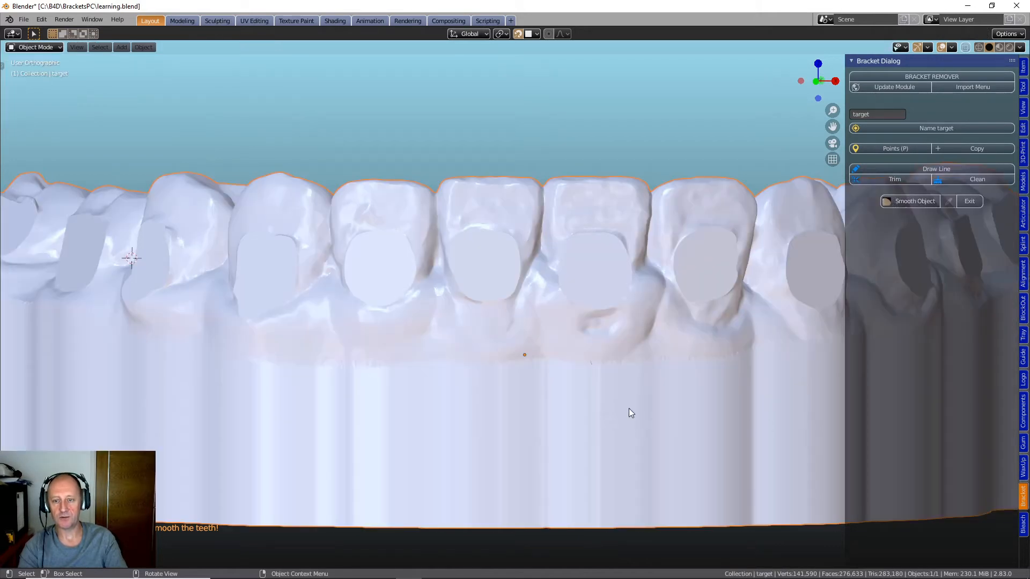
left_click(906, 202)
left_click(948, 201)
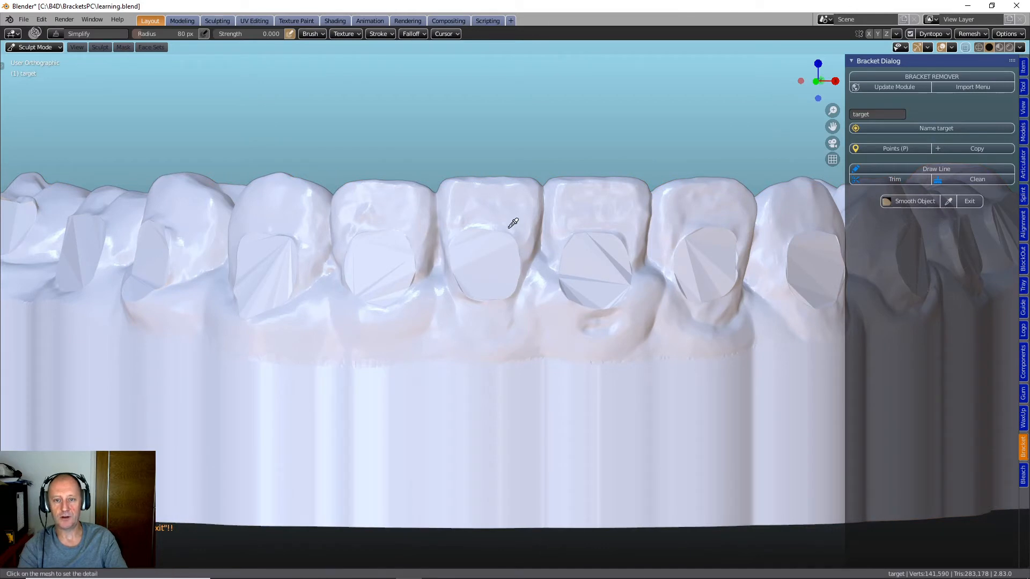
left_click(594, 206)
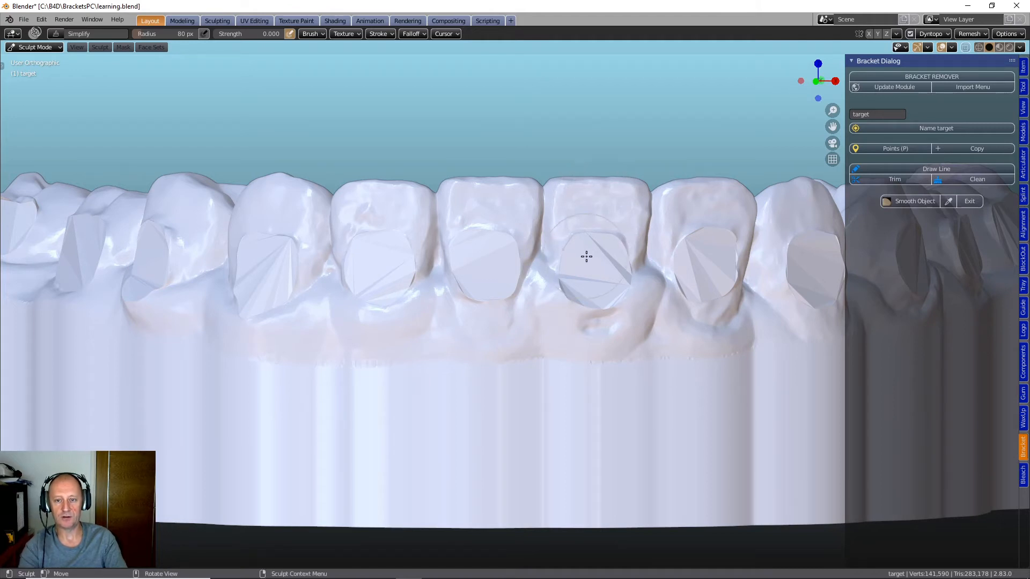
Brush Simplify over the patched bracket areas of the incisors and the first canine to refine their mesh
mouse_move(587, 252)
left_mouse_down()
mouse_move(619, 258)
mouse_move(602, 292)
left_mouse_up()
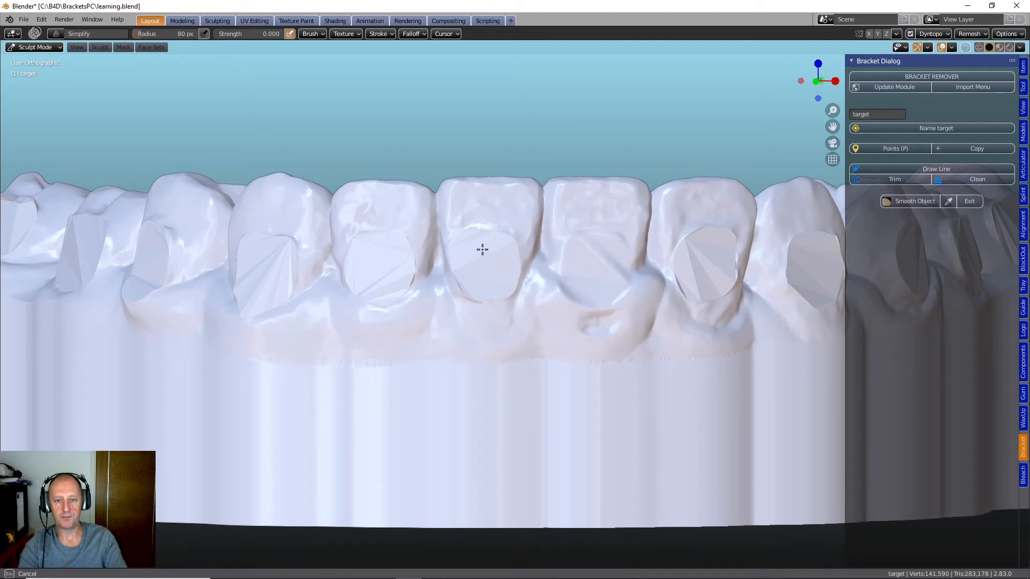
mouse_move(498, 246)
left_mouse_down()
mouse_move(488, 280)
mouse_move(372, 267)
mouse_move(402, 265)
left_mouse_up()
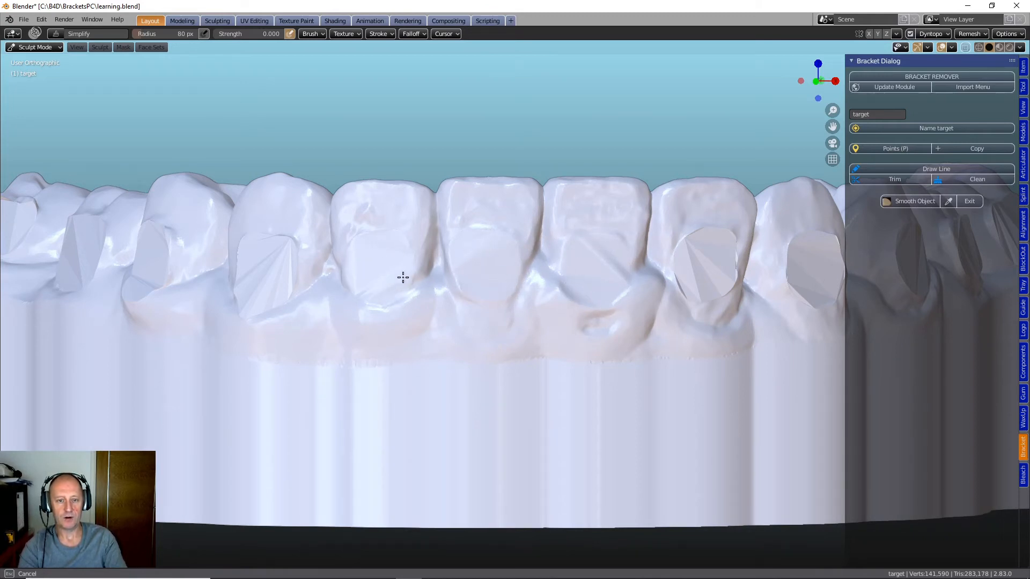
mouse_move(336, 268)
left_mouse_down()
mouse_move(242, 267)
mouse_move(299, 248)
mouse_move(282, 276)
left_mouse_up()
middle_click_drag(457, 306, 398, 297)
mouse_move(398, 298)
left_mouse_down()
mouse_move(429, 317)
mouse_move(402, 301)
left_mouse_up()
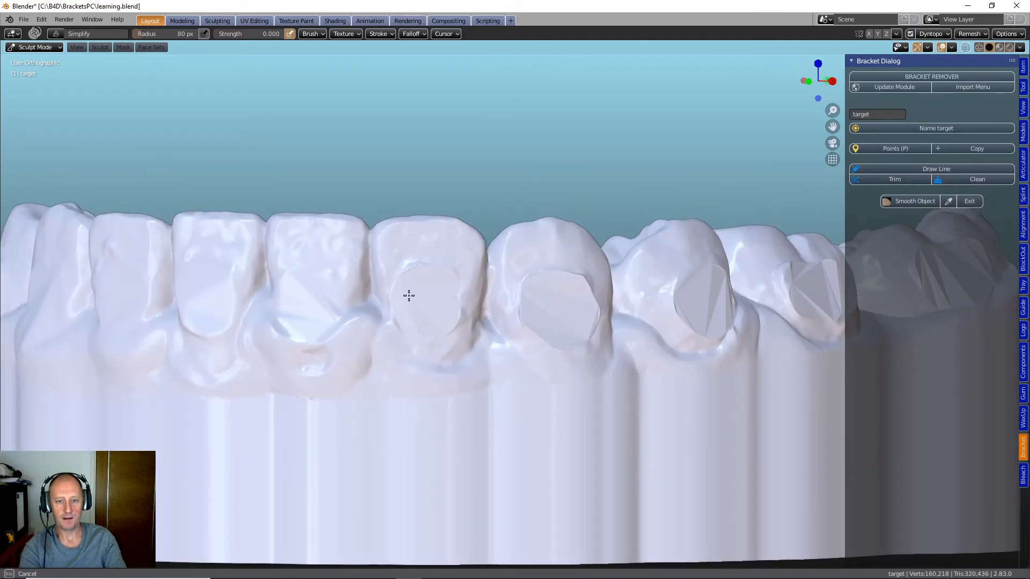
Brush Simplify over the patched bracket areas of the canine and premolars on the other side of the arch
left_click_drag(504, 292, 595, 320)
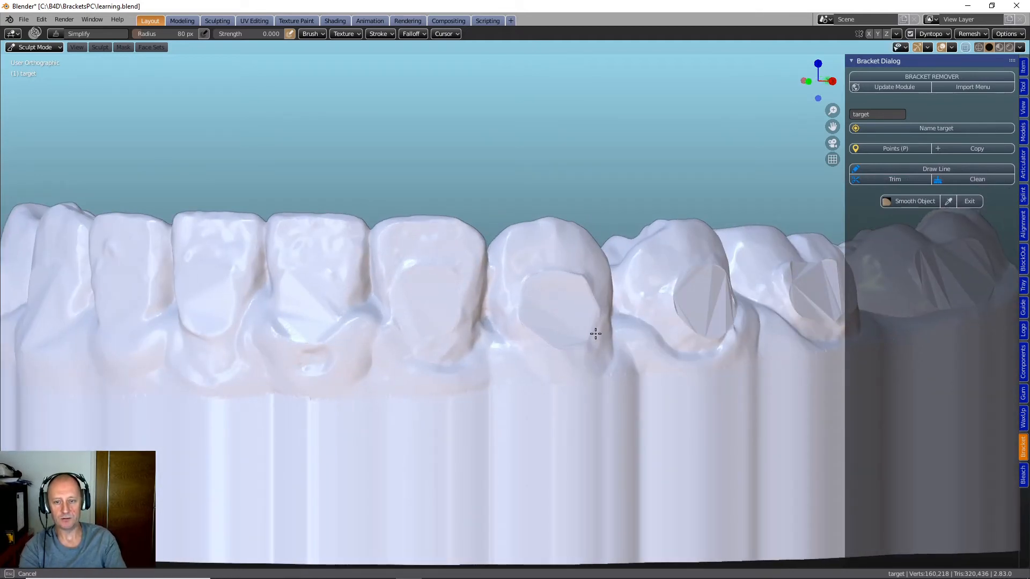
mouse_move(532, 296)
left_mouse_down()
mouse_move(600, 314)
mouse_move(577, 322)
mouse_move(553, 313)
left_mouse_up()
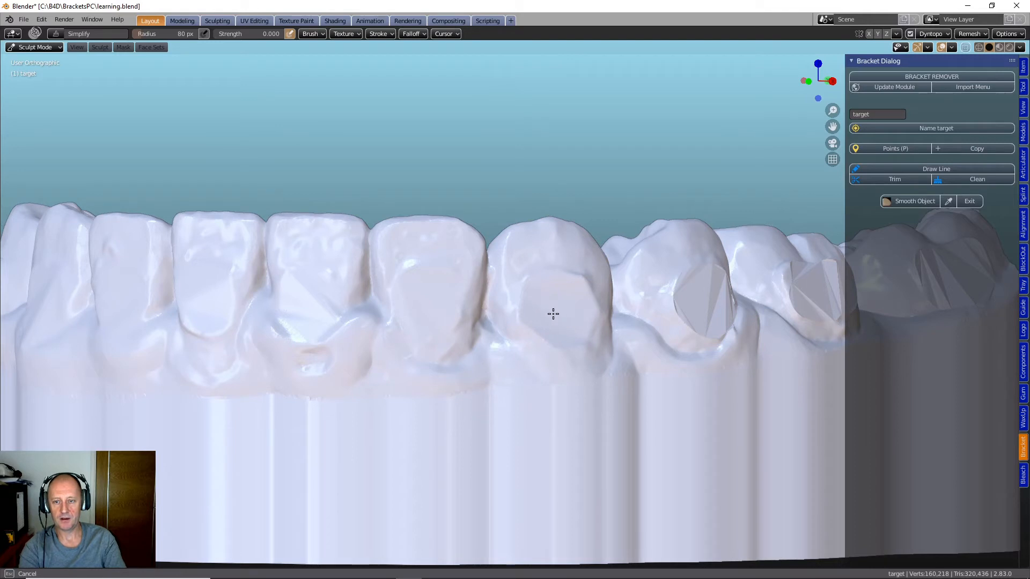
left_click_drag(553, 313, 555, 315)
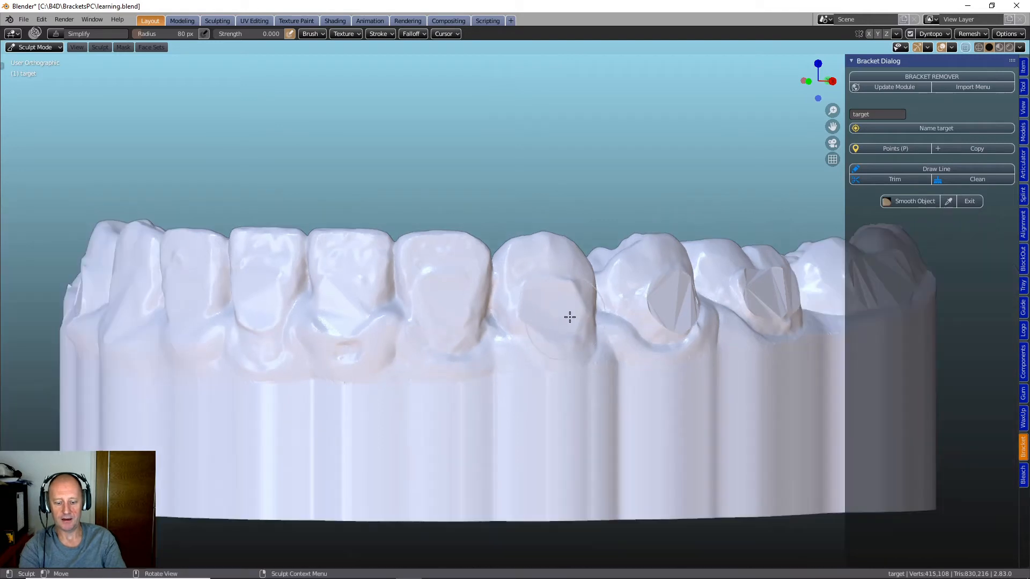
middle_click_drag(569, 316, 514, 323)
mouse_move(513, 324)
left_mouse_down()
mouse_move(531, 301)
mouse_move(537, 321)
mouse_move(548, 298)
mouse_move(598, 312)
mouse_move(631, 297)
mouse_move(650, 326)
left_mouse_up()
Brush Simplify over the patched bracket areas of the two molars on the same side
middle_click_drag(553, 362, 273, 375)
mouse_move(438, 306)
left_mouse_down()
mouse_move(414, 311)
mouse_move(506, 298)
mouse_move(472, 333)
mouse_move(504, 301)
mouse_move(420, 294)
mouse_move(420, 312)
left_mouse_up()
left_click_drag(609, 301, 597, 300)
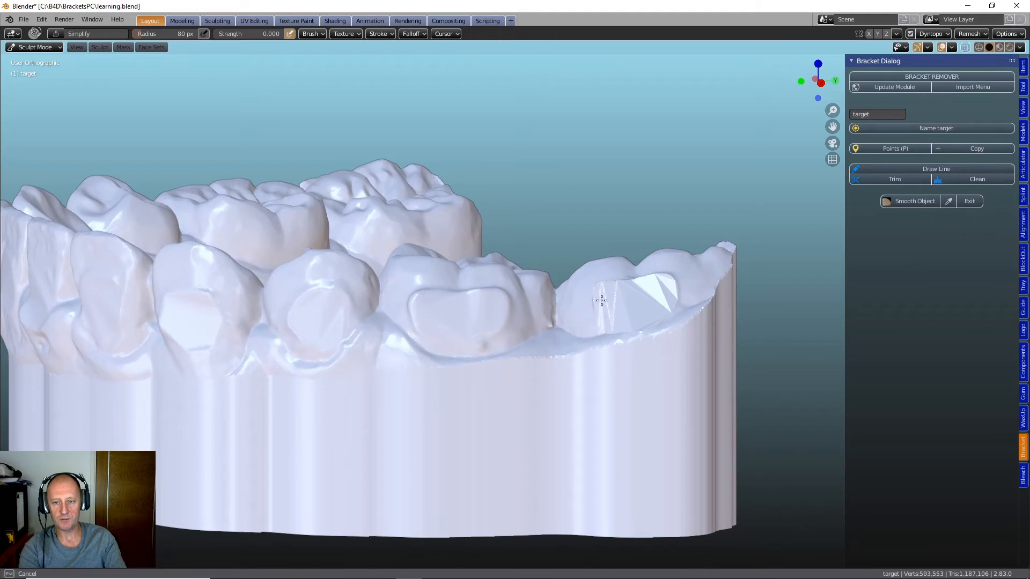
mouse_move(664, 302)
left_mouse_down()
mouse_move(655, 281)
mouse_move(596, 299)
mouse_move(599, 285)
left_mouse_up()
left_click_drag(662, 282, 659, 282)
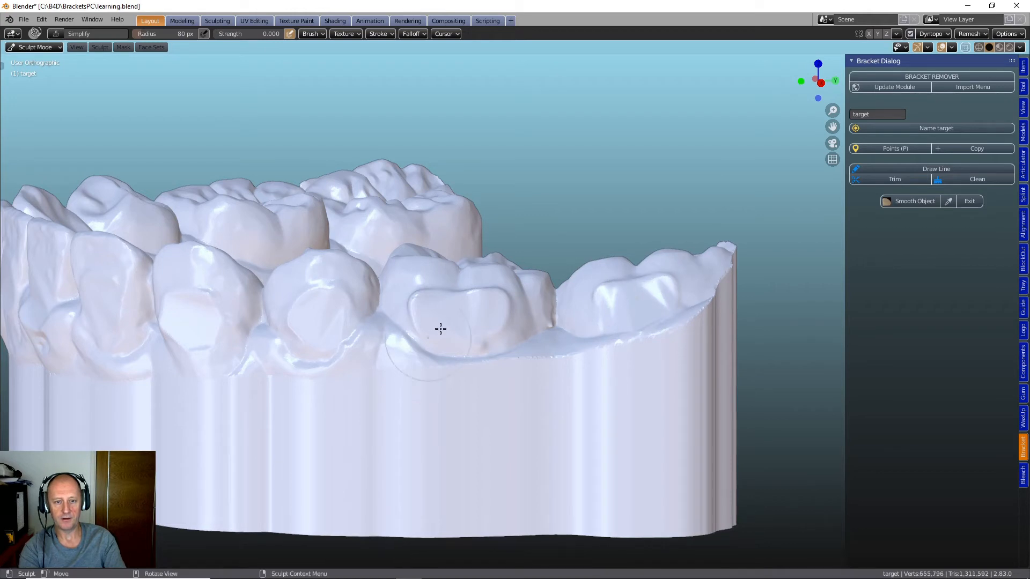
Show the sculpt brushes in two columns and use Flatten on the bracket areas of the premolar and both molars
scroll(452, 329, "down", 2)
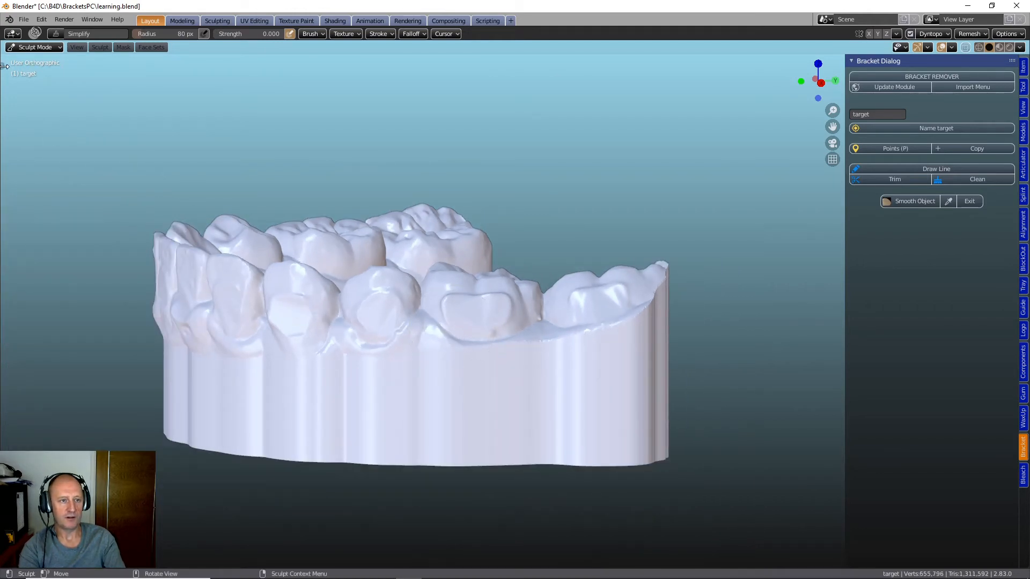
left_click(5, 66)
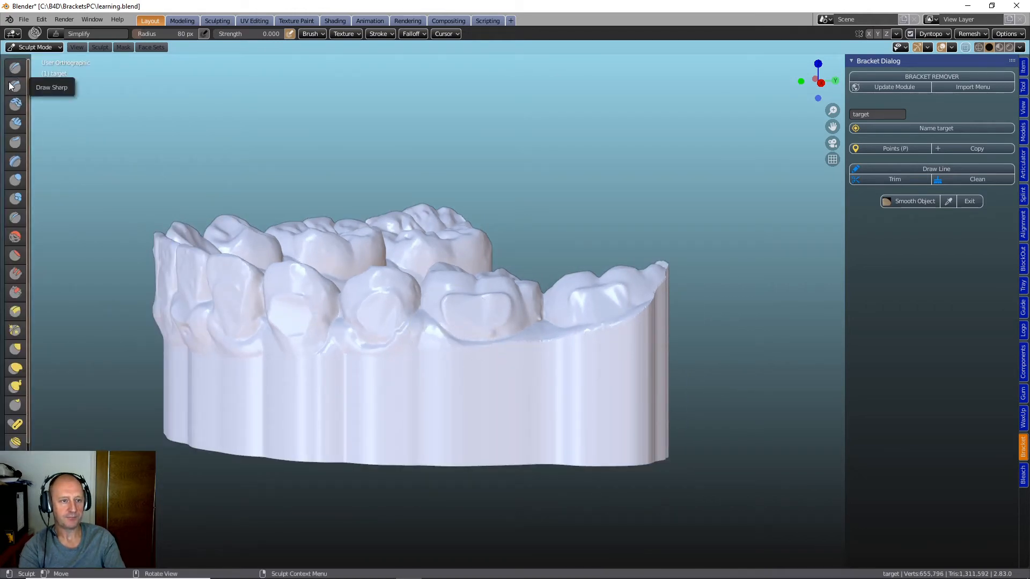
left_click_drag(31, 202, 52, 204)
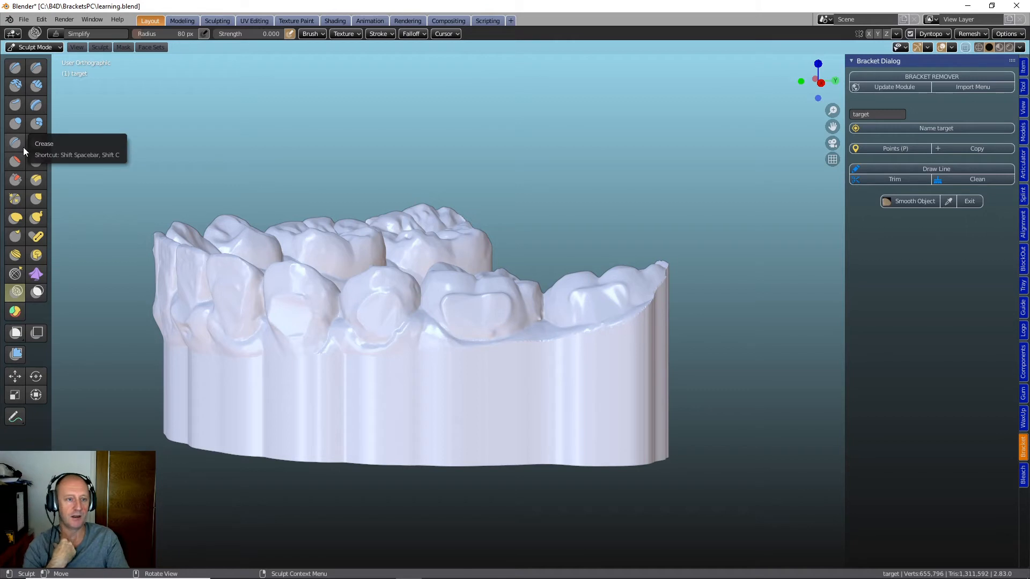
left_click(15, 162)
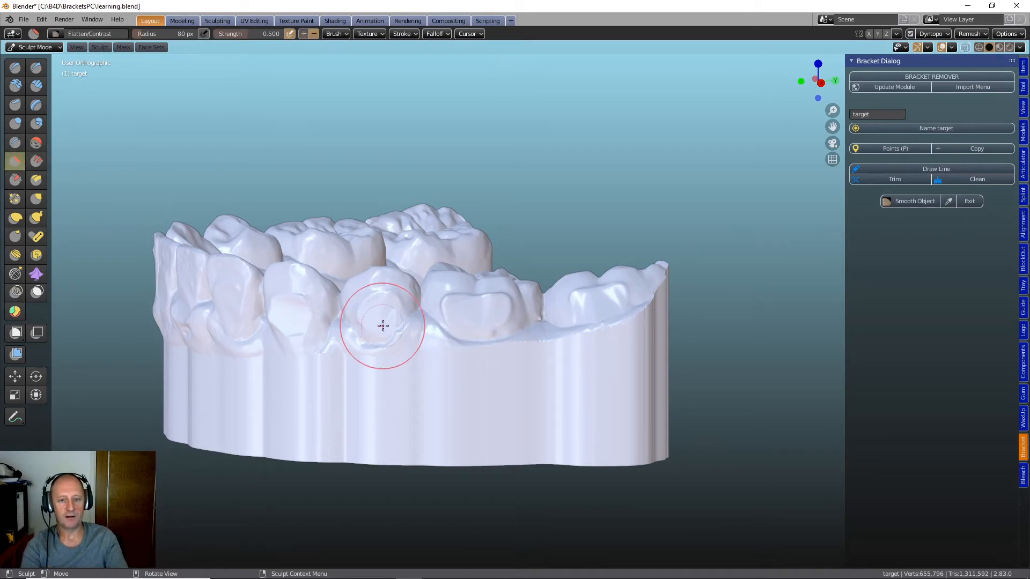
mouse_move(382, 315)
left_mouse_down()
mouse_move(394, 314)
mouse_move(374, 322)
left_mouse_up()
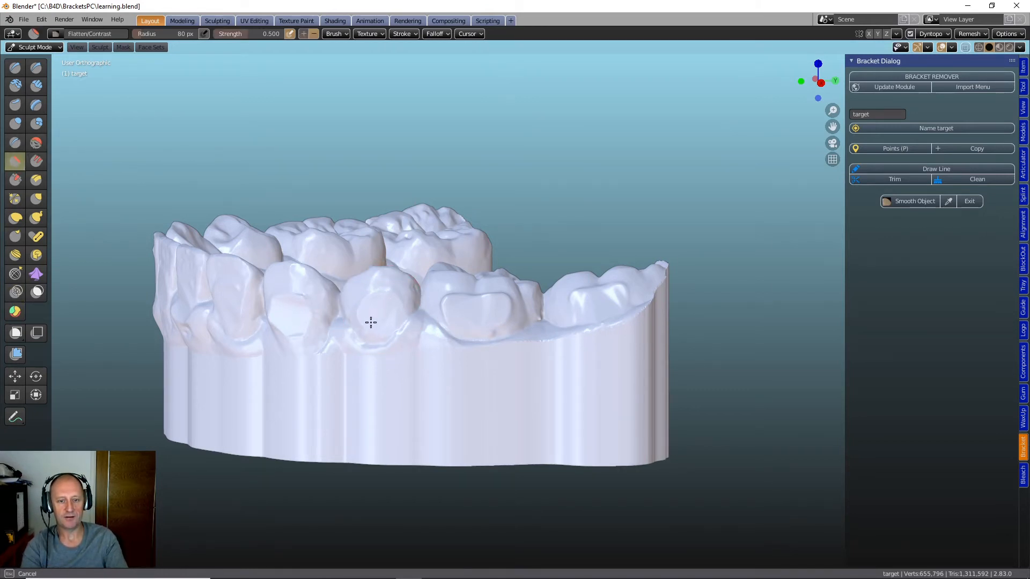
mouse_move(480, 310)
left_mouse_down()
mouse_move(489, 294)
mouse_move(441, 301)
mouse_move(617, 295)
mouse_move(548, 282)
mouse_move(578, 298)
left_mouse_up()
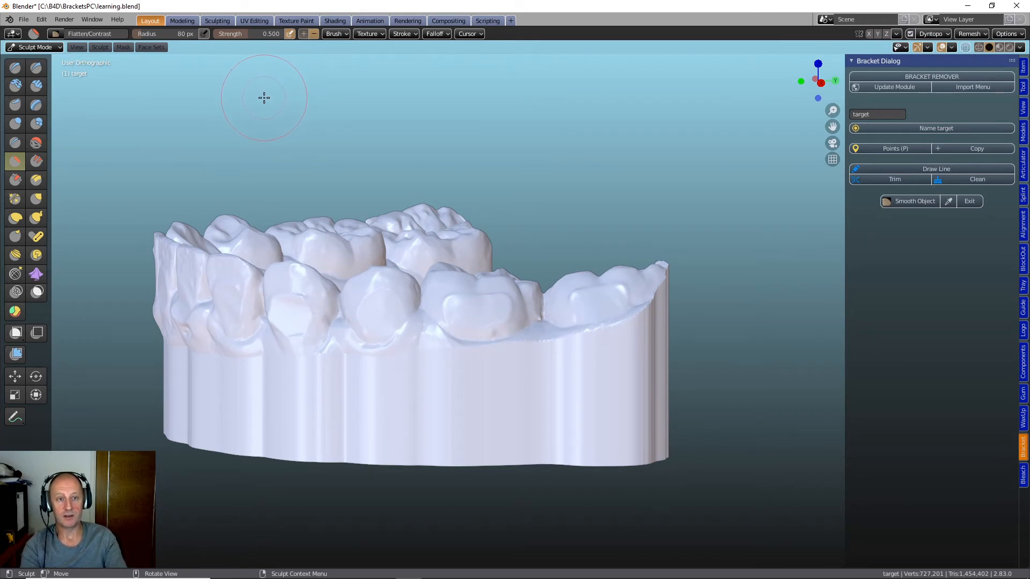
Switch the model to Edit Mode and compare the mesh density of the simplified teeth with the untreated bracket areas
mouse_move(219, 159)
middle_mouse_down()
mouse_move(311, 161)
mouse_move(313, 195)
mouse_move(426, 156)
mouse_move(435, 166)
mouse_move(384, 168)
mouse_move(164, 110)
middle_mouse_up()
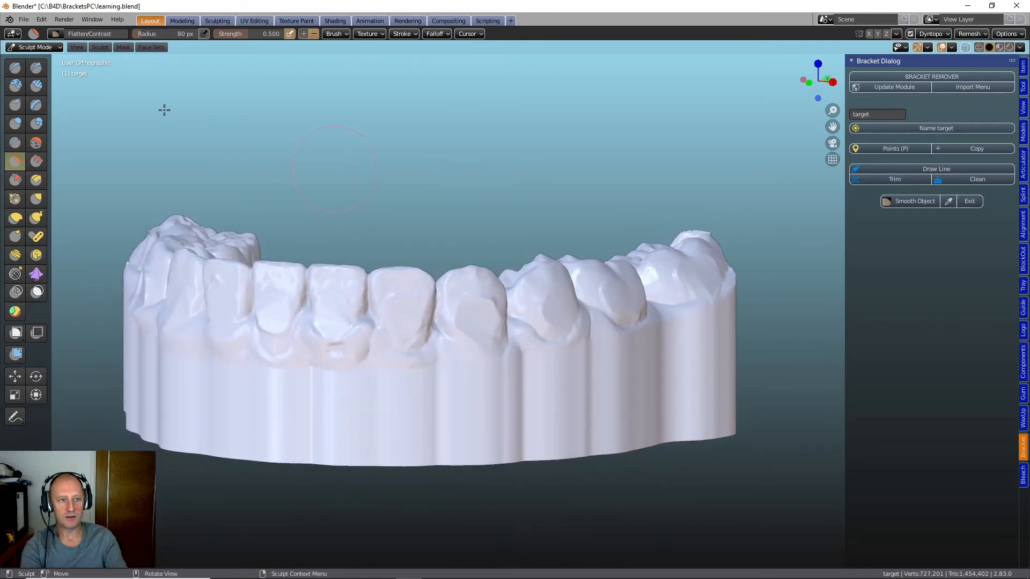
left_click(38, 46)
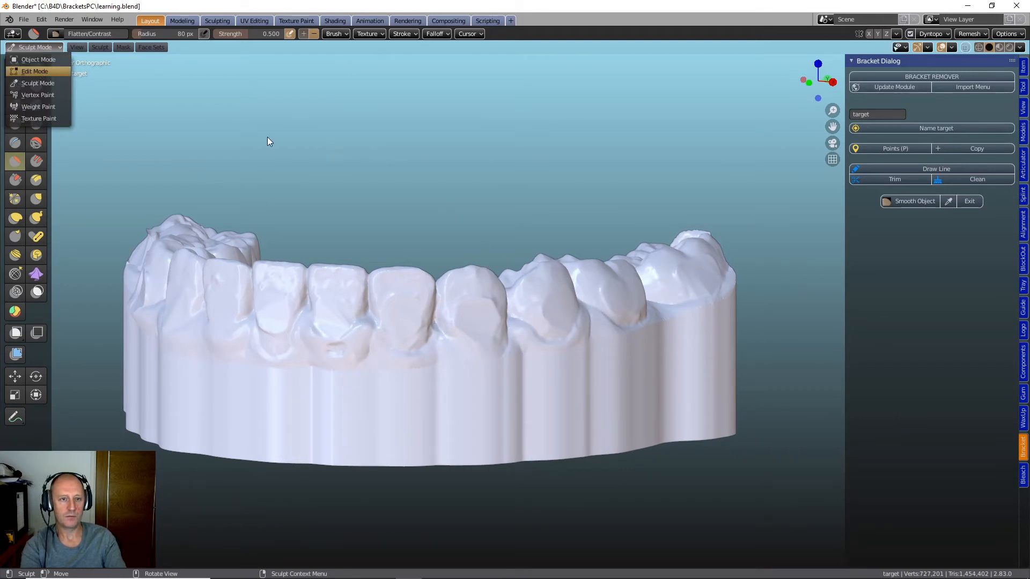
middle_click_drag(463, 260, 555, 307)
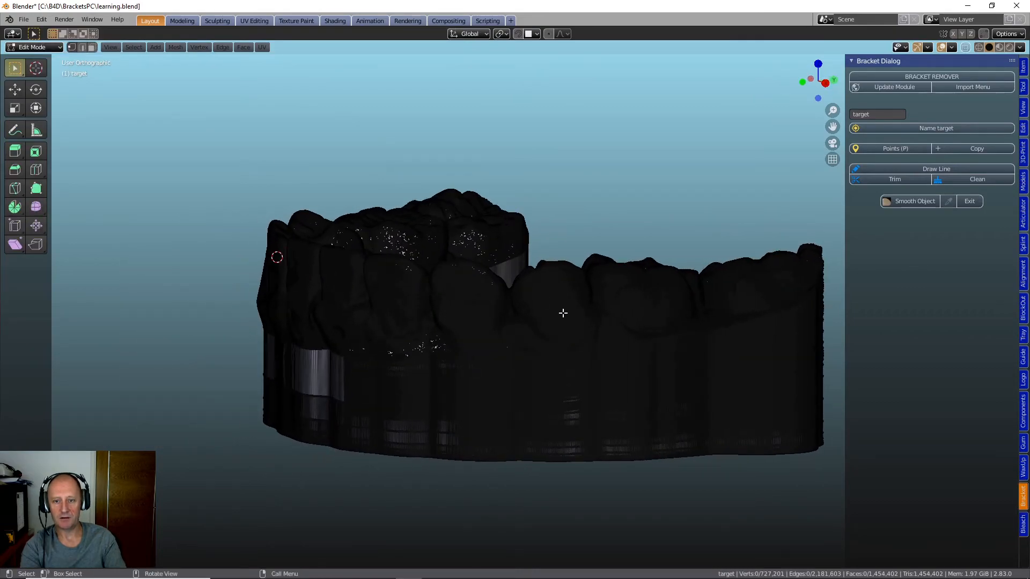
scroll(556, 307, "up", 4)
scroll(582, 318, "up", 3)
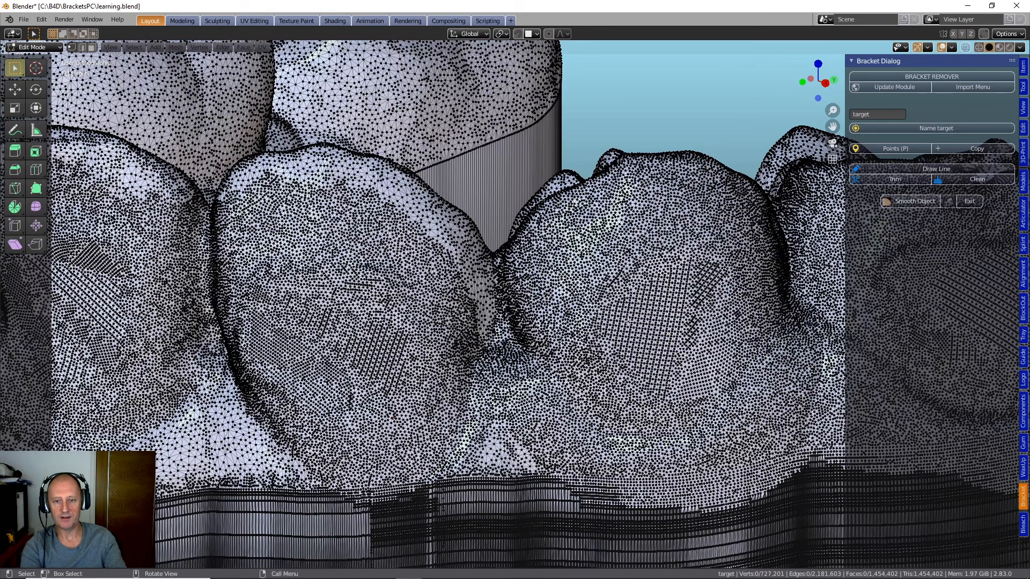
scroll(617, 311, "down", 7)
middle_click_drag(528, 316, 403, 336)
scroll(293, 333, "up", 4)
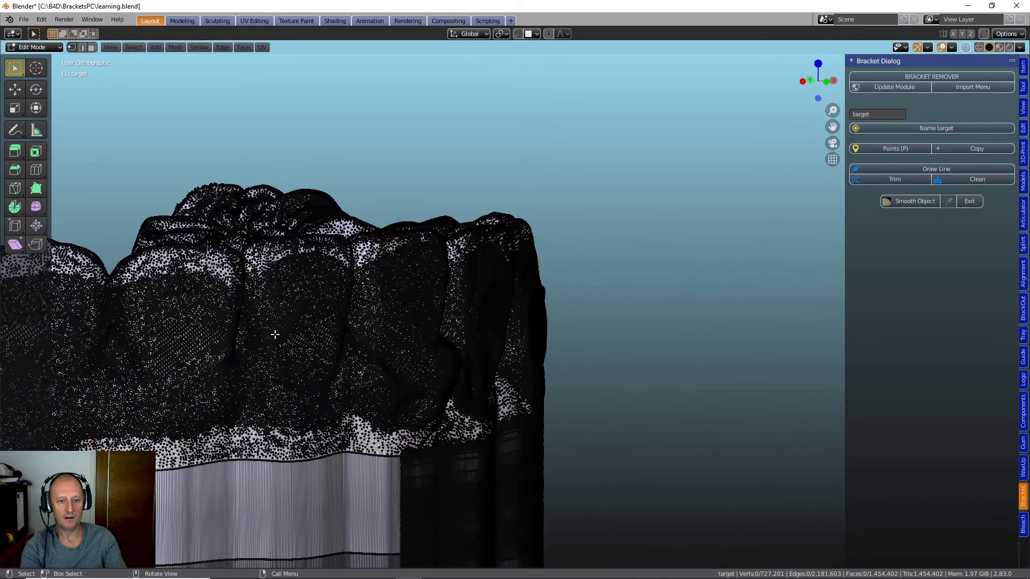
middle_click_drag(258, 336, 676, 288, "shift")
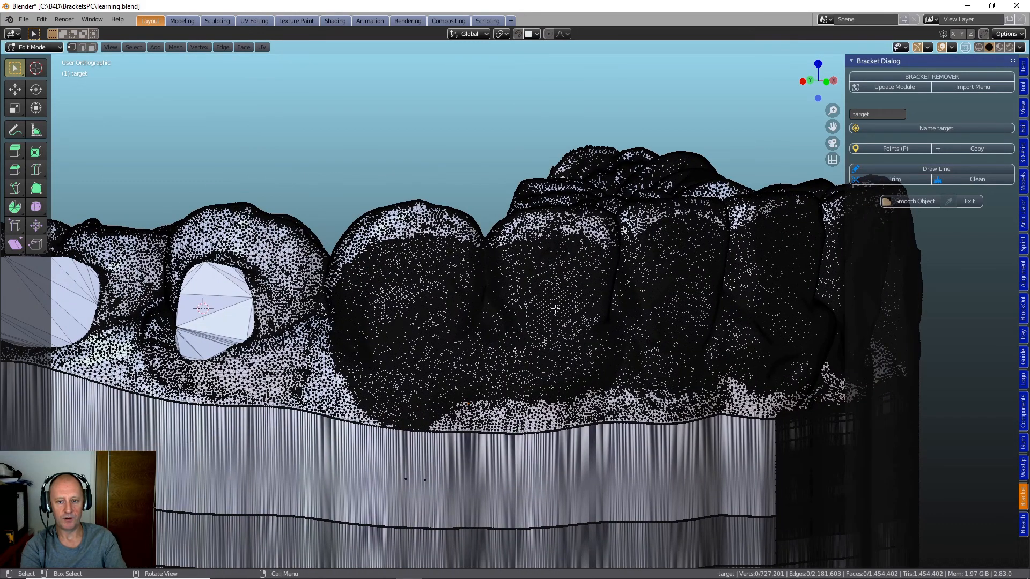
scroll(450, 307, "up", 5)
scroll(449, 307, "down", 5)
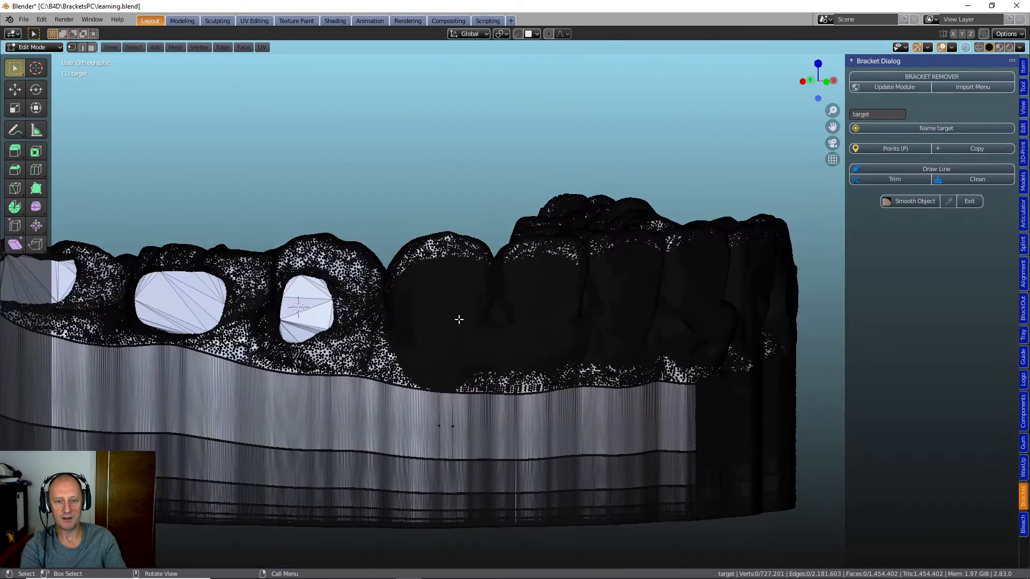
Return to Sculpt Mode and brush Flatten over the untreated first molar's bracket area
left_click(37, 48)
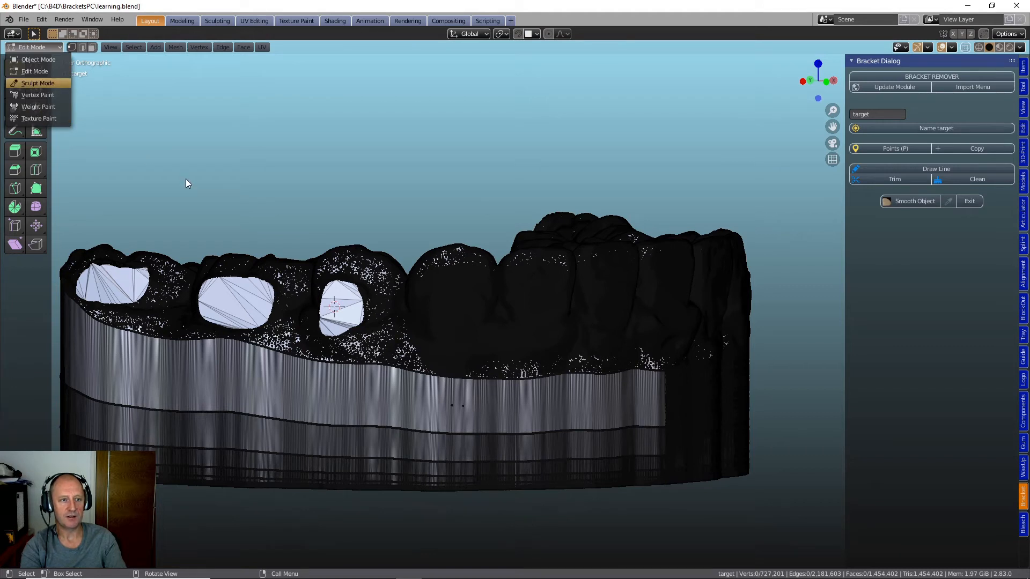
key("Return")
scroll(328, 301, "up", 4)
mouse_move(248, 293)
left_mouse_down()
mouse_move(233, 294)
mouse_move(249, 281)
mouse_move(182, 289)
mouse_move(213, 329)
mouse_move(217, 301)
left_mouse_up()
scroll(80, 184, "down", 3)
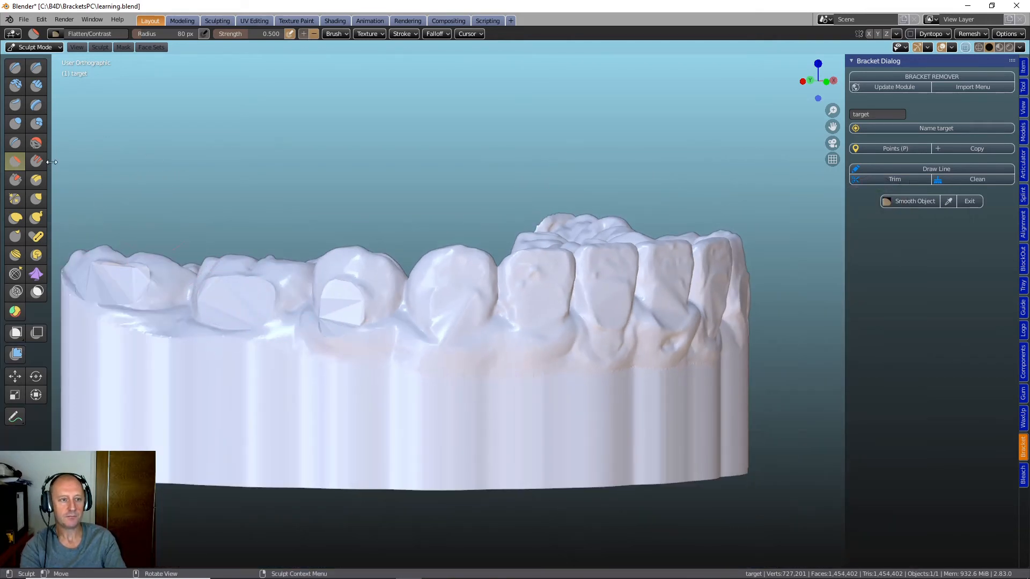
Use the Smooth brush on the former bracket areas of both molars, the premolar and the canine on this side
left_click(34, 143)
left_click_drag(257, 301, 221, 287)
mouse_move(328, 314)
left_mouse_down()
mouse_move(342, 302)
mouse_move(340, 310)
left_mouse_up()
mouse_move(148, 294)
left_mouse_down()
mouse_move(101, 267)
mouse_move(150, 276)
mouse_move(141, 283)
left_mouse_up()
left_click_drag(448, 298, 451, 321)
Smooth the former bracket areas and gum edges of the incisors along the front of the arch
mouse_move(453, 324)
middle_mouse_down()
mouse_move(398, 319)
mouse_move(593, 317)
middle_mouse_up()
scroll(444, 318, "down", 3)
left_click_drag(593, 317, 609, 322)
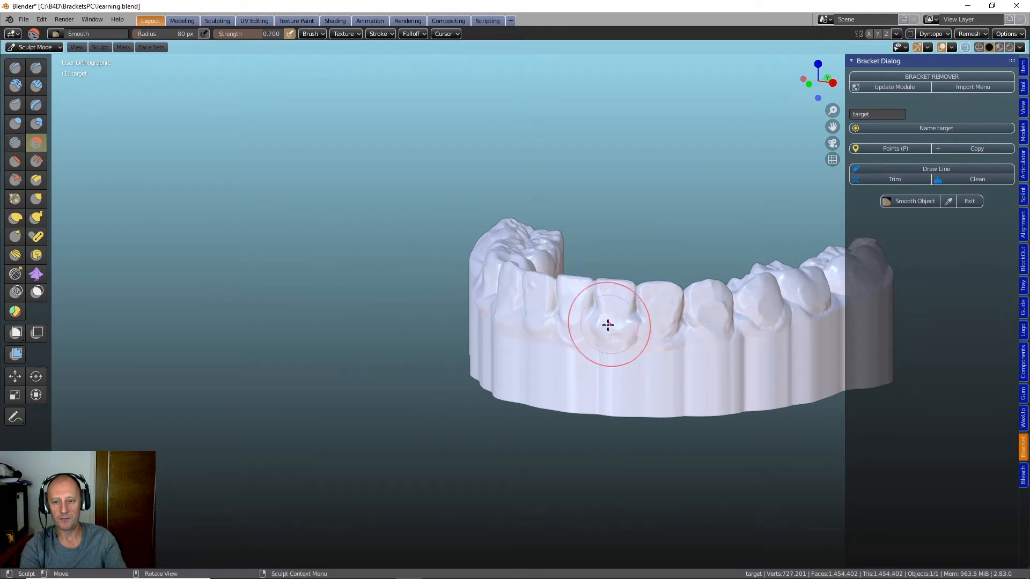
middle_click_drag(538, 324, 320, 325, "shift")
left_click_drag(448, 321, 437, 327)
Smooth the premolar and molar surfaces on the opposite side of the arch
scroll(432, 328, "down", 3)
middle_click_drag(498, 323, 550, 324)
left_click_drag(537, 315, 542, 306)
middle_click_drag(587, 299, 597, 321)
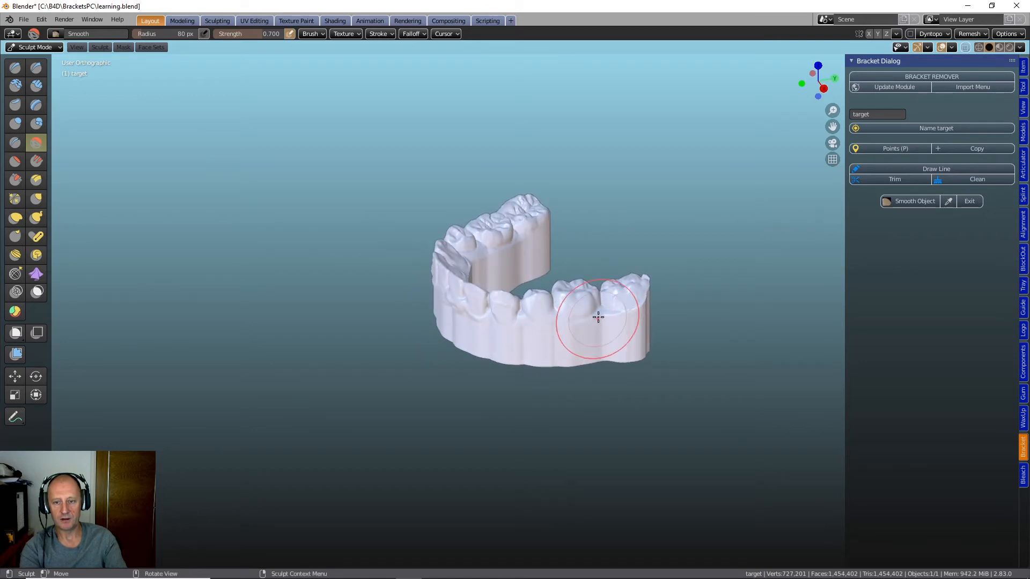
left_click_drag(612, 296, 617, 298)
scroll(555, 321, "down", 3)
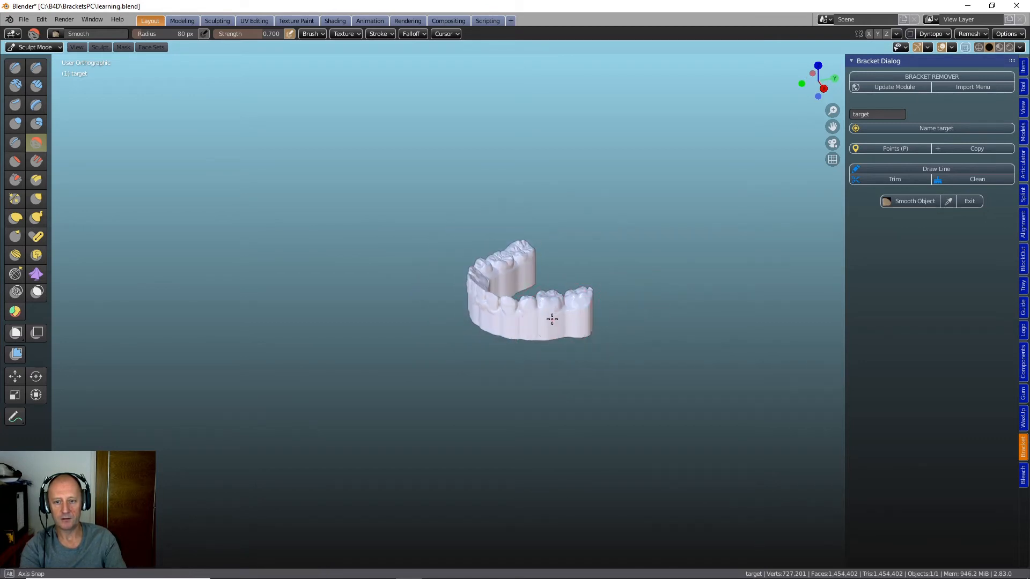
Smooth the remaining unevenness around the lateral incisor and canine from the front
middle_click_drag(552, 318, 595, 317)
scroll(547, 315, "up", 5)
left_click_drag(579, 343, 589, 351)
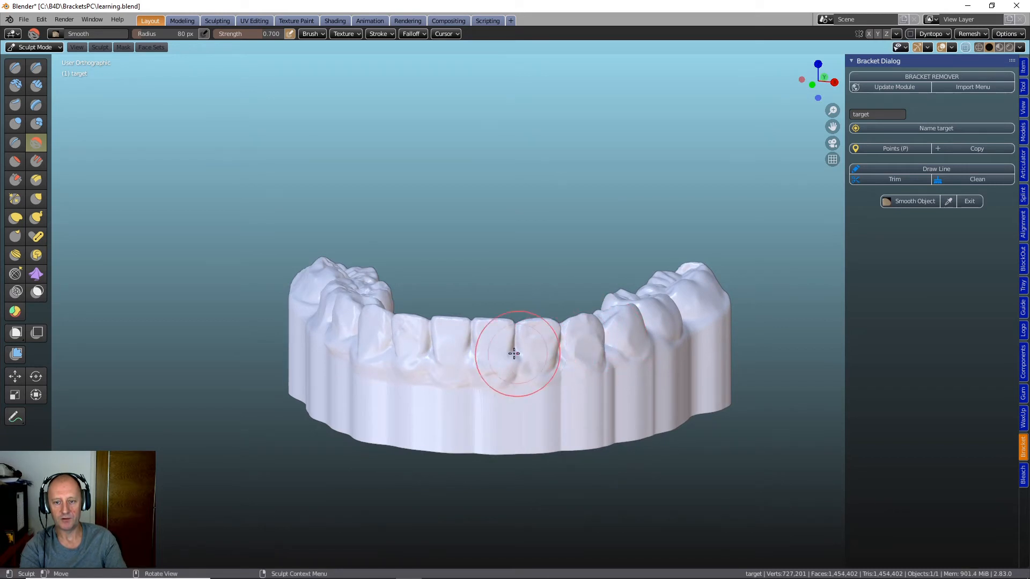
Exit the smoothing session to Object Mode and inspect the finished model from several sides
scroll(531, 354, "down", 1)
middle_click_drag(501, 347, 533, 341)
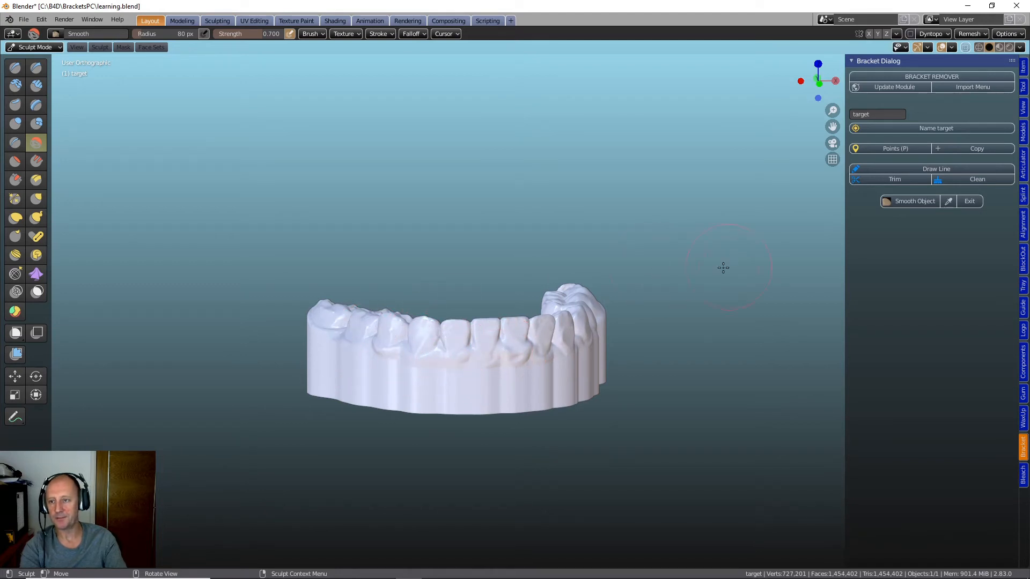
left_click(969, 201)
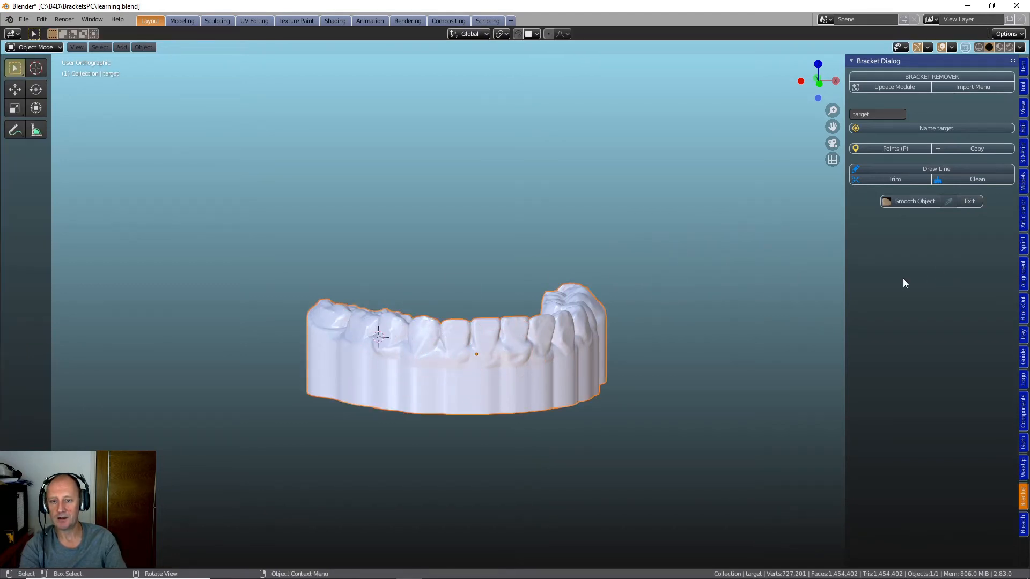
middle_click_drag(712, 346, 949, 213)
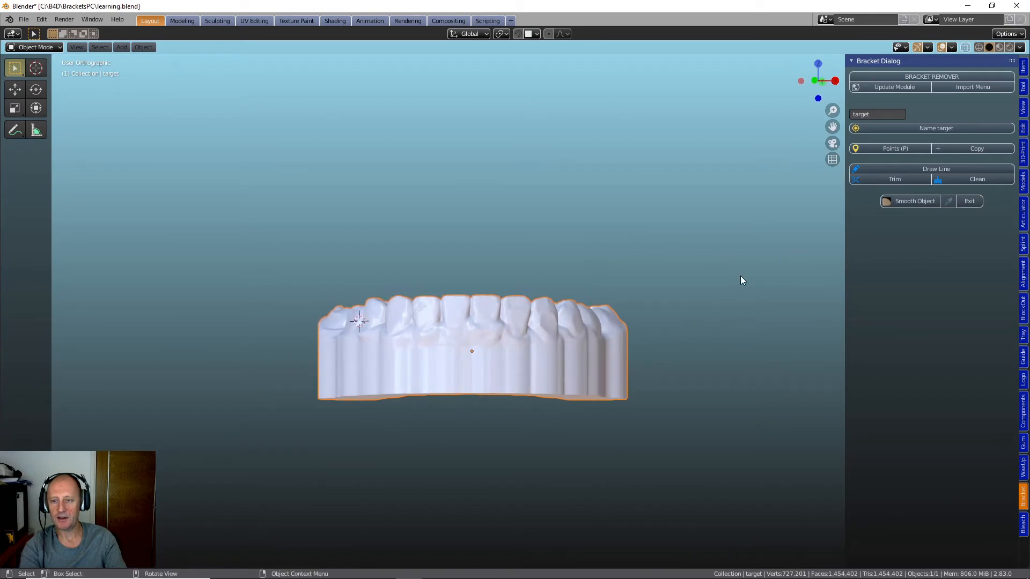
middle_click_drag(682, 268, 565, 246)
scroll(585, 348, "up", 5)
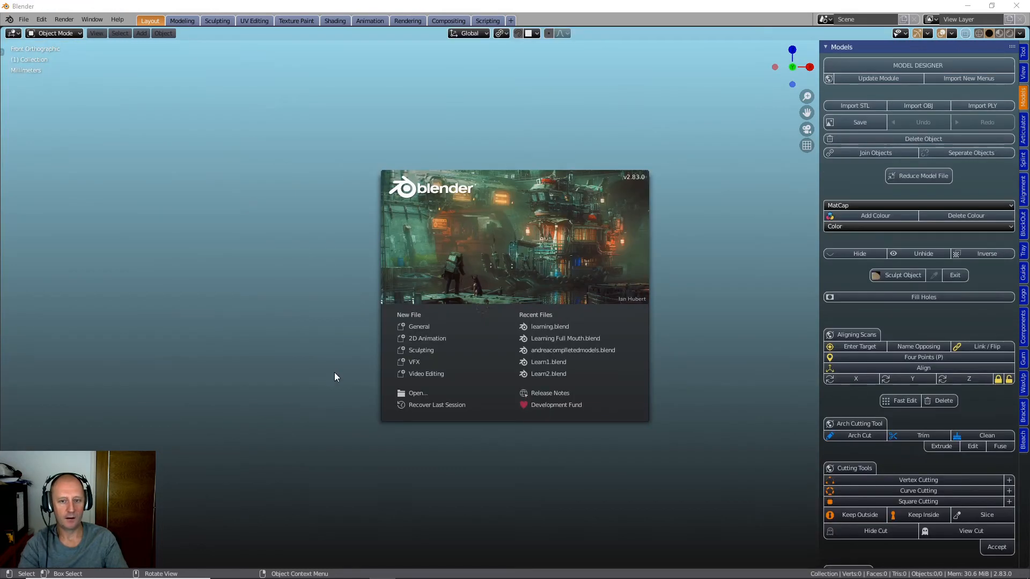
Dismiss the startup splash screen in the newly opened session
left_click(324, 187)
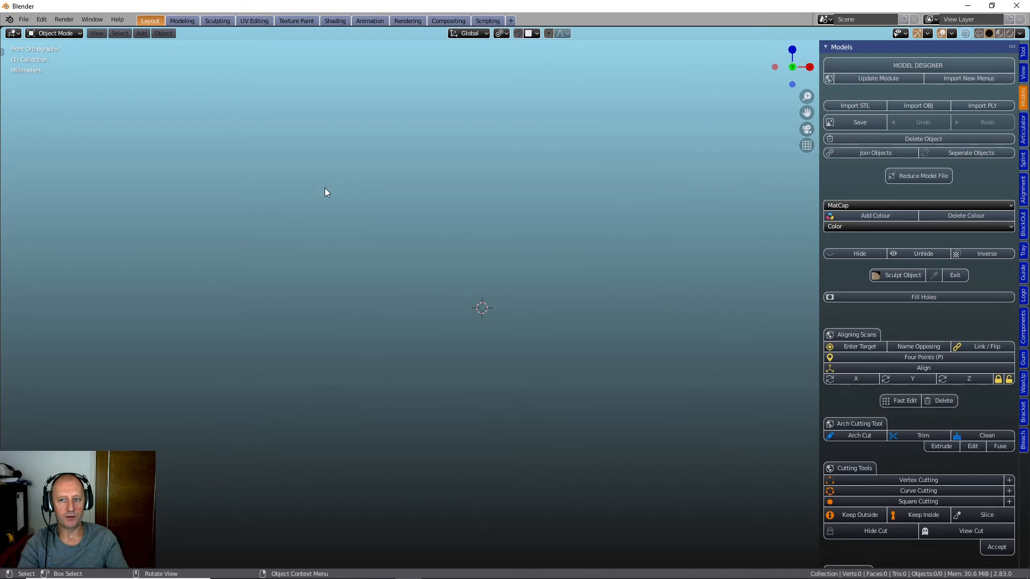
Import the STL file b4d_lower.stl from C:\B4D\ModelDesignerPC\SampleModels
left_click(841, 106)
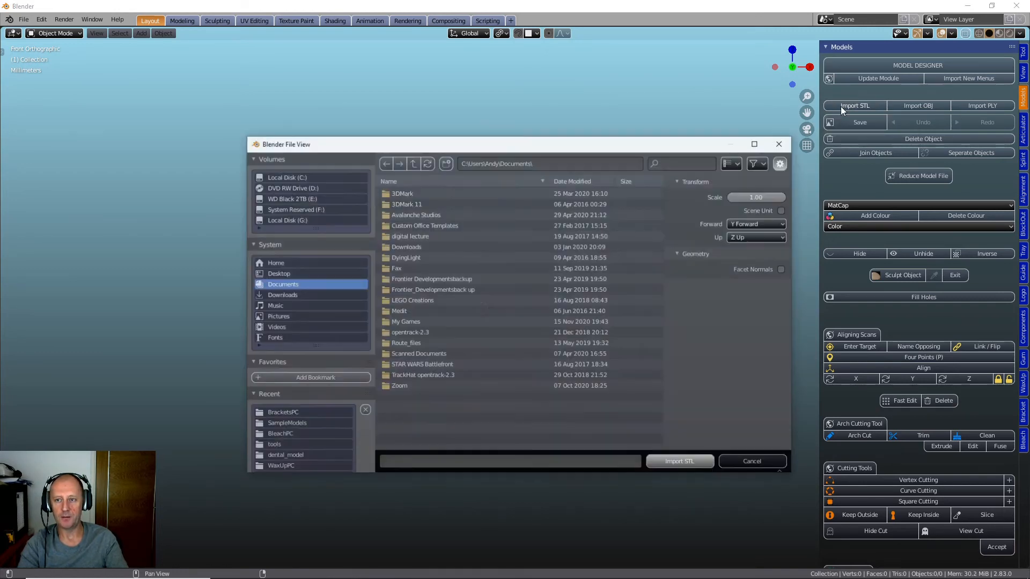
left_click(277, 177)
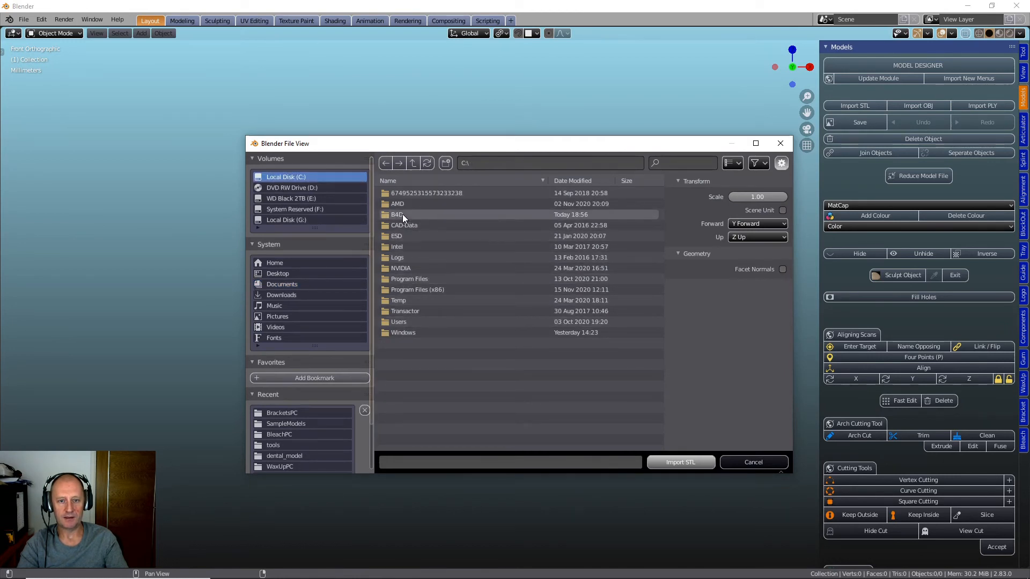
left_click(402, 214)
left_click(445, 352)
double_click(406, 214)
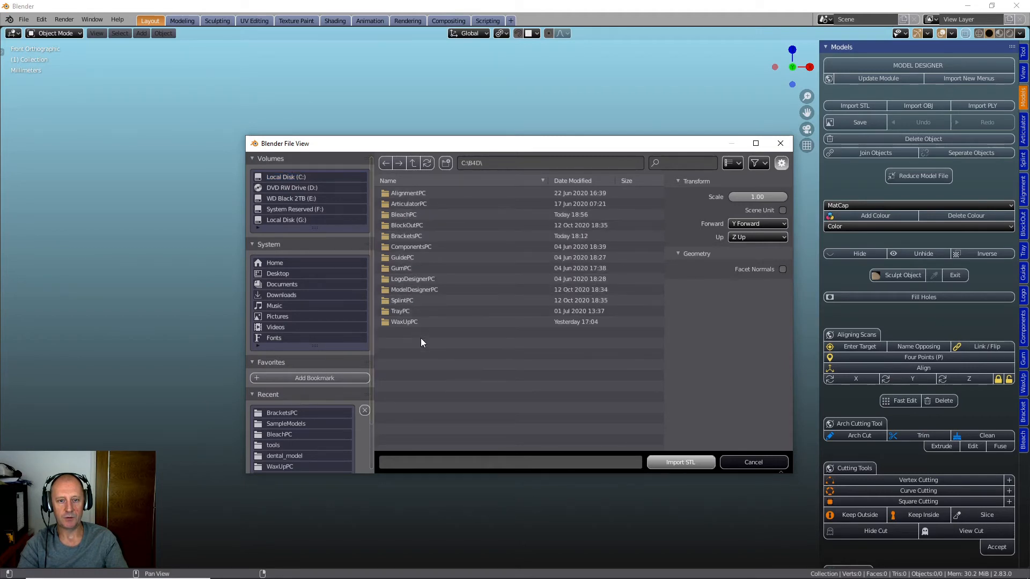
double_click(410, 288)
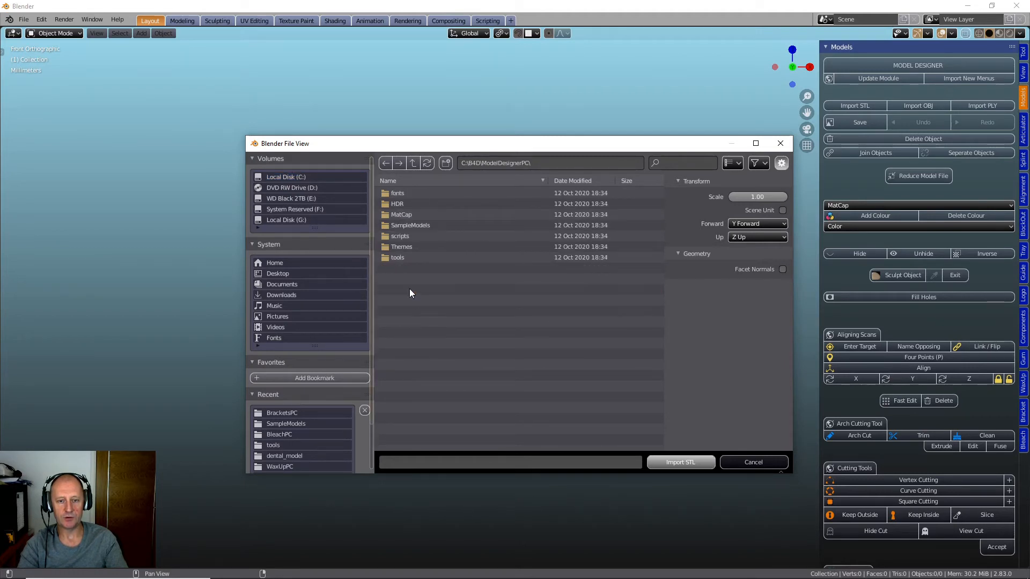
double_click(403, 224)
left_click(408, 195)
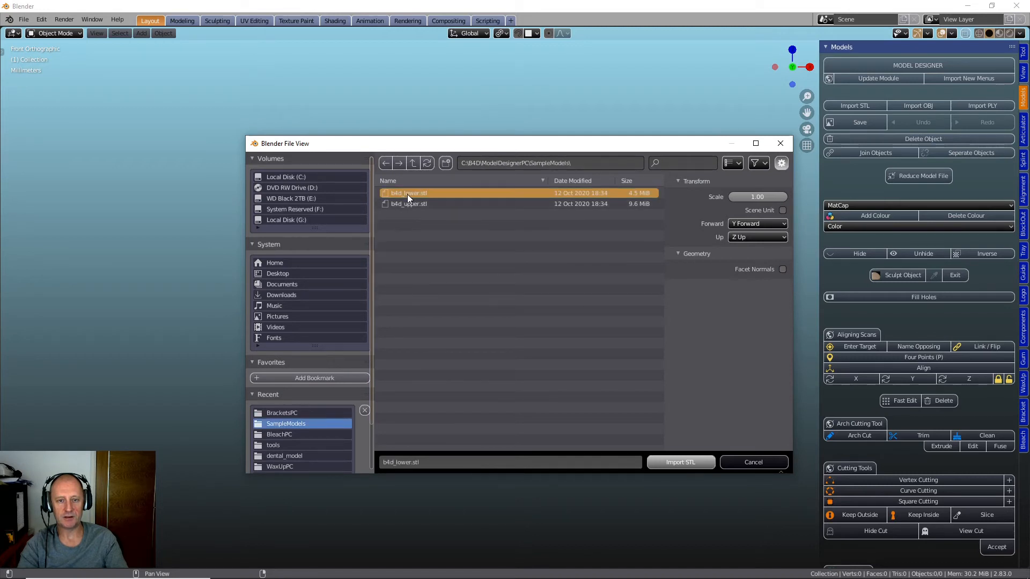
left_click(681, 463)
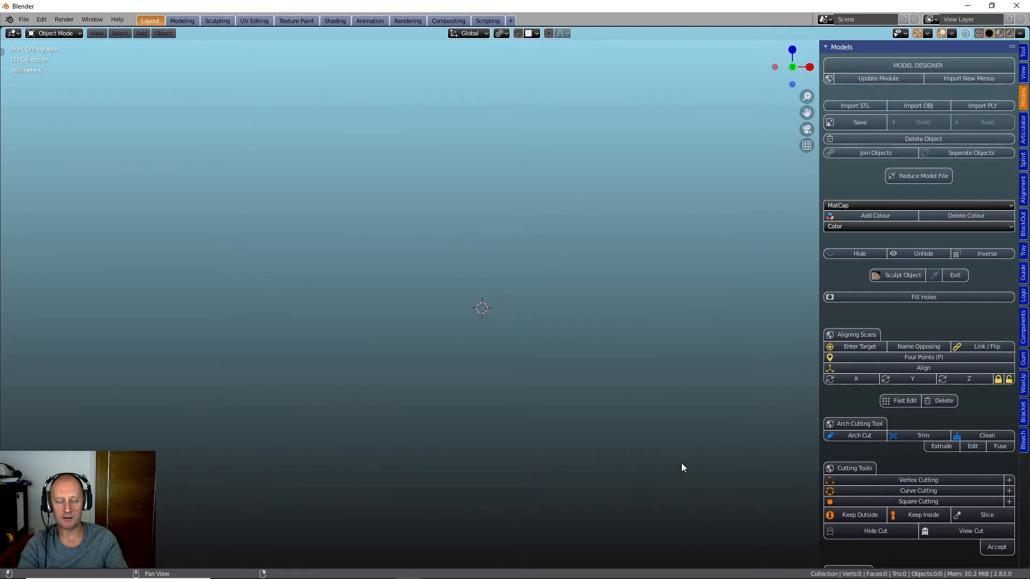
Generate a plain lower base, without border, for the imported lower arch scan
mouse_move(525, 342)
middle_mouse_down()
mouse_move(543, 410)
mouse_move(538, 334)
mouse_move(535, 377)
mouse_move(532, 358)
middle_mouse_up()
scroll(533, 358, "down", 2)
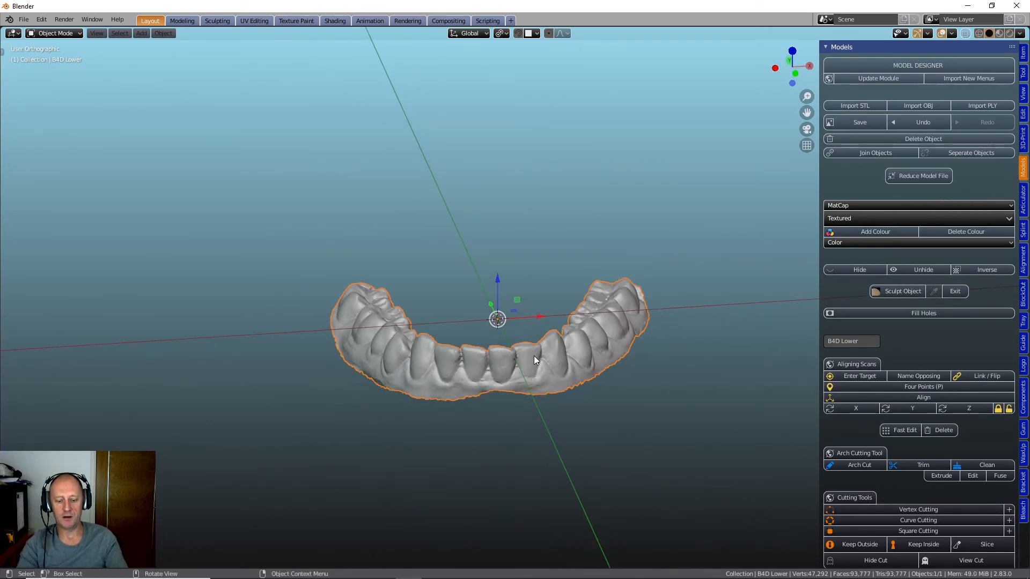
scroll(535, 356, "down", 4, "shift")
scroll(509, 323, "up", 2)
mouse_move(508, 316)
middle_mouse_down()
mouse_move(508, 298)
mouse_move(508, 319)
middle_mouse_up()
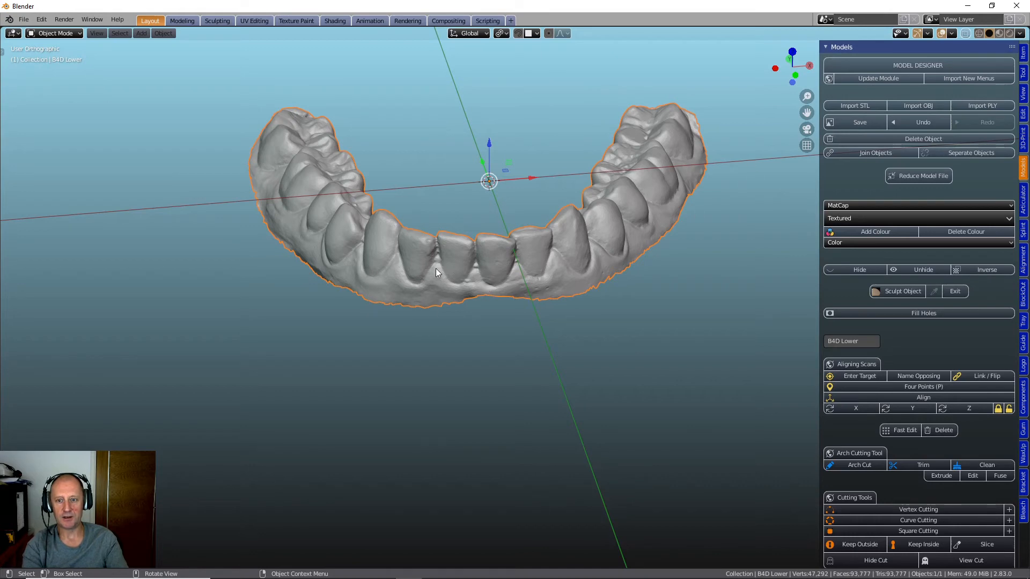
middle_click_drag(526, 321, 526, 307)
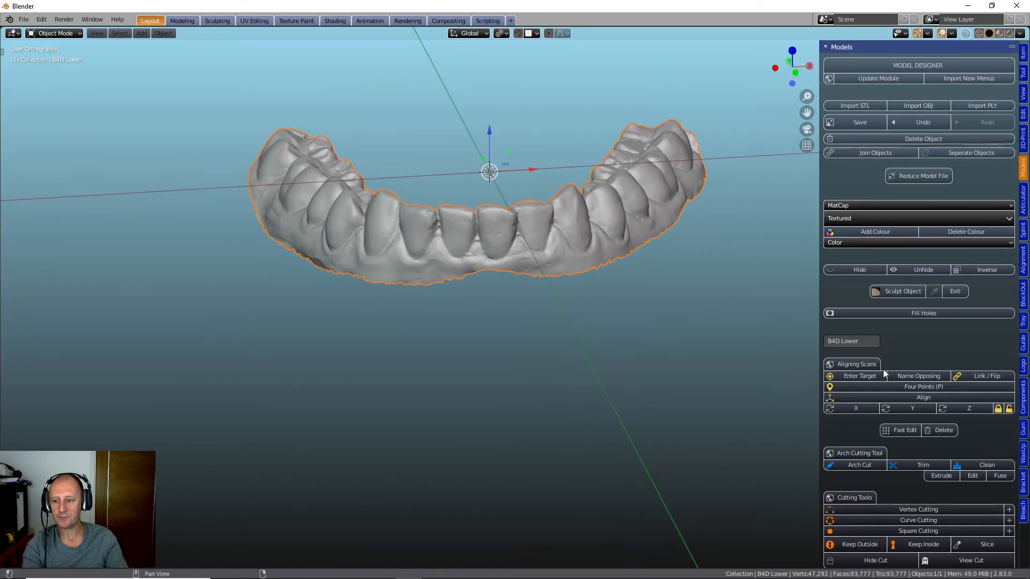
scroll(885, 381, "down", 15)
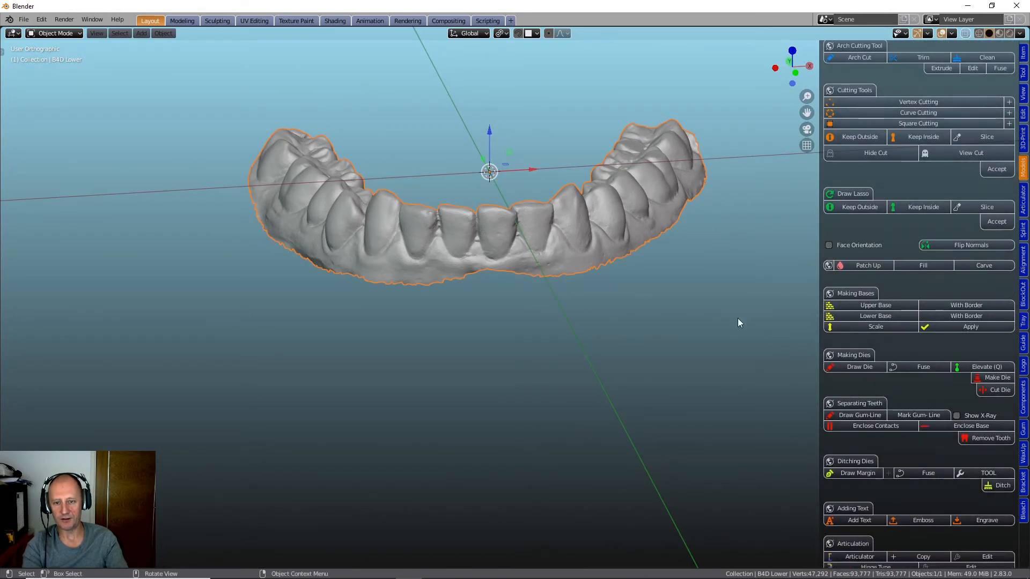
left_click(862, 318)
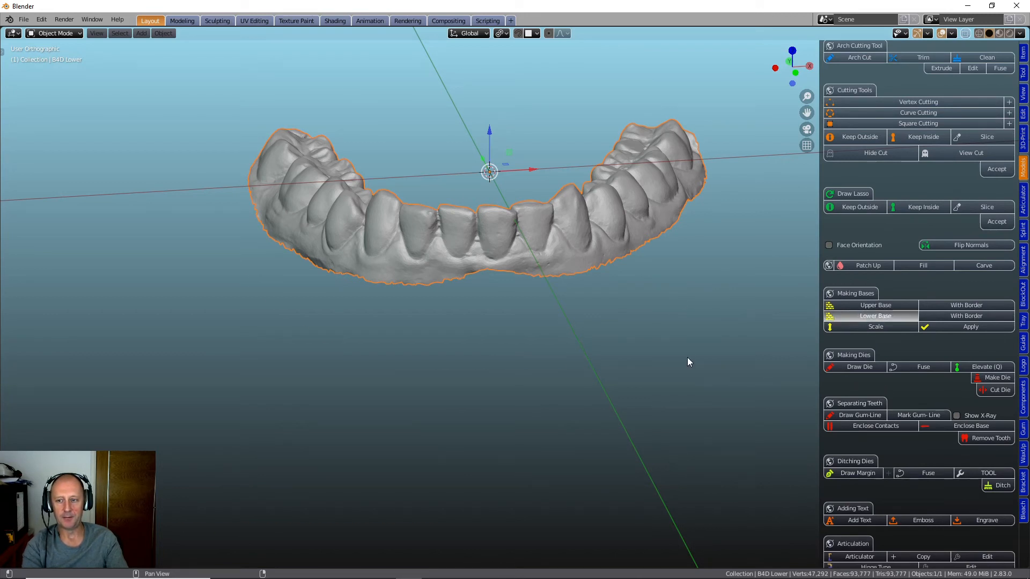
middle_click_drag(687, 358, 710, 361)
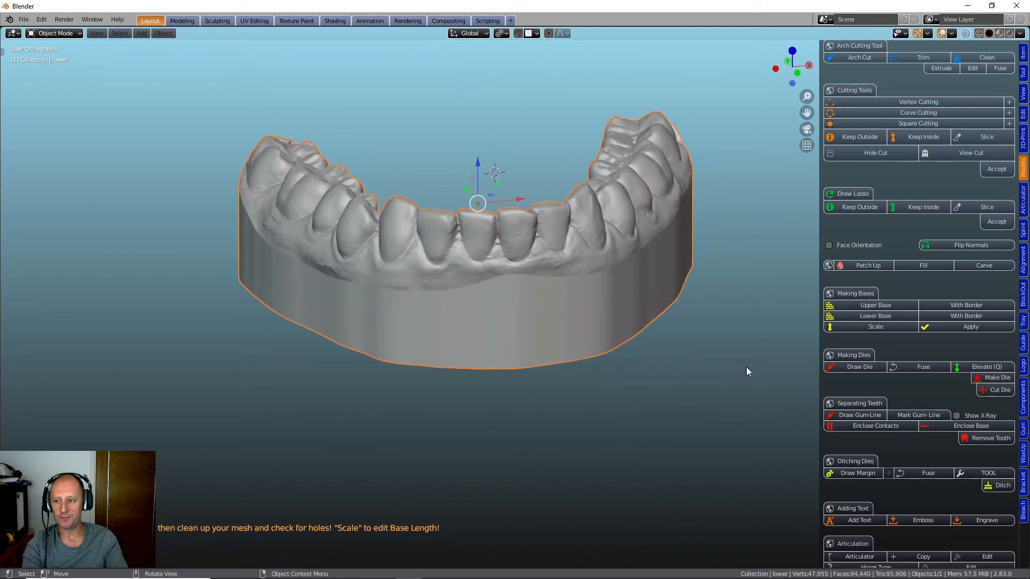
Place the 3D cursor on the lower lateral incisor and start a Bleach Paint-On-Layer on the based model
left_click(1024, 515)
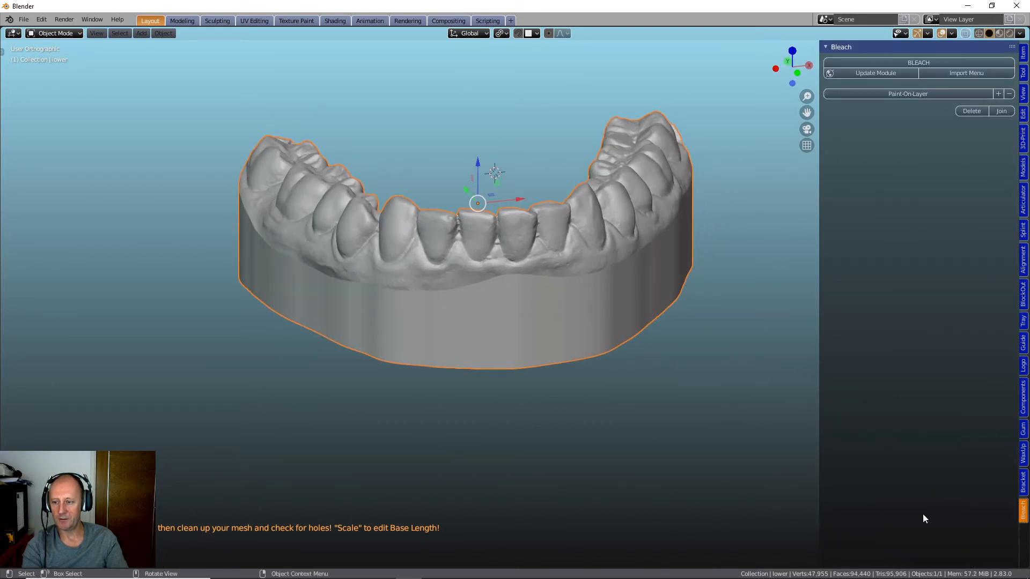
mouse_move(599, 432)
middle_mouse_down()
mouse_move(597, 423)
mouse_move(616, 469)
mouse_move(601, 444)
middle_mouse_up()
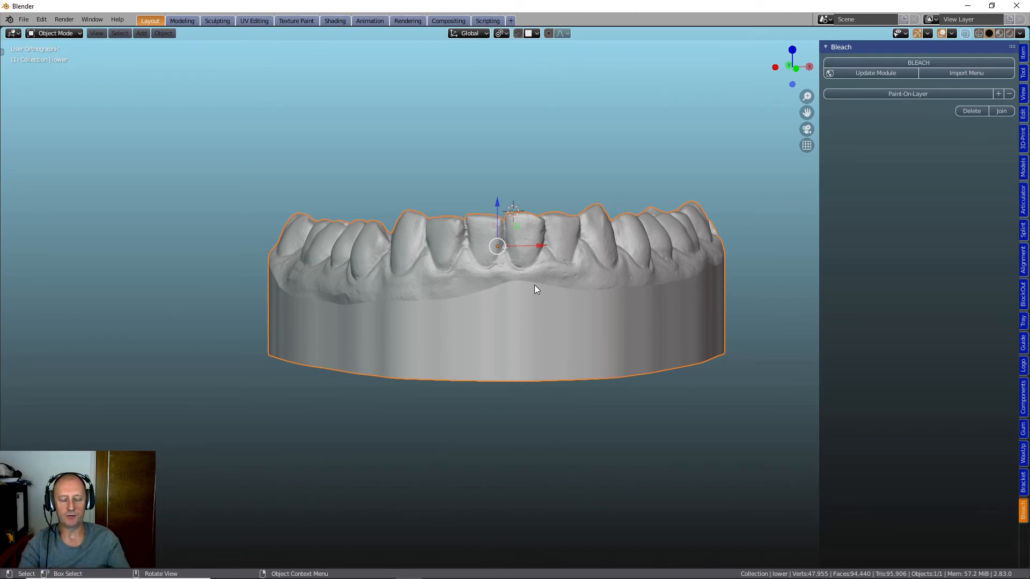
scroll(538, 290, "up", 2)
scroll(599, 532, "down", 5)
scroll(558, 464, "up", 4)
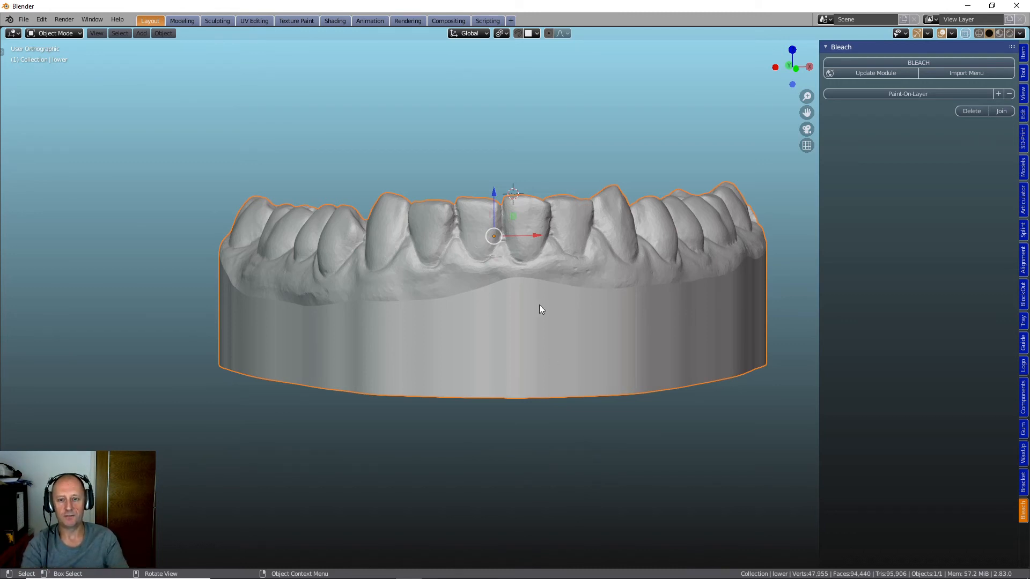
right_click(572, 224, "shift")
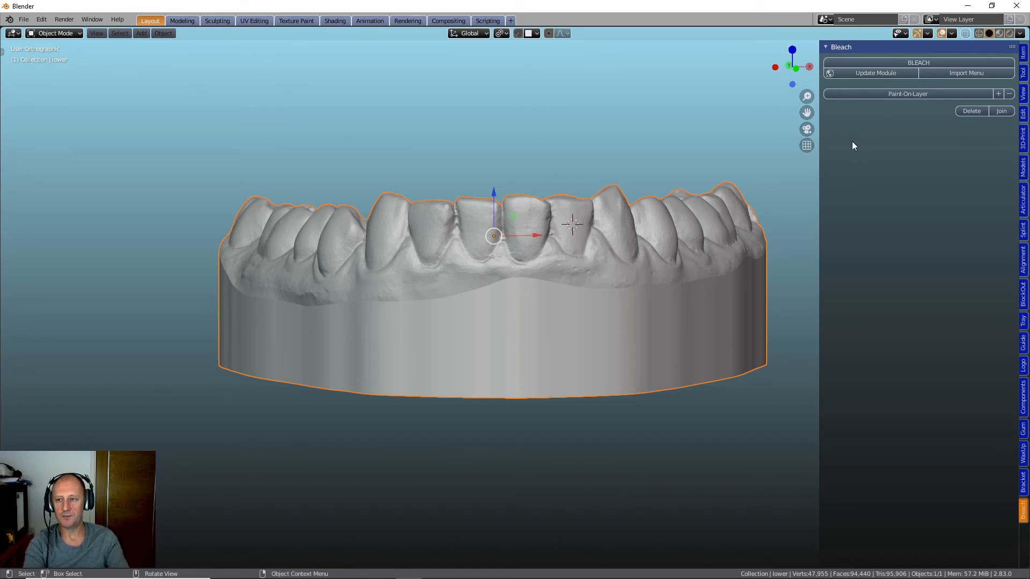
left_click(883, 93)
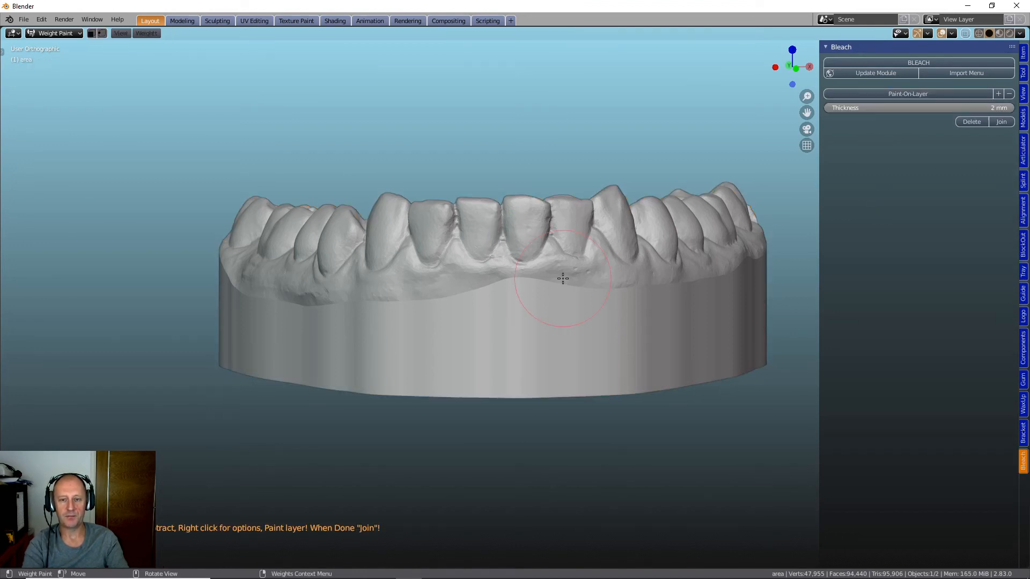
Try one layer dab on the central incisor at a close and a wider zoom, removing each one
left_click(525, 224)
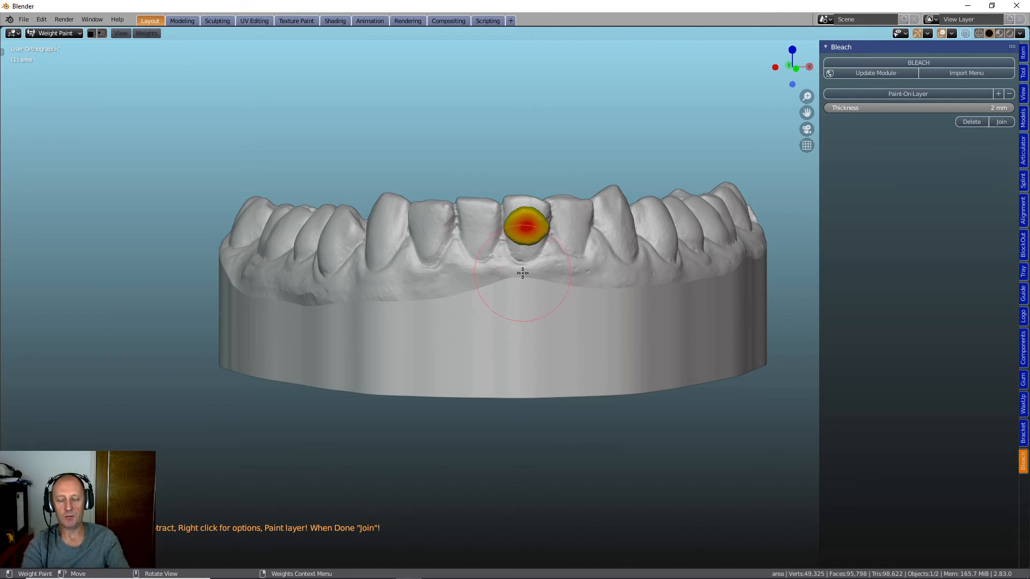
left_click(1010, 95)
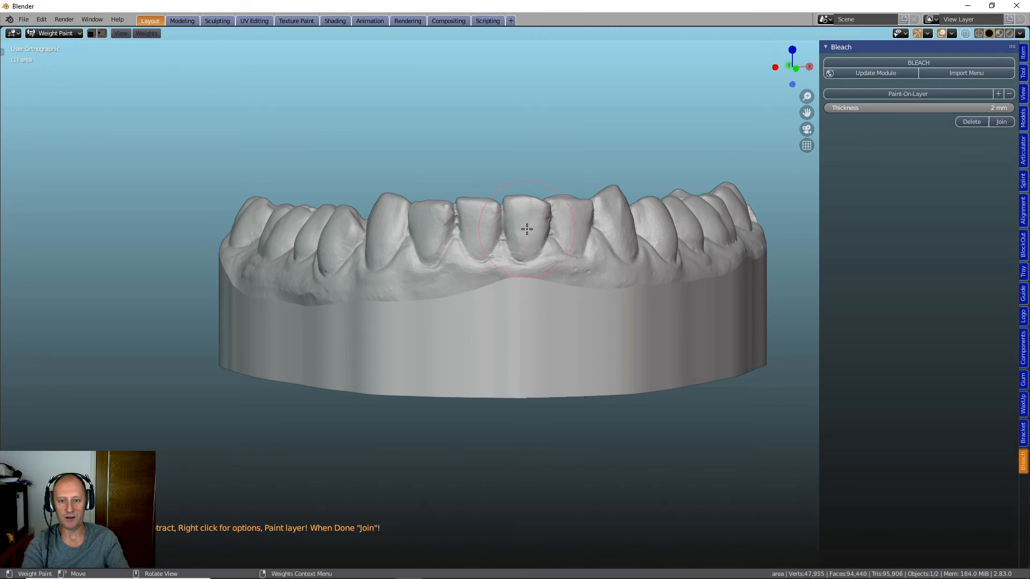
scroll(526, 229, "down", 3)
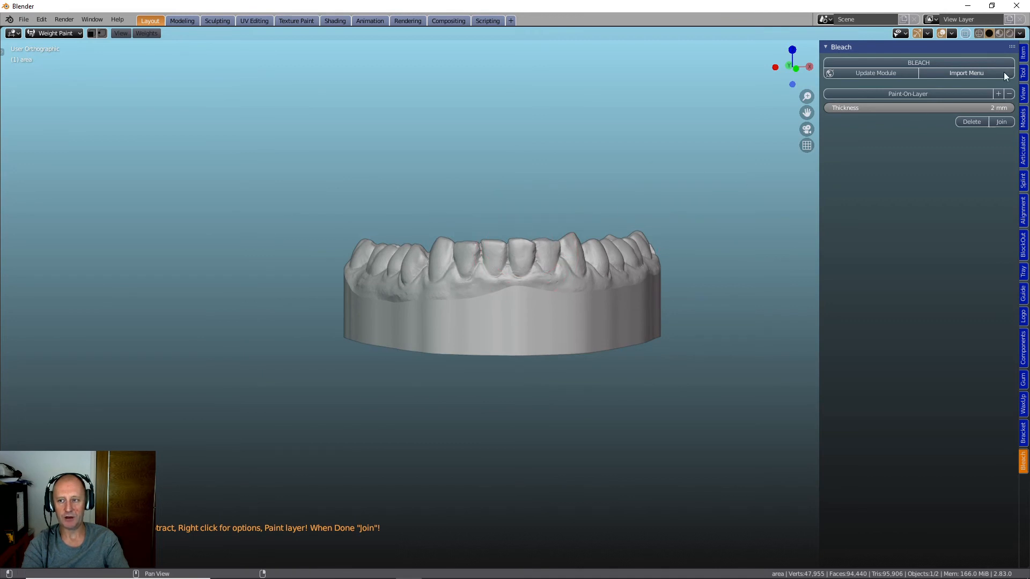
left_click(999, 96)
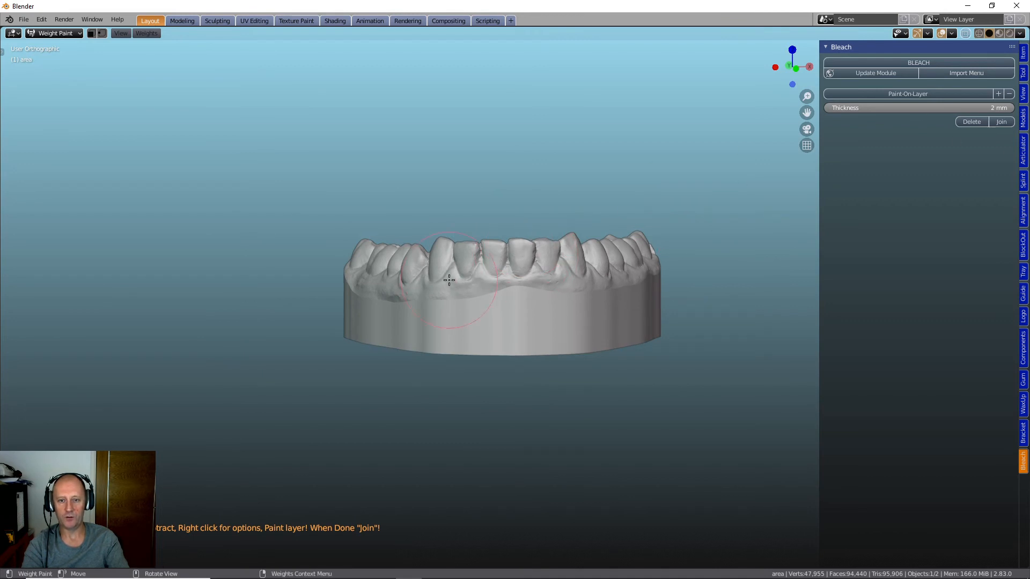
left_click(516, 257)
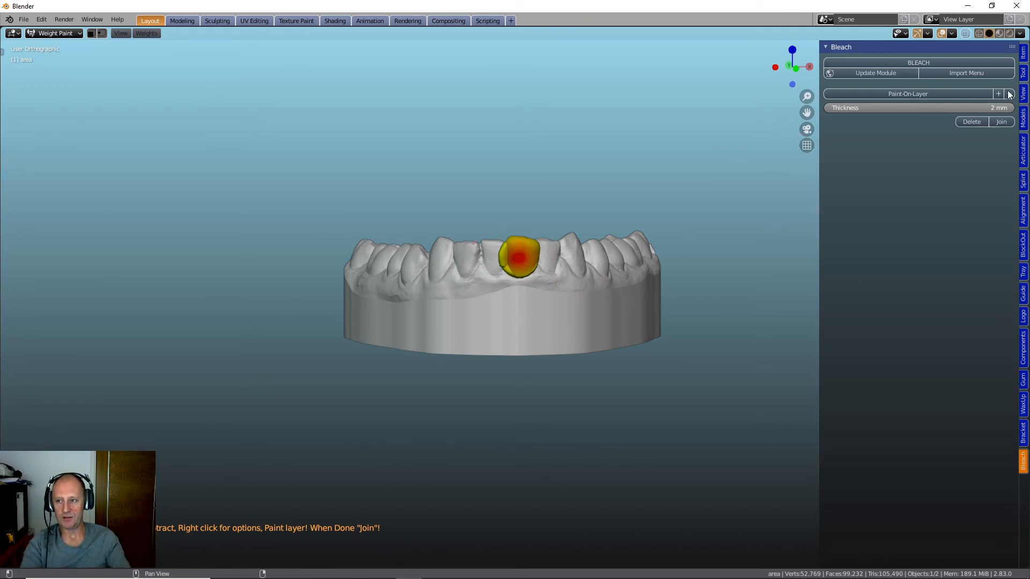
key("ctrl+z")
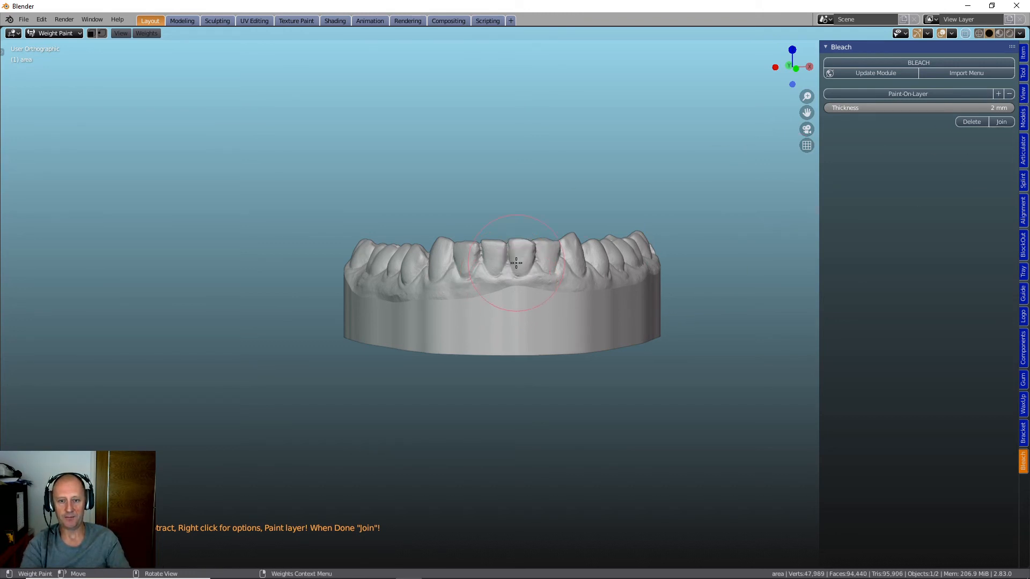
Try a layer dab on the strongly magnified central incisor and undo it
scroll(516, 265, "up", 5)
scroll(516, 265, "up", 2)
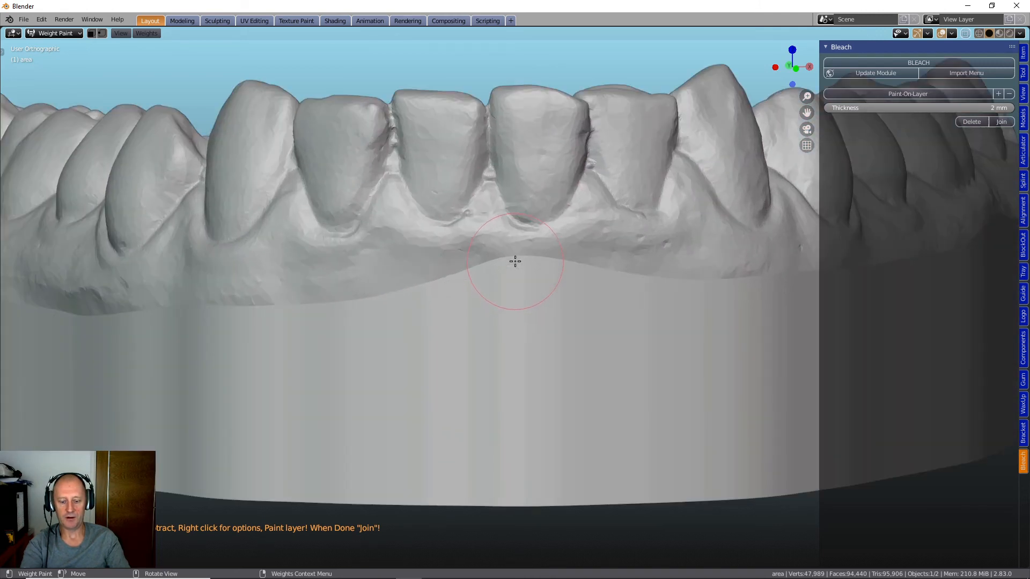
middle_click_drag(510, 251, 504, 361, "shift")
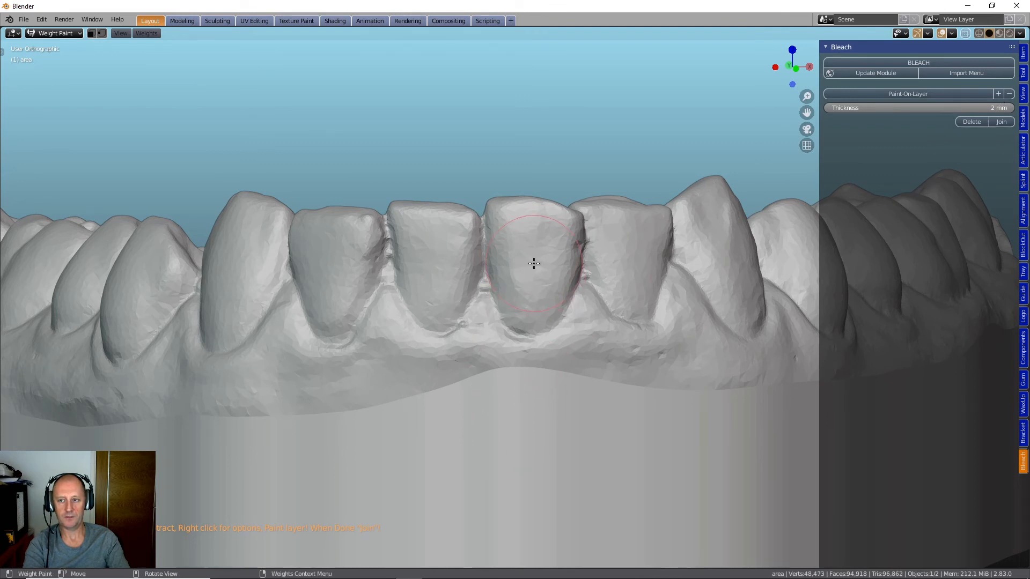
scroll(534, 263, "down", 3)
key("ctrl+z")
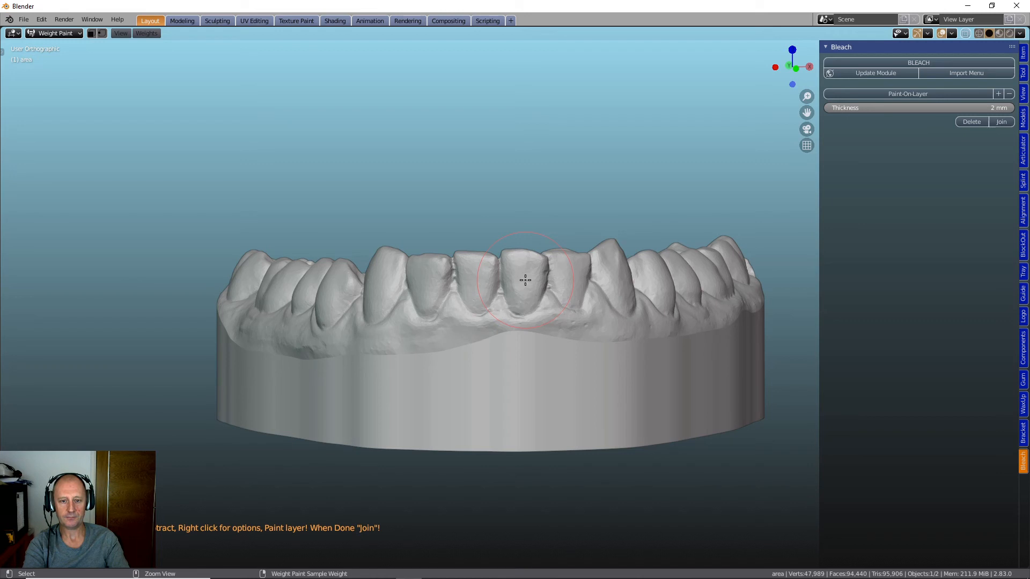
Paint the layer over the central incisor and beside the neighbouring teeth, and erase it in subtract mode
left_click(525, 280)
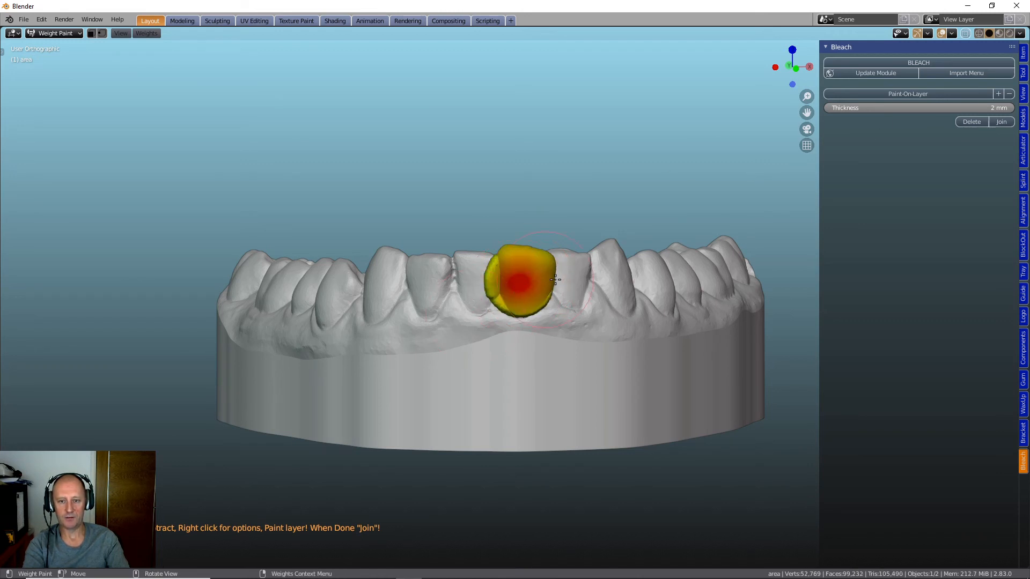
left_click(585, 277)
left_click(1009, 95)
left_click(556, 292)
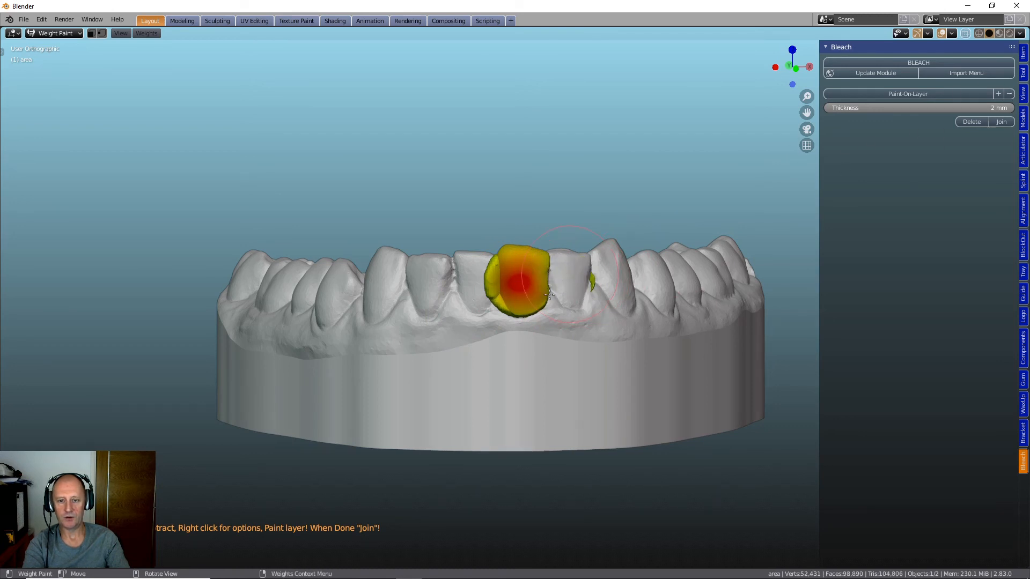
left_click(522, 283)
left_click(505, 307)
left_click(544, 304)
left_click(593, 281)
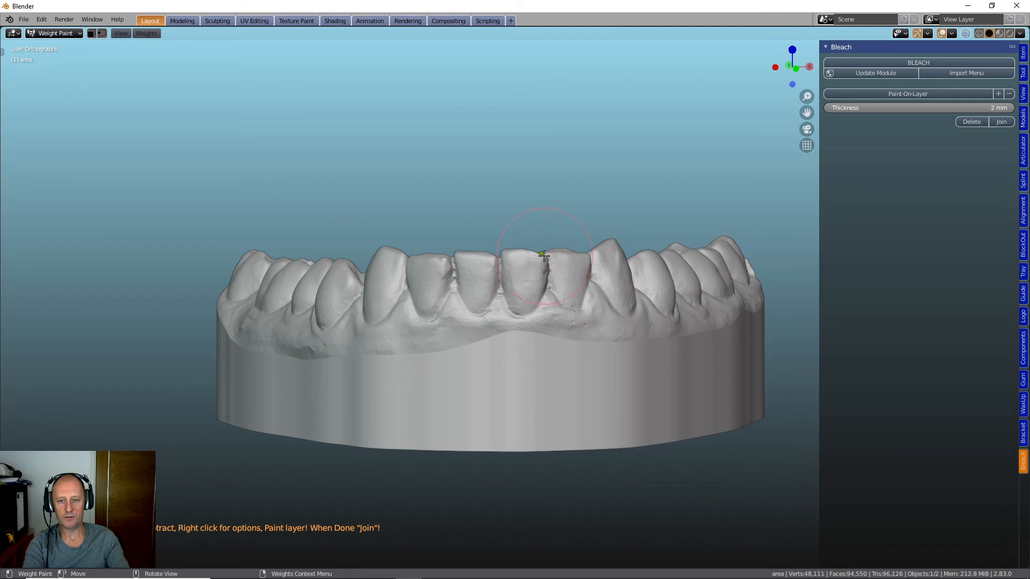
Subtract the leftover spot of painted layer from the central incisor's biting edge
scroll(526, 295, "up", 3)
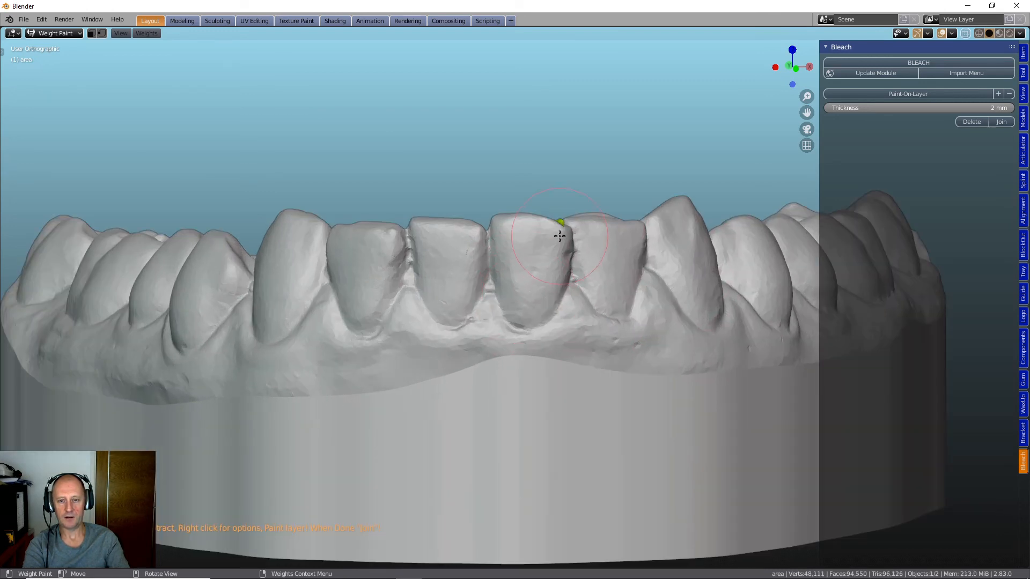
right_click(549, 276)
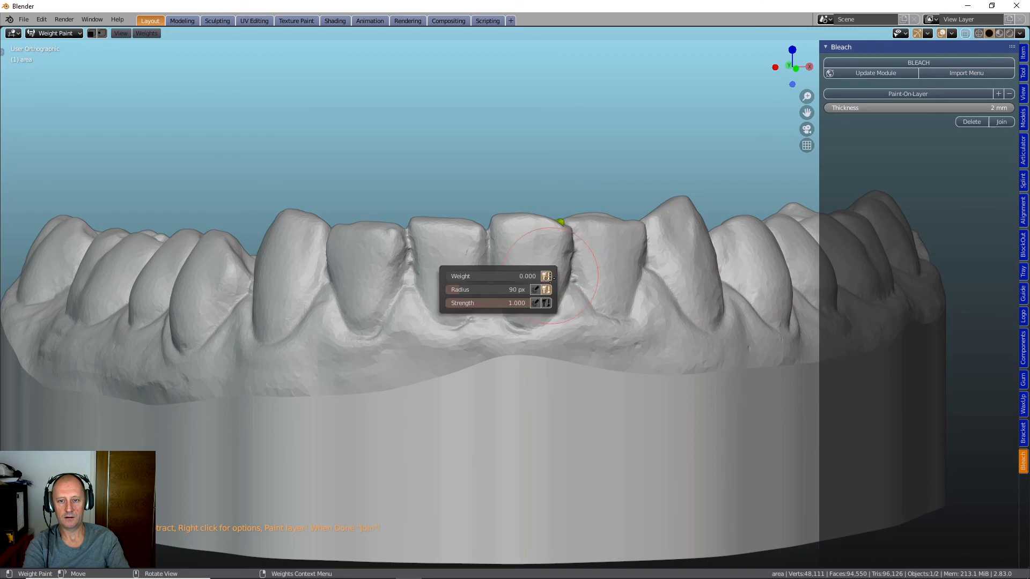
middle_click_drag(523, 236, 513, 305)
left_click(536, 370)
mouse_move(516, 390)
middle_mouse_down()
mouse_move(521, 343)
mouse_move(520, 355)
middle_mouse_up()
middle_click_drag(500, 397, 519, 292, "shift")
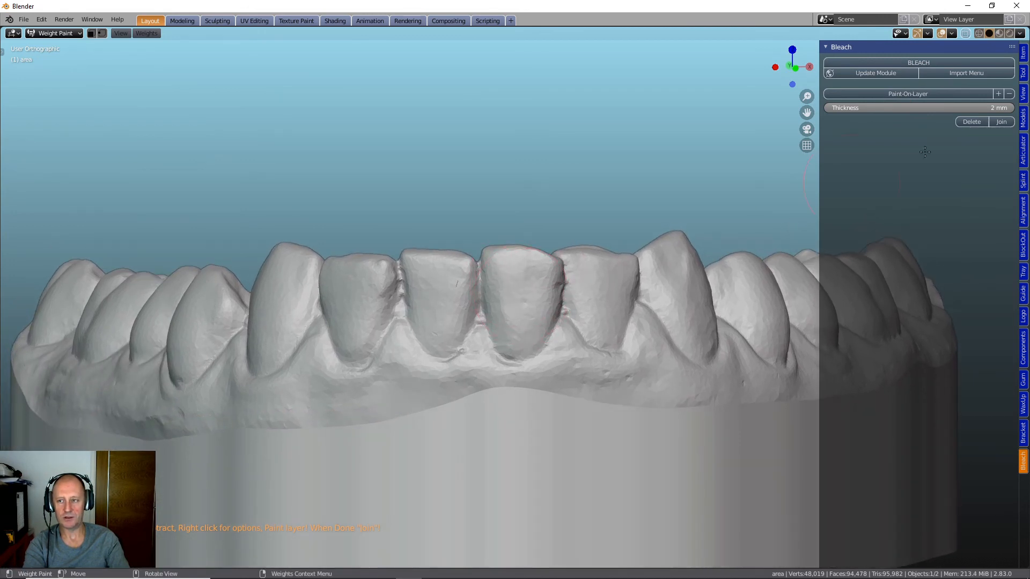
Paint a small round layer patch in add mode on the front of the central incisor and check its thickness from above
left_click(998, 93)
left_click(520, 298)
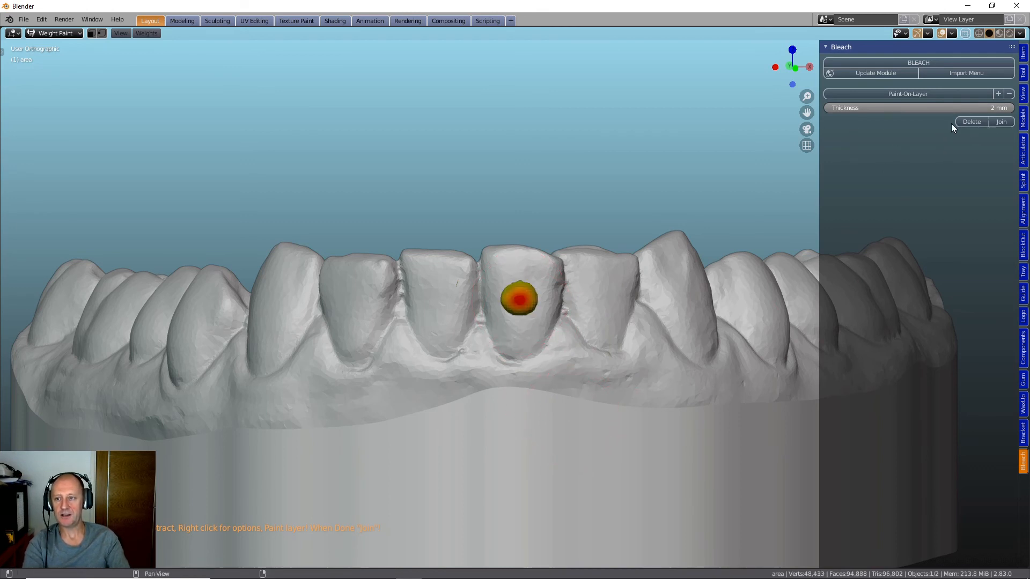
mouse_move(591, 227)
middle_mouse_down()
mouse_move(590, 246)
mouse_move(527, 296)
middle_mouse_up()
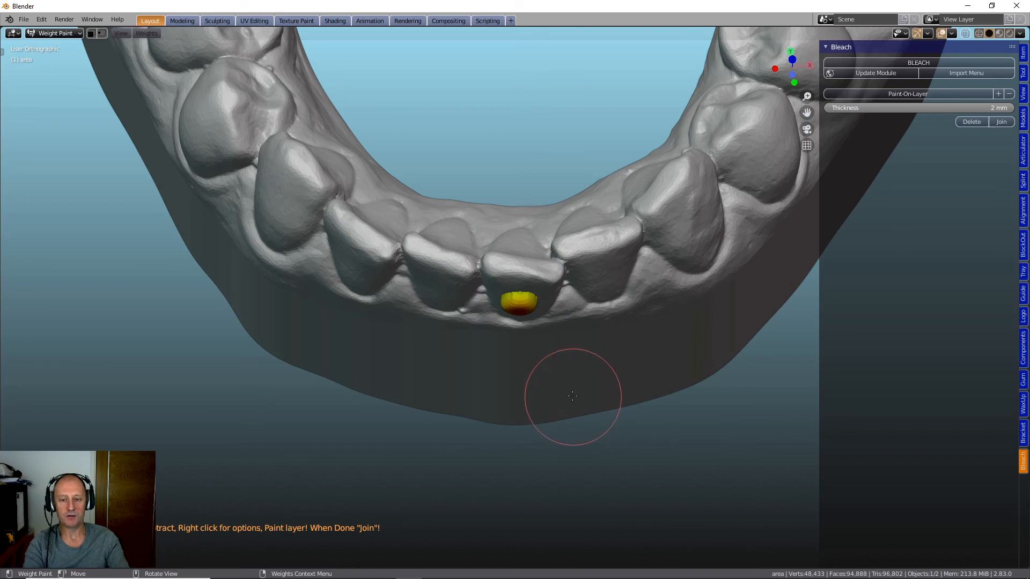
mouse_move(526, 369)
middle_mouse_down()
mouse_move(523, 295)
mouse_move(540, 287)
mouse_move(517, 306)
middle_mouse_up()
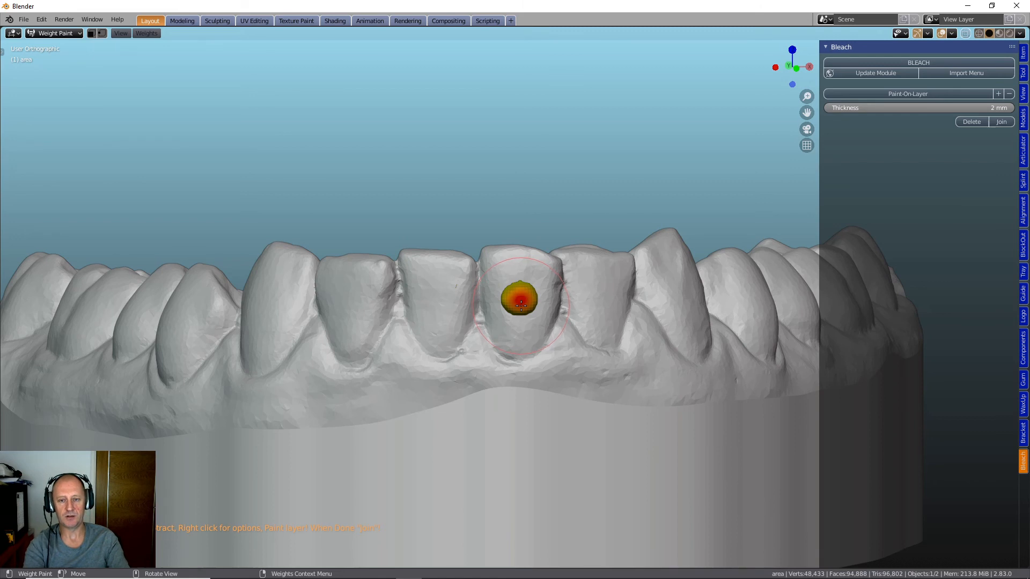
Paint single round layer patches on the other central incisor and on the patient's left lateral incisor, canine and both premolars
left_click(436, 296)
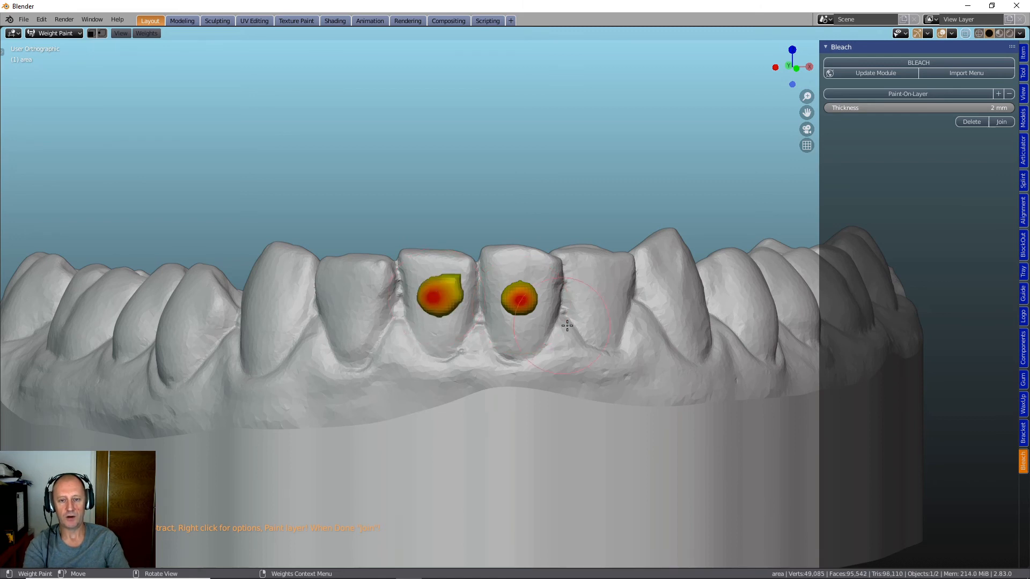
left_click(599, 292)
left_click(679, 290)
middle_click_drag(650, 330, 596, 333)
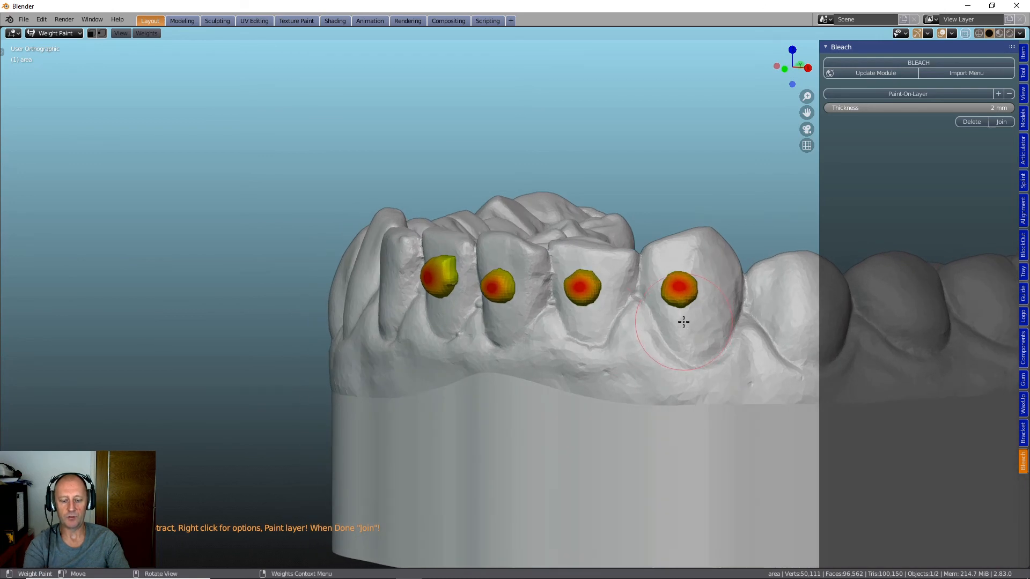
middle_click_drag(680, 322, 451, 323, "shift")
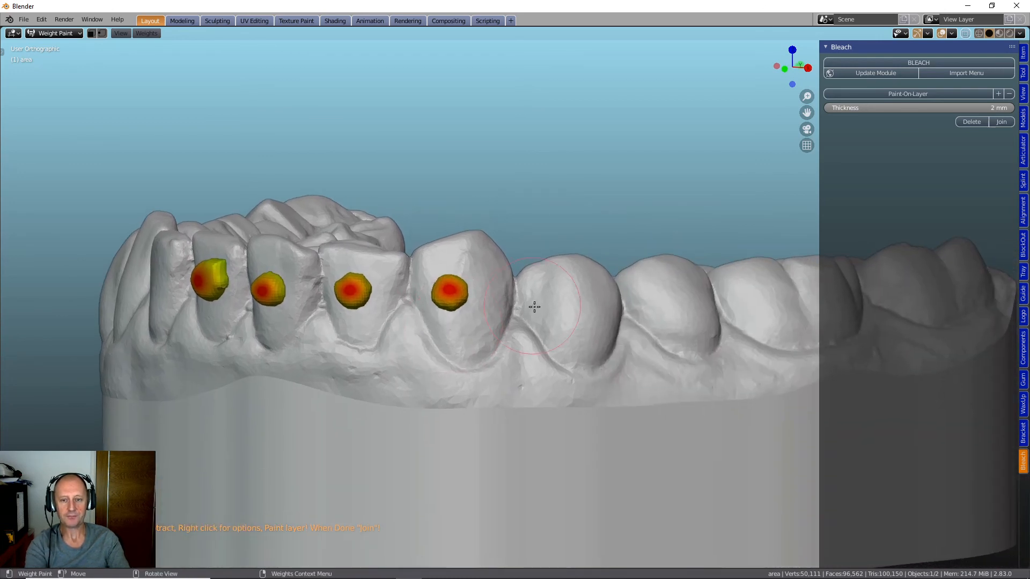
left_click(580, 304)
left_click(679, 298)
Try painting elongated layer bands across the outer faces of the patient's left molars and undo the strokes
middle_click_drag(675, 328, 397, 359)
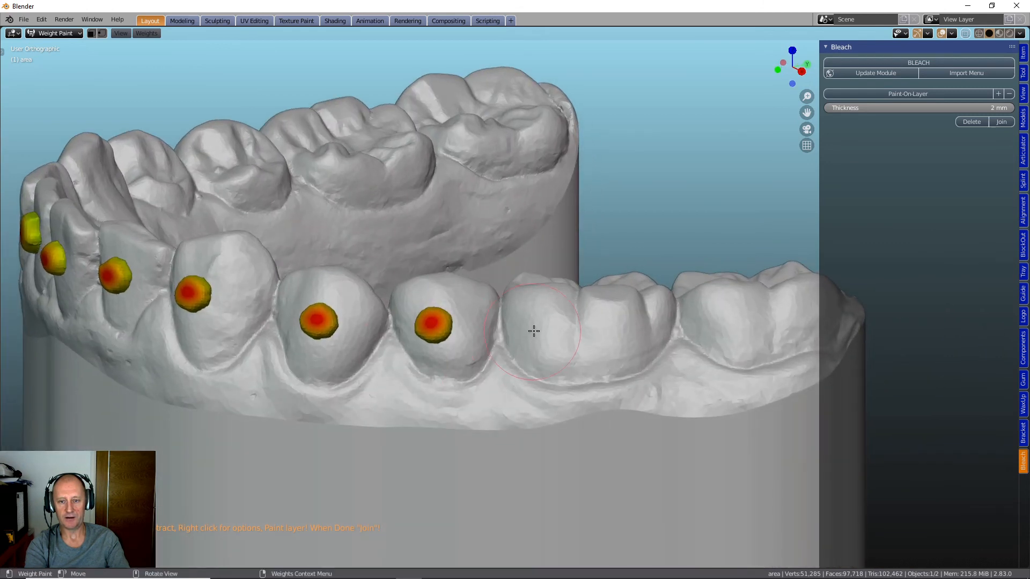
left_click_drag(542, 328, 709, 317)
scroll(593, 380, "down", 2)
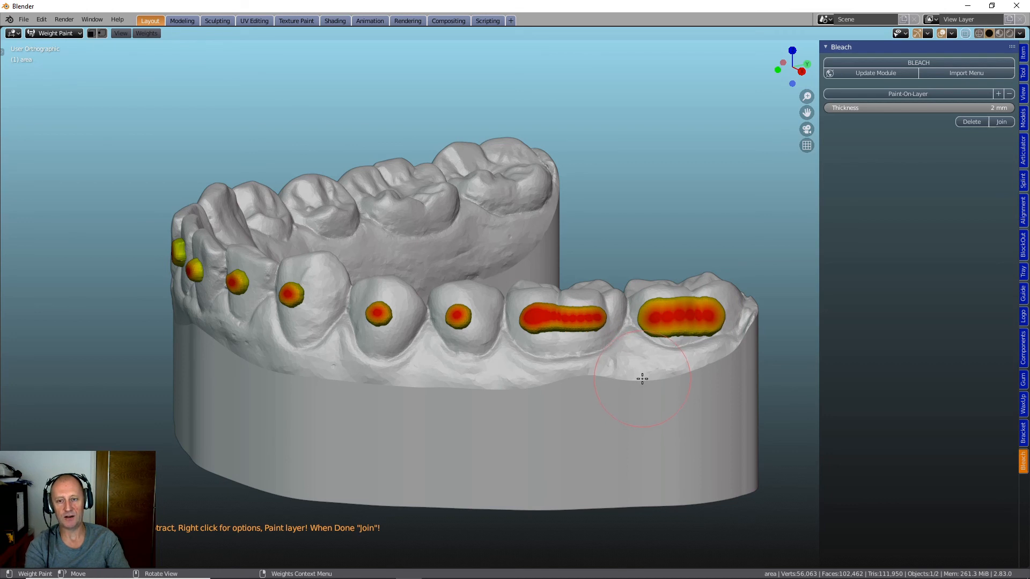
key("ctrl")
key("ctrl+z")
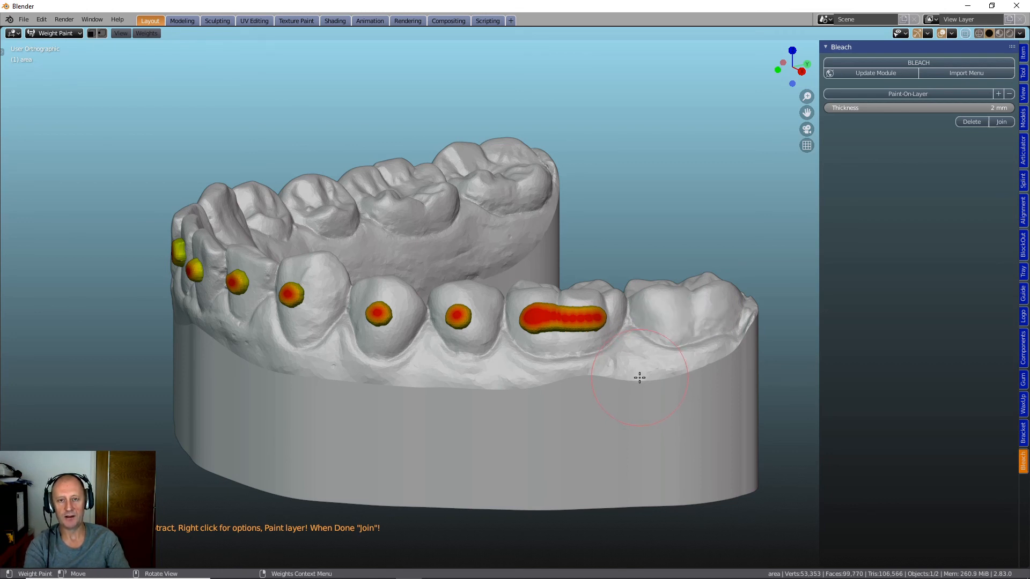
key("ctrl")
key("ctrl+z")
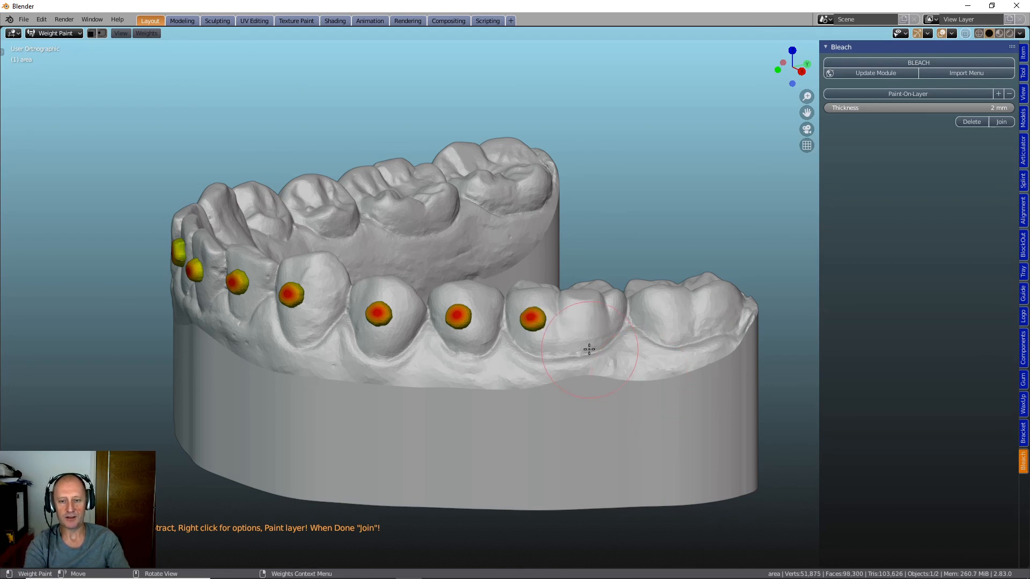
left_click_drag(530, 318, 578, 322)
key("ctrl+z")
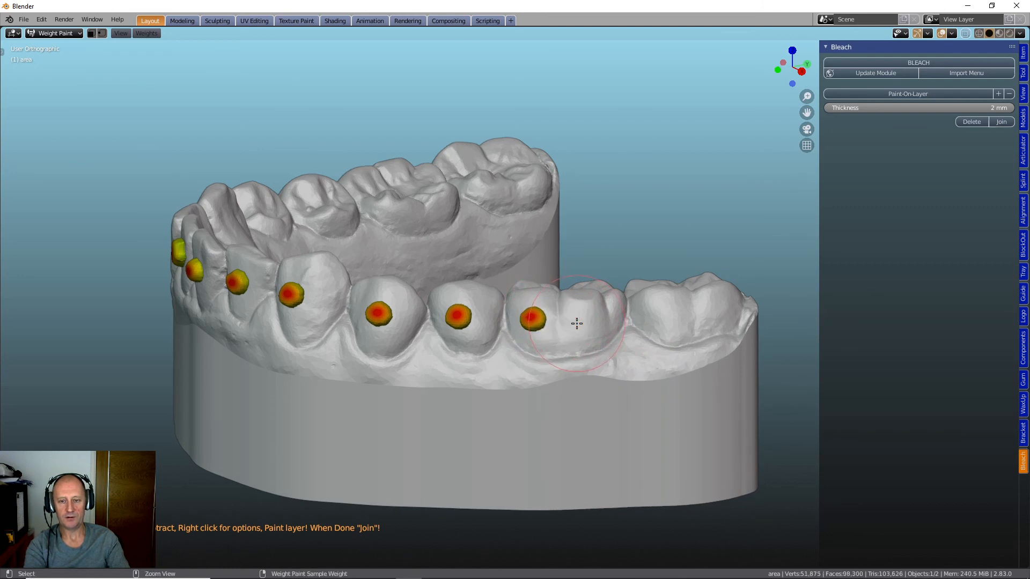
Paint one elongated horizontal layer band on the outer face of each of the patient's two left molars
scroll(576, 321, "up", 2)
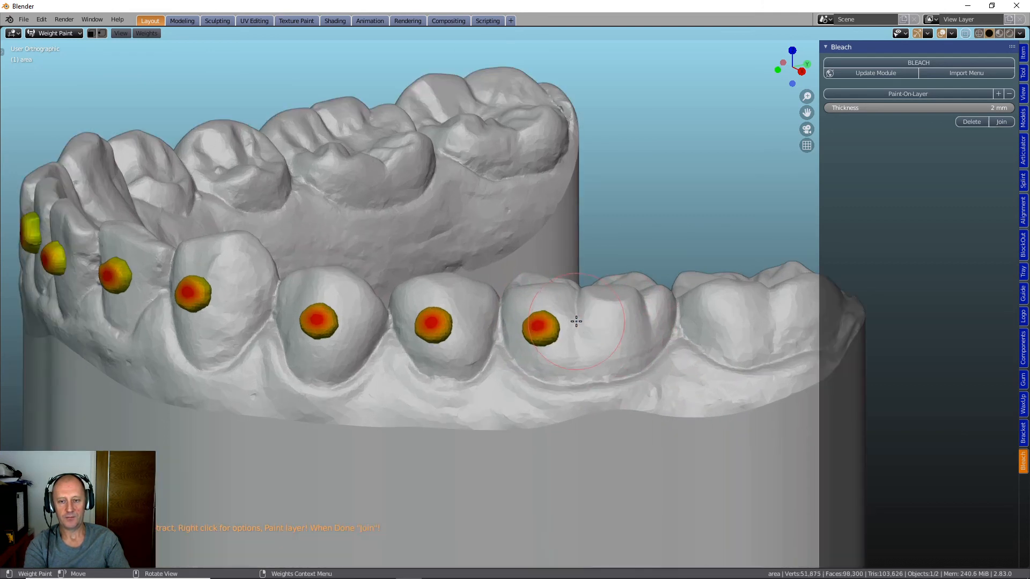
left_click_drag(542, 325, 617, 327)
left_click_drag(713, 321, 787, 322)
scroll(502, 360, "down", 1)
scroll(502, 360, "up", 1)
Paint single round layer patches on the outer faces of the patient's right lateral incisor, canine and both premolars
middle_click_drag(503, 360, 610, 347)
middle_click_drag(495, 364, 541, 359)
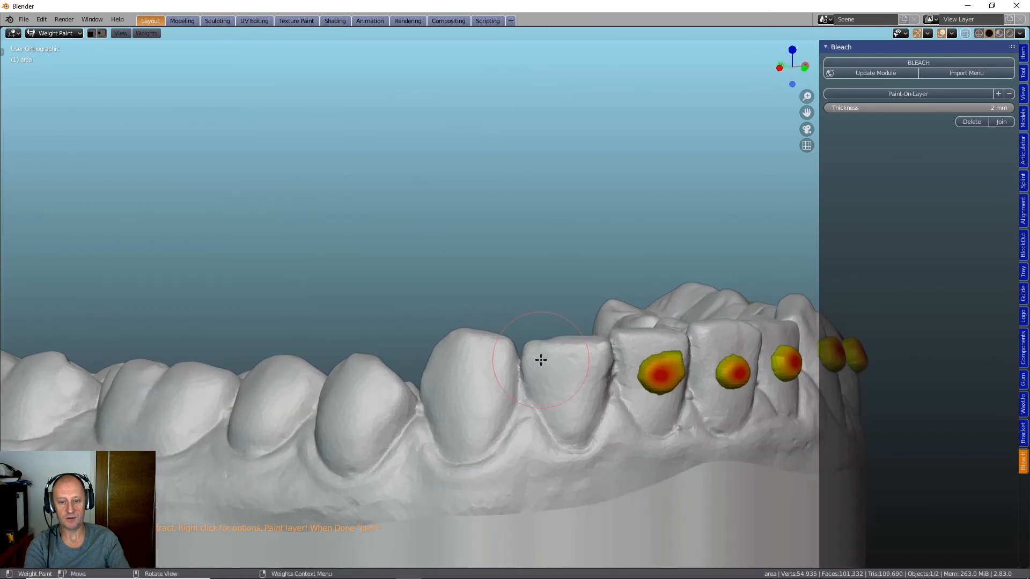
left_click(570, 379)
left_click(464, 386)
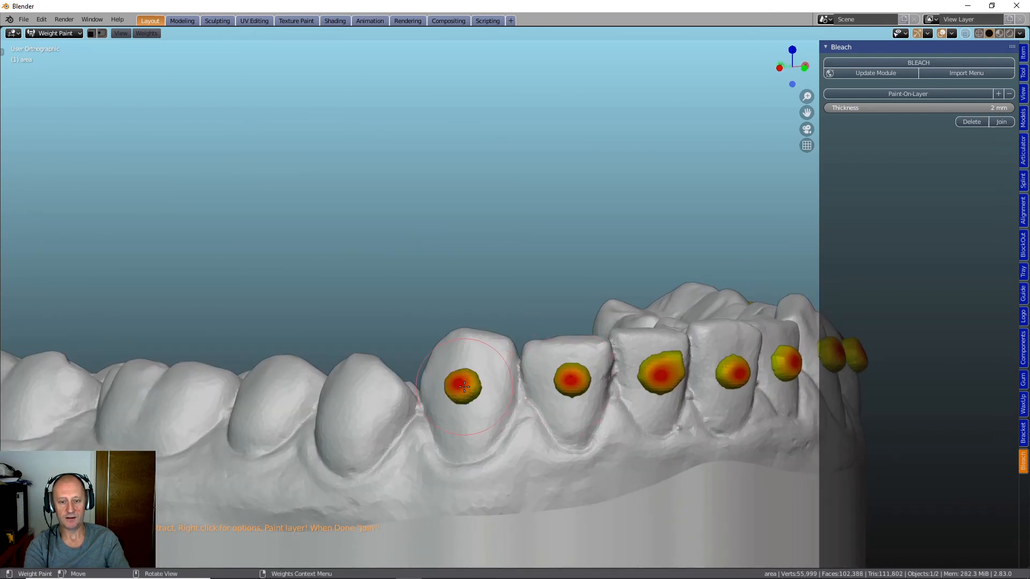
left_click(346, 410)
left_click(264, 403)
Paint one elongated horizontal layer band on the outer face of each of the patient's two right molars
middle_click_drag(230, 416, 504, 363)
left_click_drag(510, 352, 408, 355)
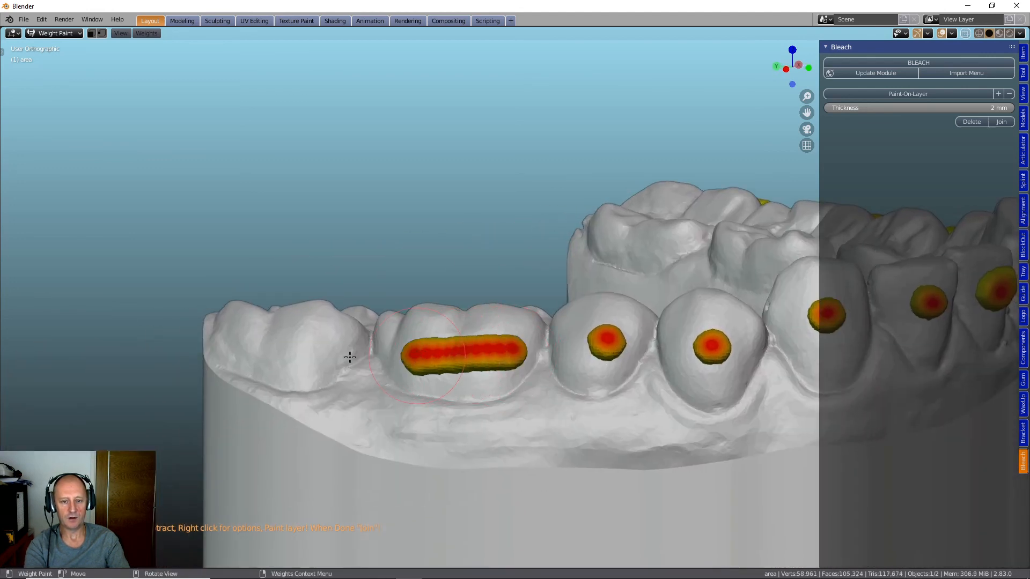
left_click_drag(337, 345, 244, 342)
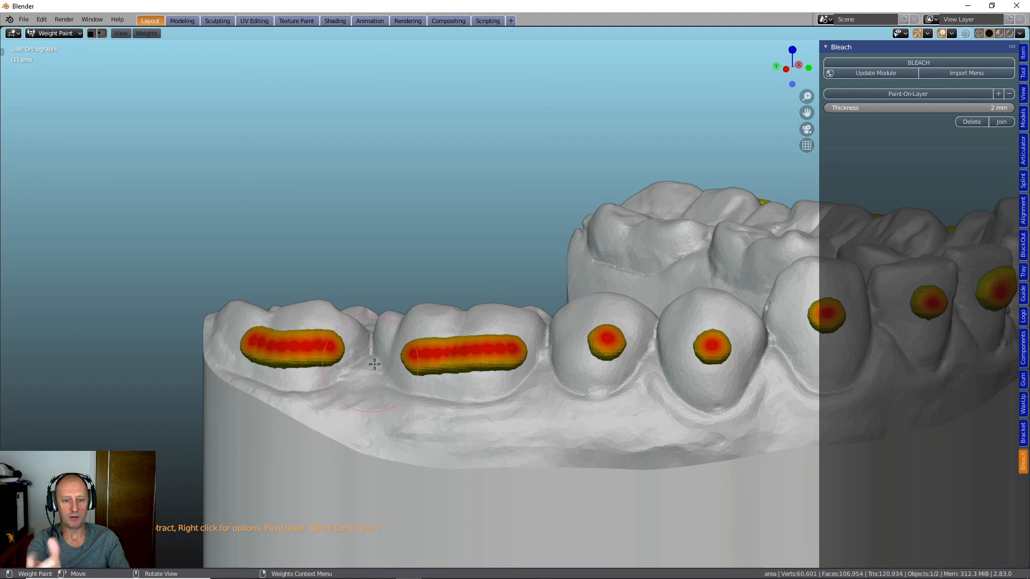
Join the painted layer patches with the lower arch model and inspect the raised spacers around the whole arch
scroll(469, 413, "down", 5)
middle_click_drag(583, 381, 513, 381)
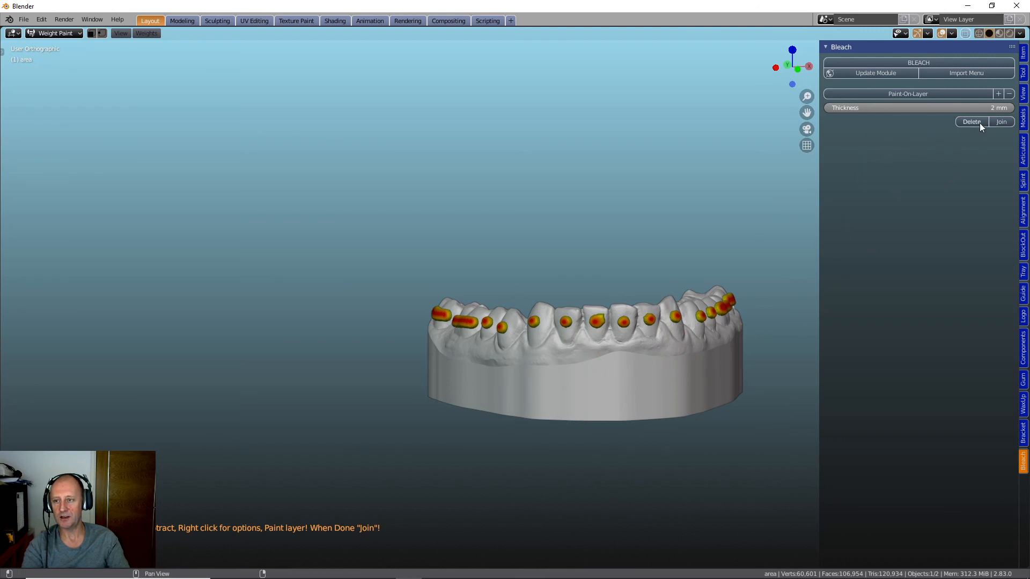
mouse_move(543, 384)
middle_mouse_down()
mouse_move(542, 443)
mouse_move(467, 427)
middle_mouse_up()
scroll(561, 401, "up", 2)
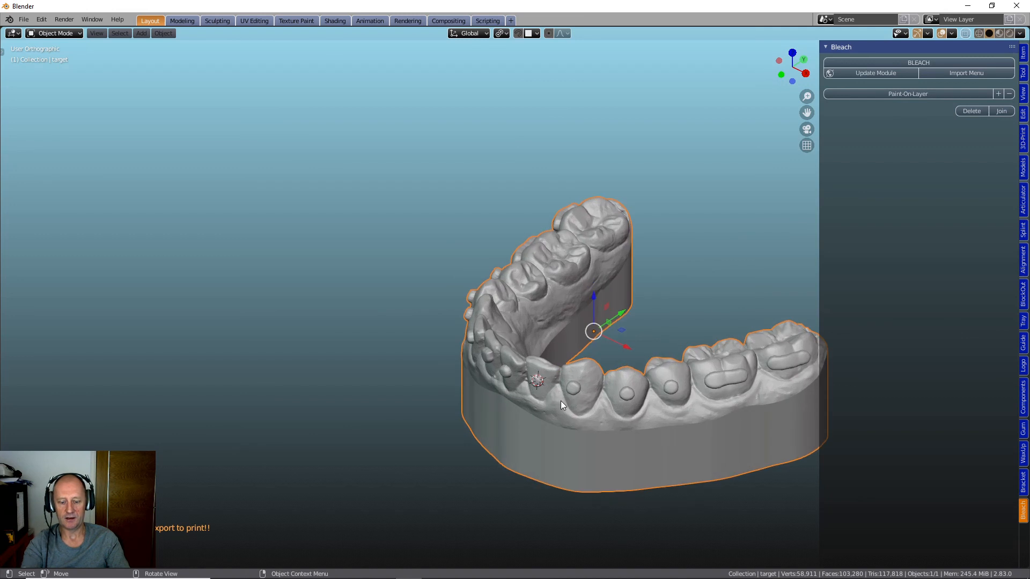
middle_click_drag(561, 397, 477, 347, "shift")
scroll(464, 353, "up", 3)
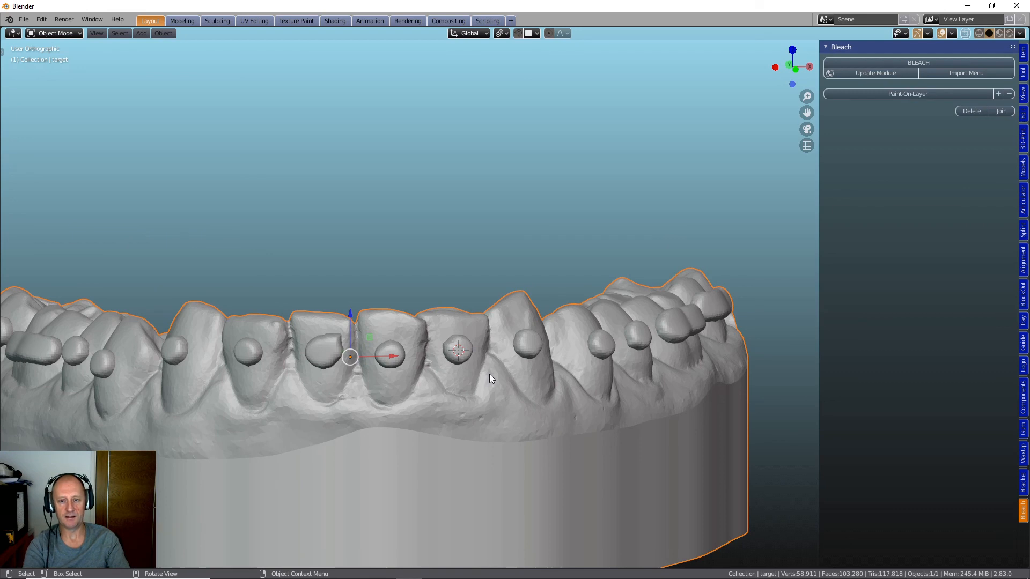
scroll(490, 374, "down", 4)
scroll(489, 374, "down", 2)
middle_click_drag(487, 369, 487, 382)
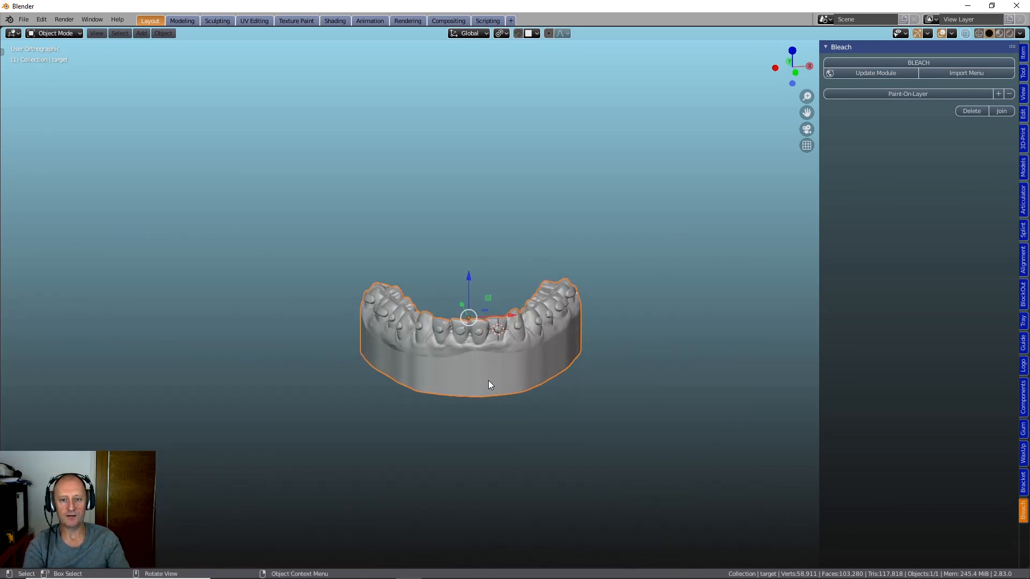